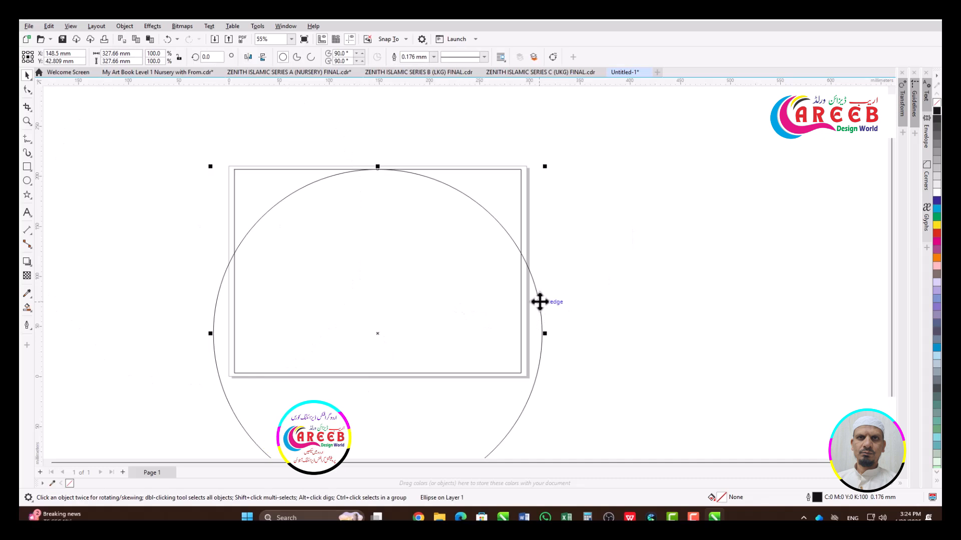
# Step: Move the circle about 33 mm down and add a centred copy stretched to about 409 mm wide, raised 2.5 mm
pyautogui.moveTo(379, 223); pyautogui.dragTo(383, 253)
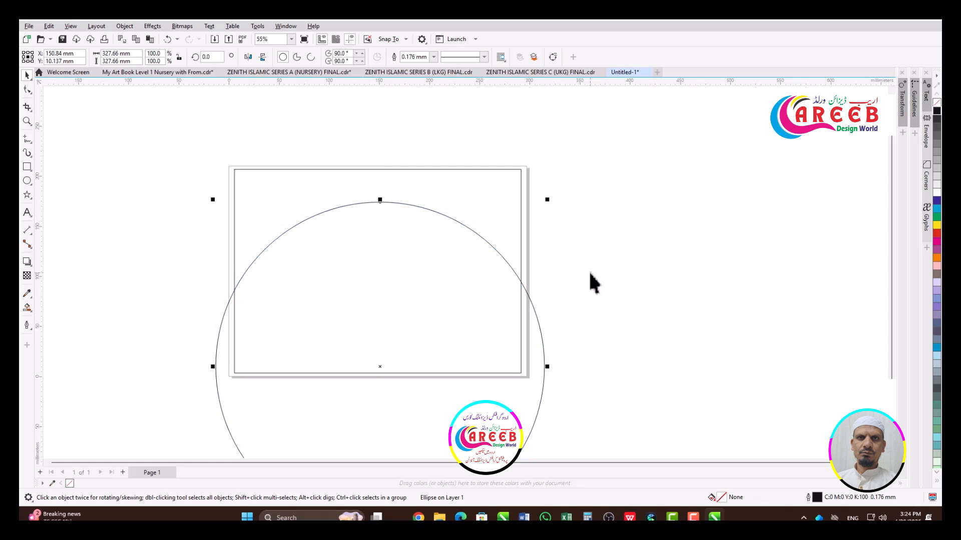
pyautogui.moveTo(547, 366); pyautogui.dragTo(586, 368)
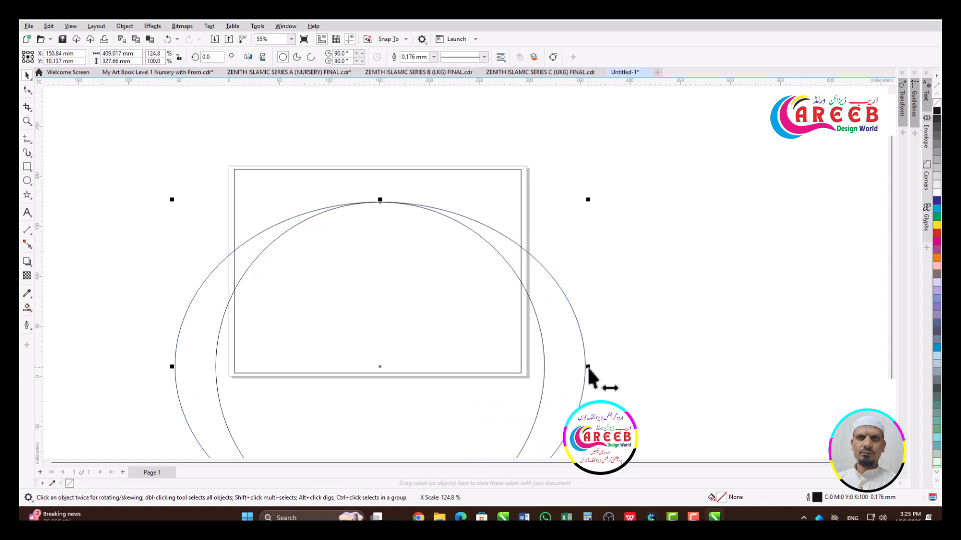
pyautogui.press('Up')
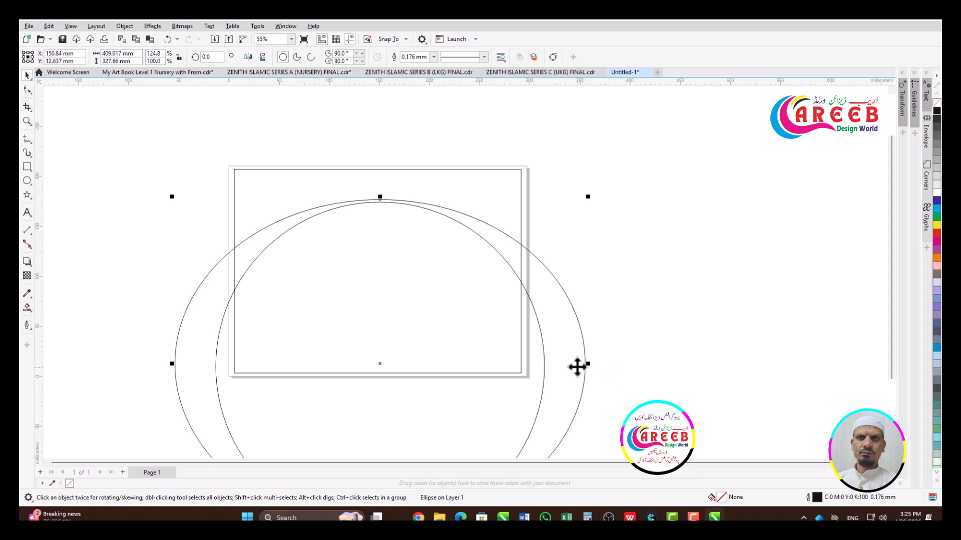
# Step: Use Smart Fill to create shapes from the area above the wide ellipse and from the crescent between the two arcs
pyautogui.click(593, 271)
pyautogui.click(29, 310)
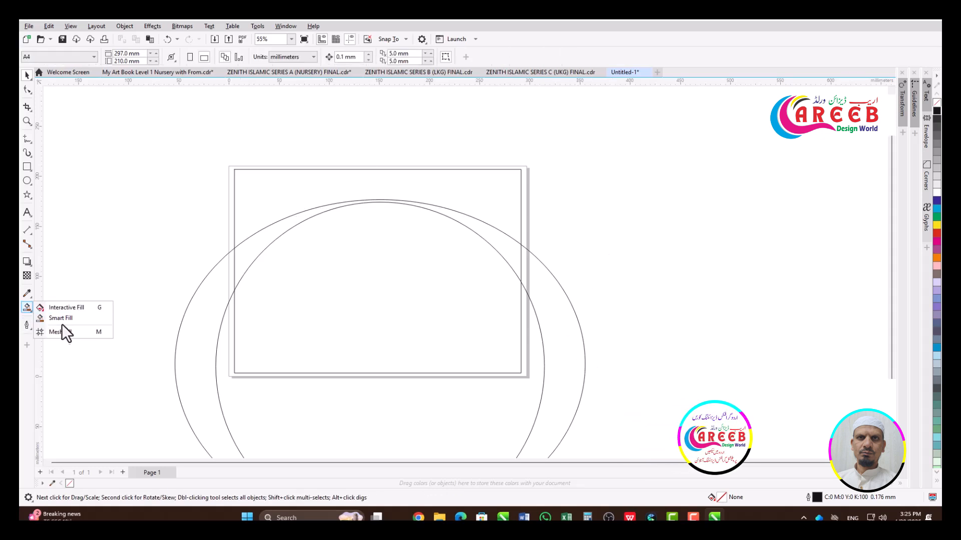
pyautogui.click(62, 319)
pyautogui.click(357, 184)
pyautogui.click(265, 230)
pyautogui.press('space')
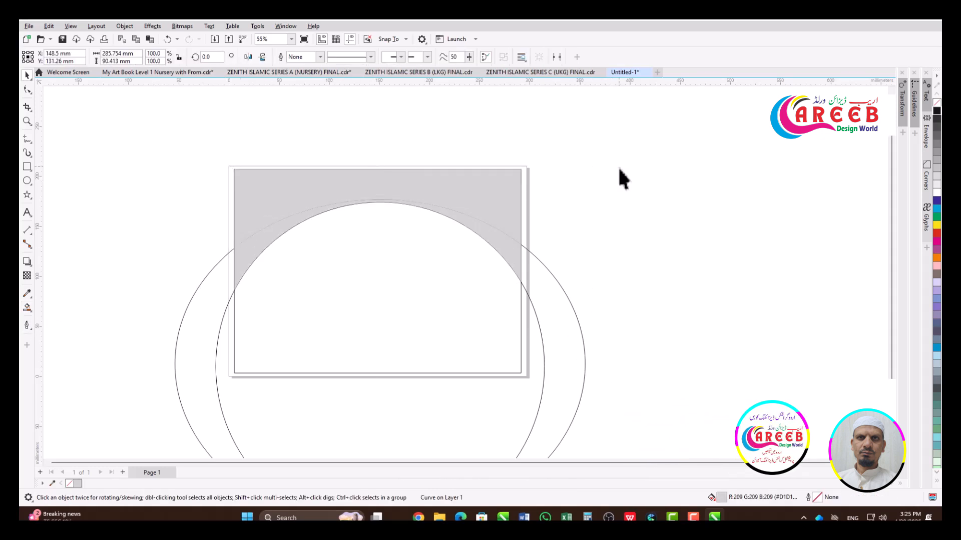
# Step: Delete the two construction ellipses, keeping the filled shapes
pyautogui.press('Delete')
pyautogui.click(545, 361)
pyautogui.press('Delete')
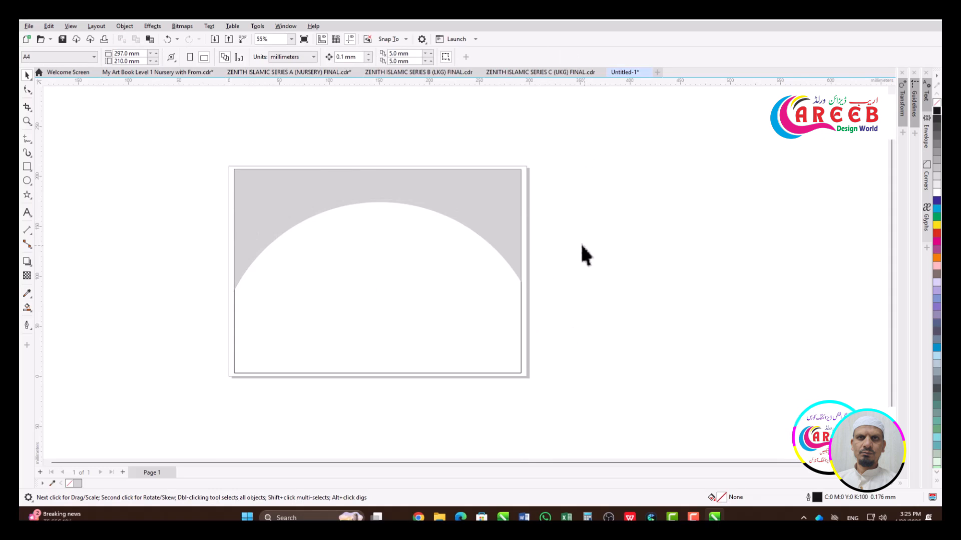
# Step: Fill the upper header shape dark blue and the crescent below it golden yellow (C0 M28 Y98 K0)
pyautogui.click(487, 195)
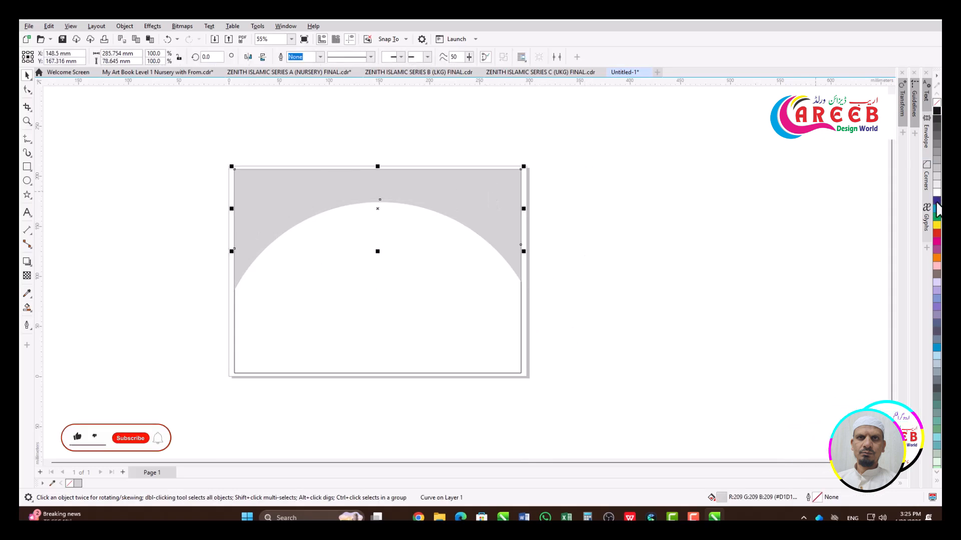
pyautogui.moveTo(937, 204); pyautogui.dragTo(915, 240)
pyautogui.click(923, 222)
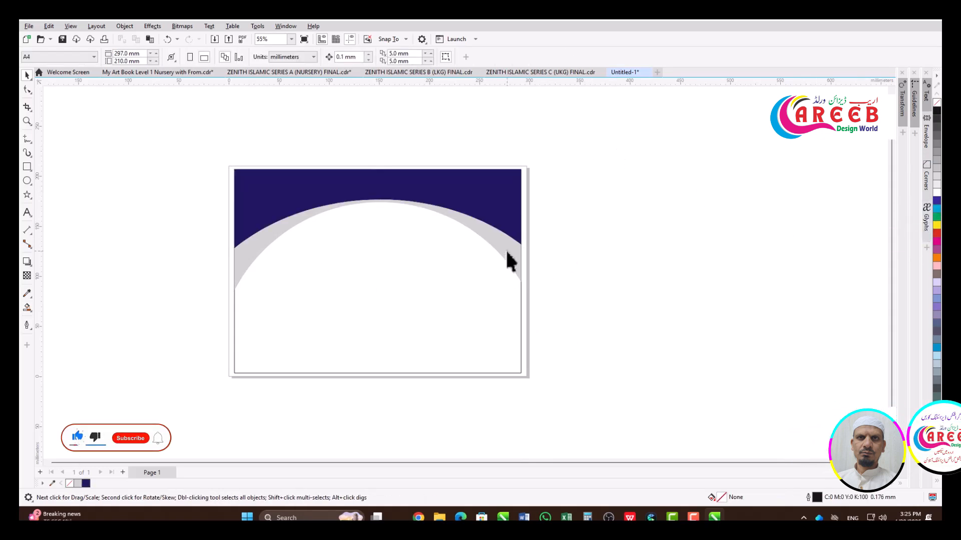
pyautogui.click(506, 250)
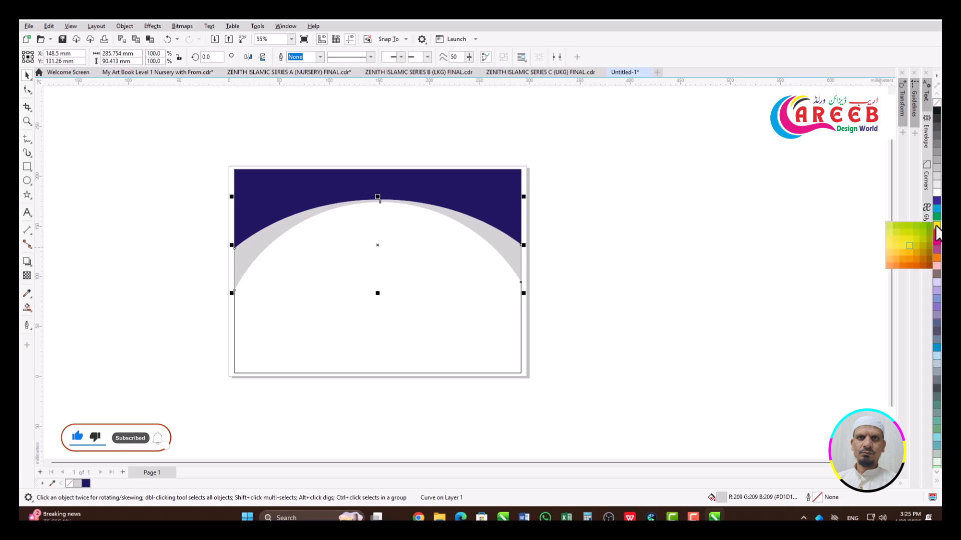
pyautogui.click(911, 251)
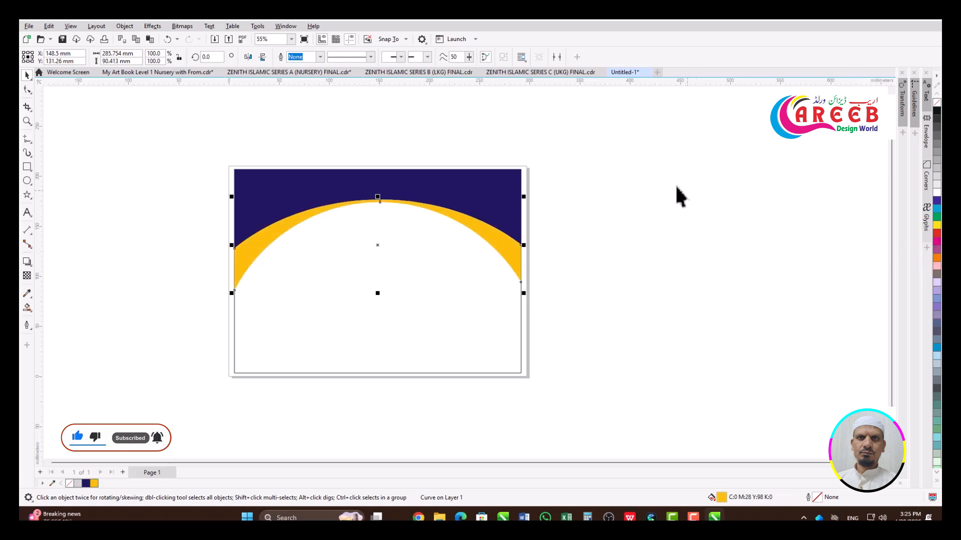
pyautogui.click(676, 196)
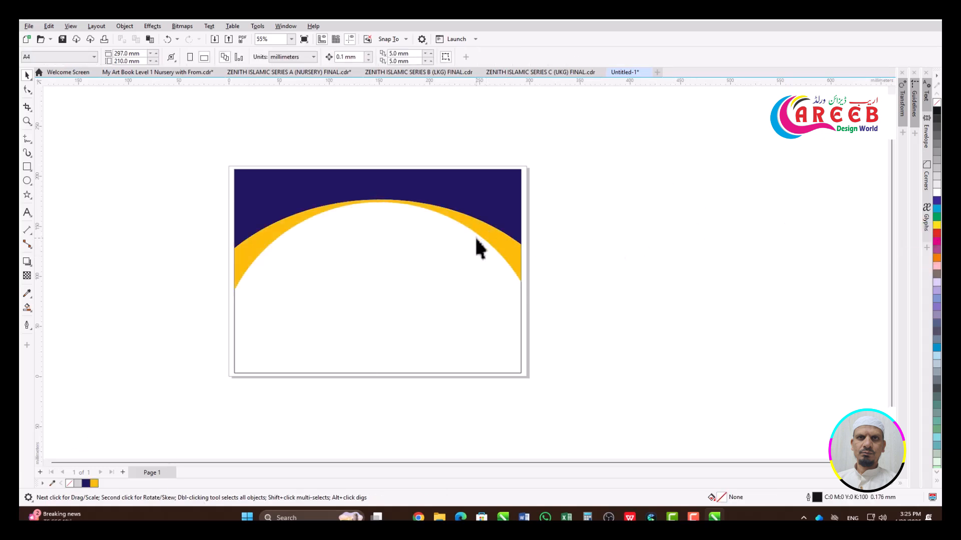
# Step: Apply a linear fountain fill across the full width of the crescent with golden yellow at both ends
pyautogui.click(496, 245)
pyautogui.press('g')
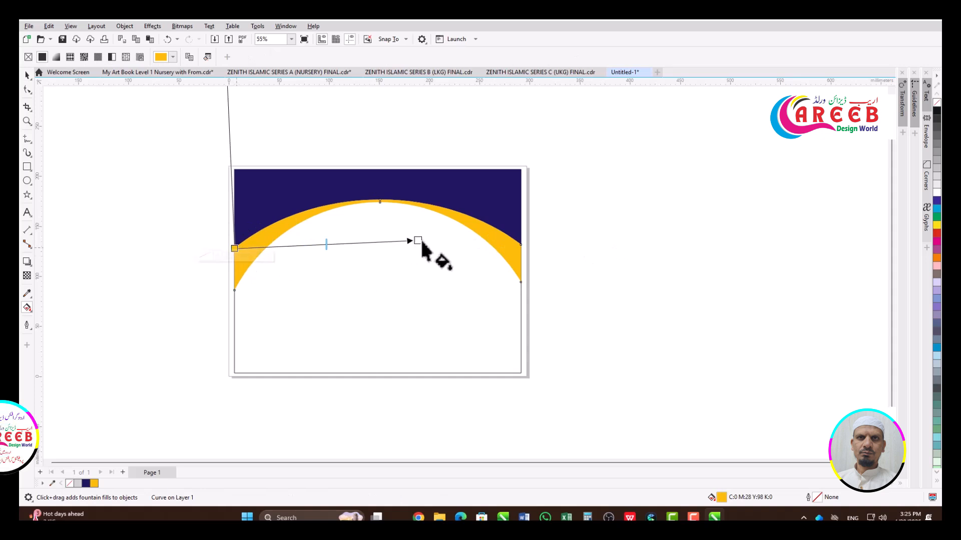
pyautogui.moveTo(422, 245); pyautogui.dragTo(520, 250)
pyautogui.click(94, 484)
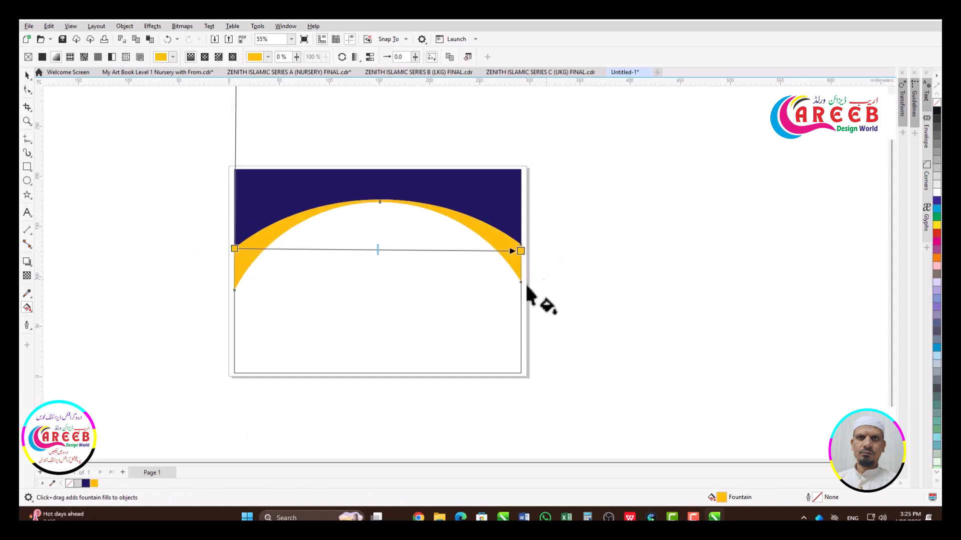
# Step: Add gradient stops at 87% and 10% on the crescent and colour both light yellow
pyautogui.doubleClick(483, 250)
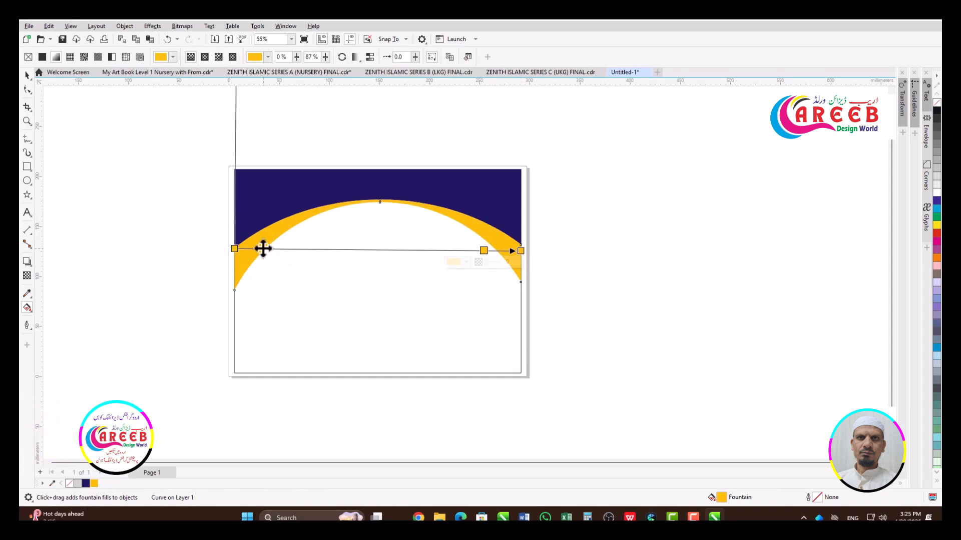
pyautogui.doubleClick(263, 248)
pyautogui.click(936, 226)
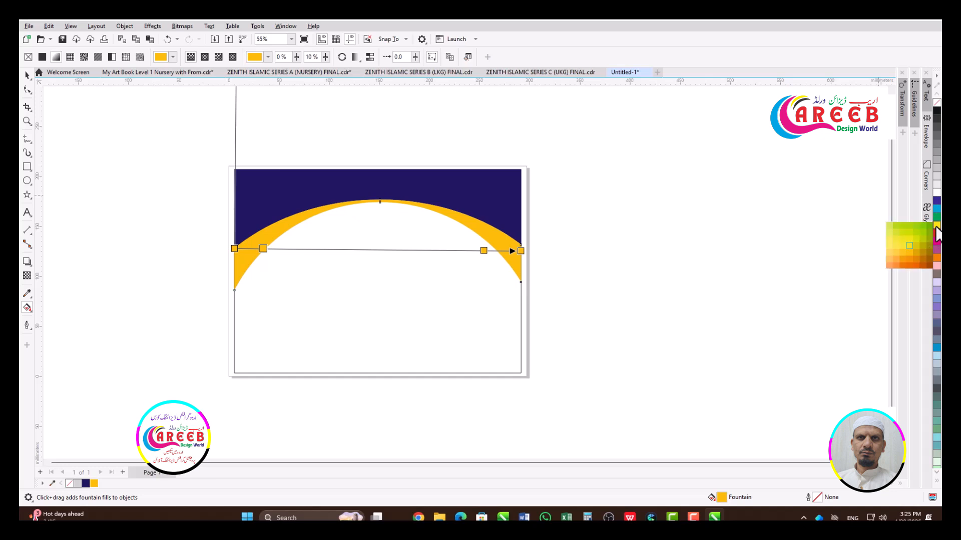
pyautogui.click(890, 247)
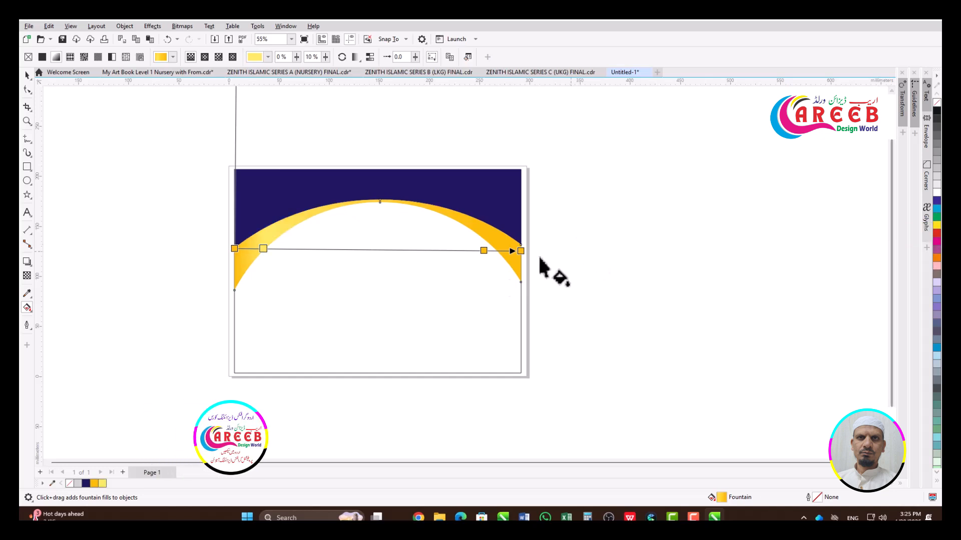
pyautogui.click(483, 250)
pyautogui.click(103, 483)
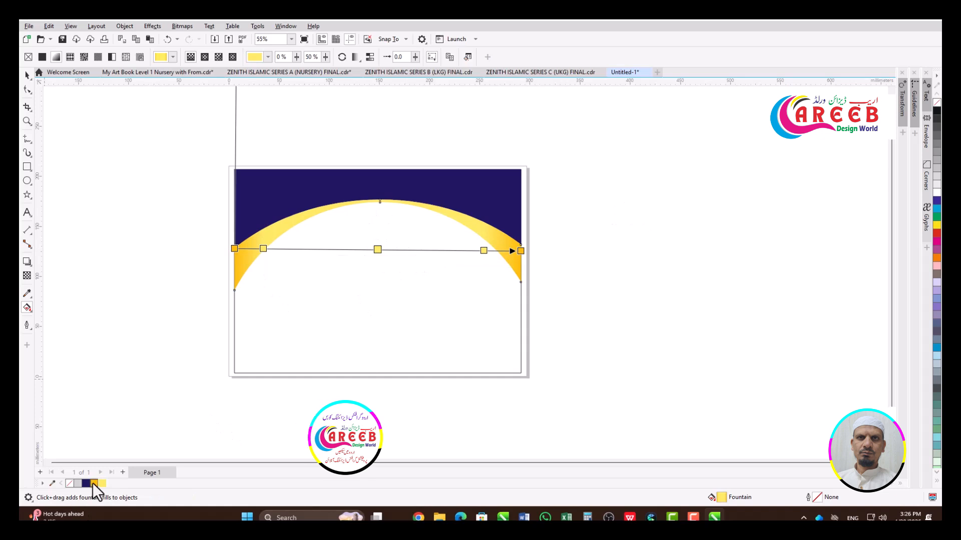
# Step: Make the crescent gradient's 50% stop golden yellow and add golden yellow stops at 75% and 19%
pyautogui.moveTo(94, 483); pyautogui.dragTo(377, 249)
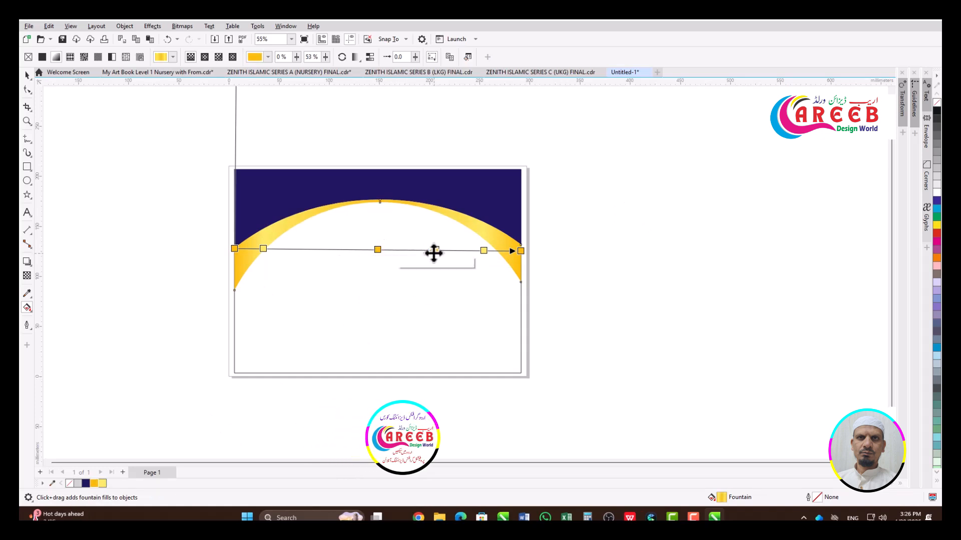
pyautogui.doubleClick(449, 251)
pyautogui.click(377, 249)
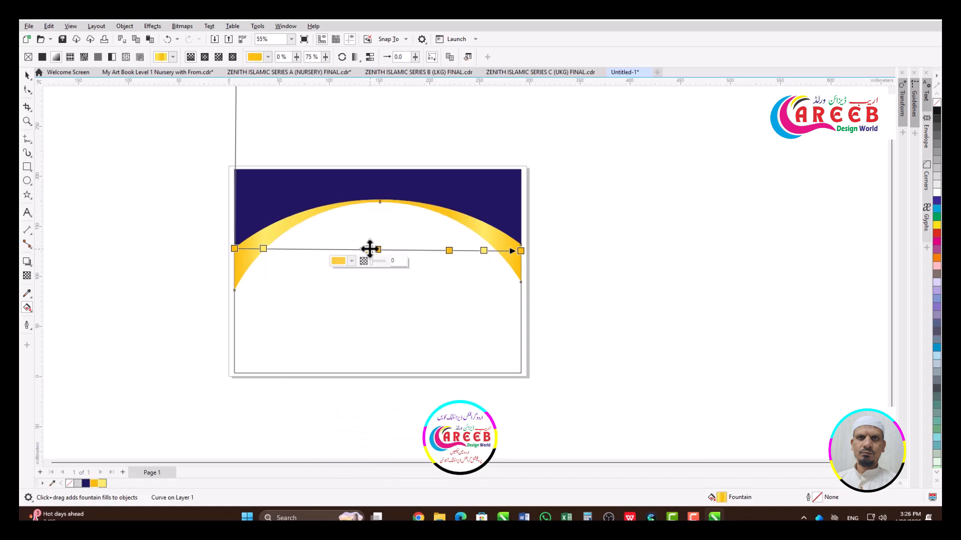
pyautogui.doubleClick(288, 249)
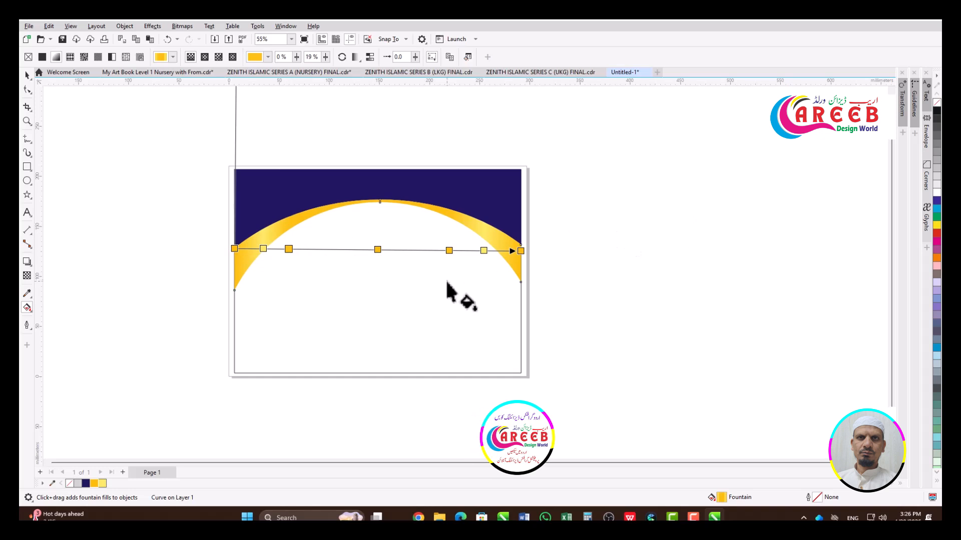
pyautogui.scroll(-1, 449, 285)
pyautogui.press('space')
pyautogui.click(613, 227)
pyautogui.scroll(2, 459, 216)
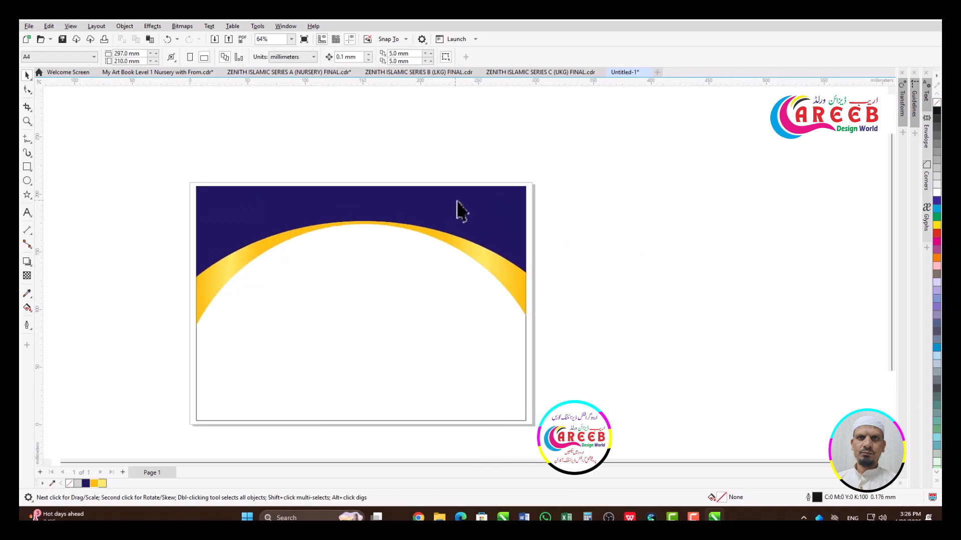
# Step: Draw a five-sided polygon about 85 mm wide and 81 mm high above the page
pyautogui.click(28, 196)
pyautogui.click(51, 193)
pyautogui.moveTo(325, 126); pyautogui.dragTo(364, 157)
pyautogui.press('space')
pyautogui.scroll(-1, 344, 131)
pyautogui.scroll(1, 333, 117)
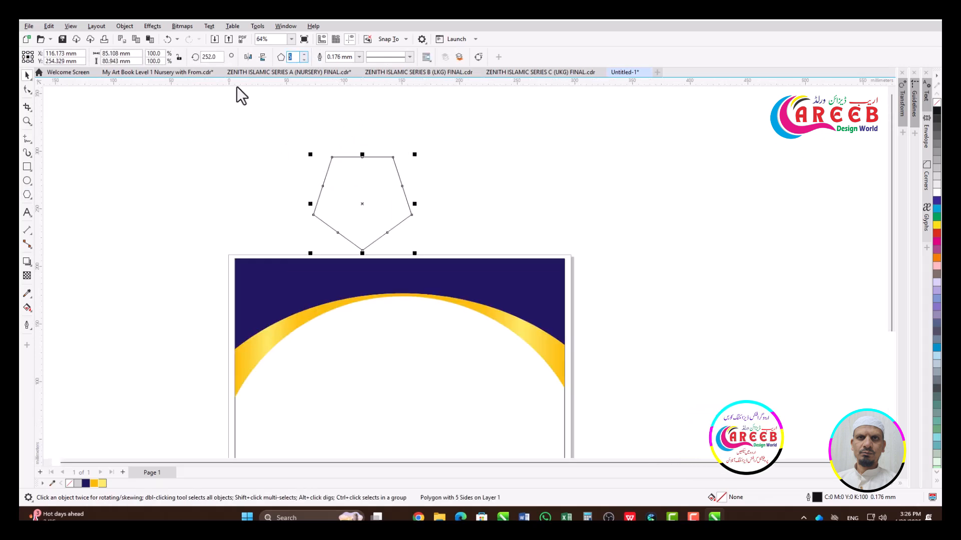
# Step: Set the polygon to 13 sides and its rotation to 0 degrees
pyautogui.write('13')
pyautogui.press('Return')
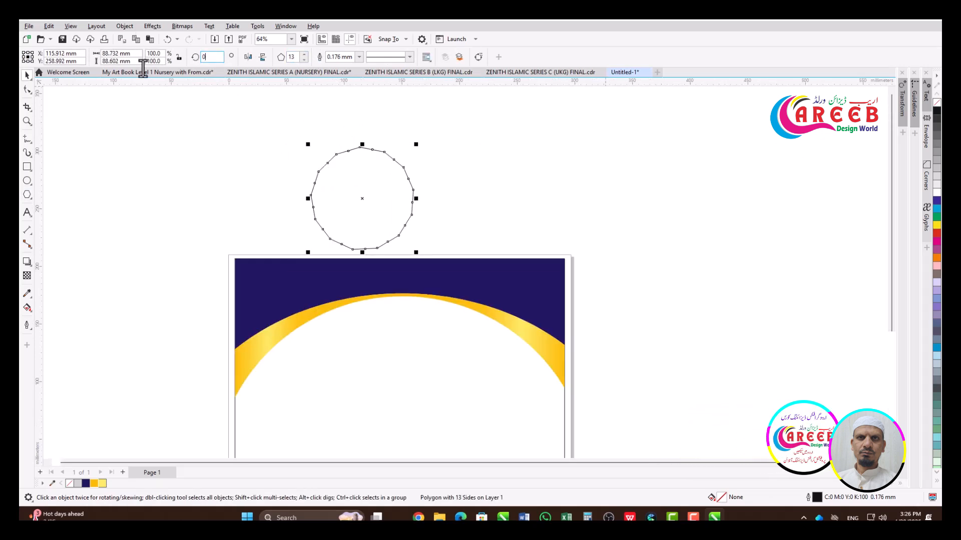
pyautogui.write('0')
pyautogui.press('Return')
# Step: Pull the polygon's side nodes inward, convert its edges to curves and bow them outward into rounded scallops
pyautogui.click(26, 91)
pyautogui.scroll(4, 346, 148)
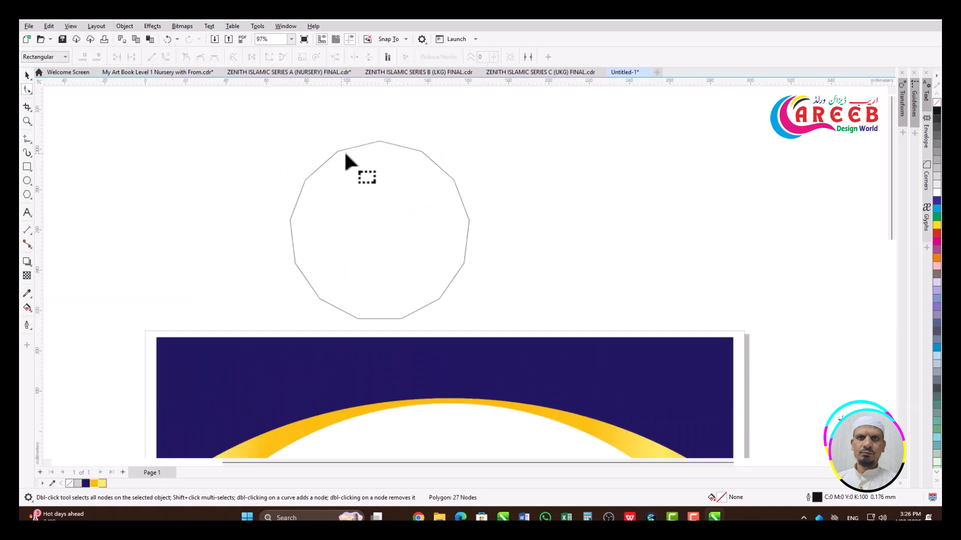
pyautogui.moveTo(362, 143); pyautogui.dragTo(369, 157)
pyautogui.click(166, 57)
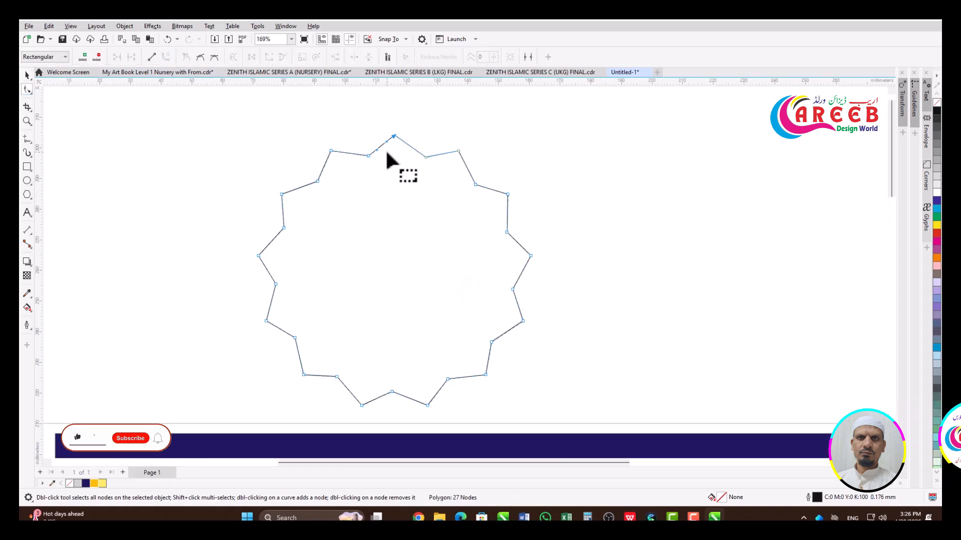
pyautogui.press('Delete')
pyautogui.moveTo(368, 169); pyautogui.dragTo(416, 146)
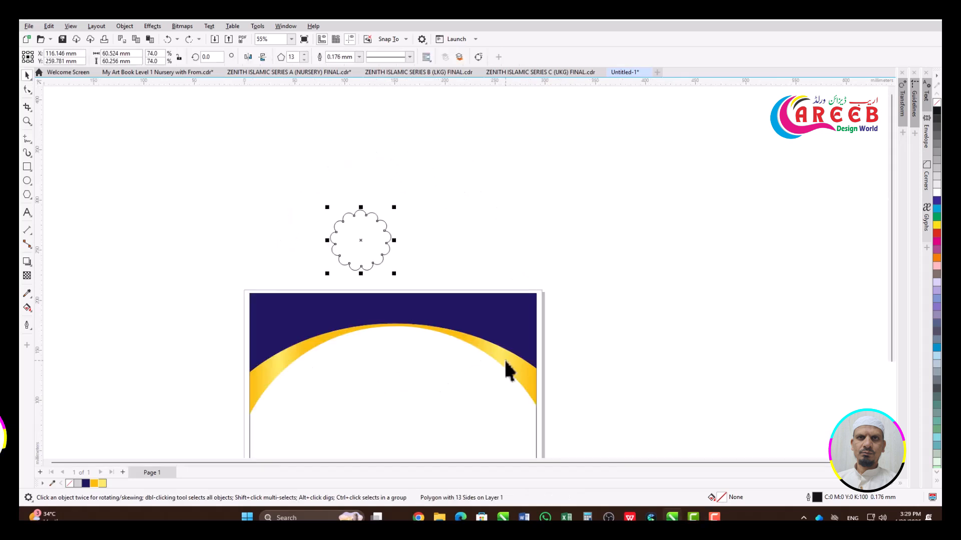
# Step: Copy the crescent's gold gradient onto the scalloped shape and delete the stops between the gradient's midpoint and end
pyautogui.moveTo(507, 371); pyautogui.dragTo(370, 251)
pyautogui.click(395, 274)
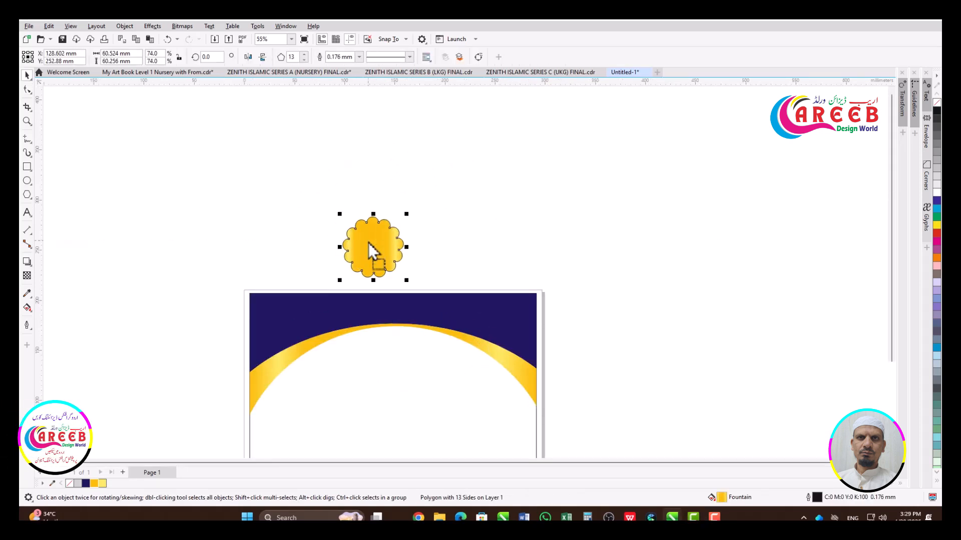
pyautogui.press('g')
pyautogui.scroll(3, 370, 250)
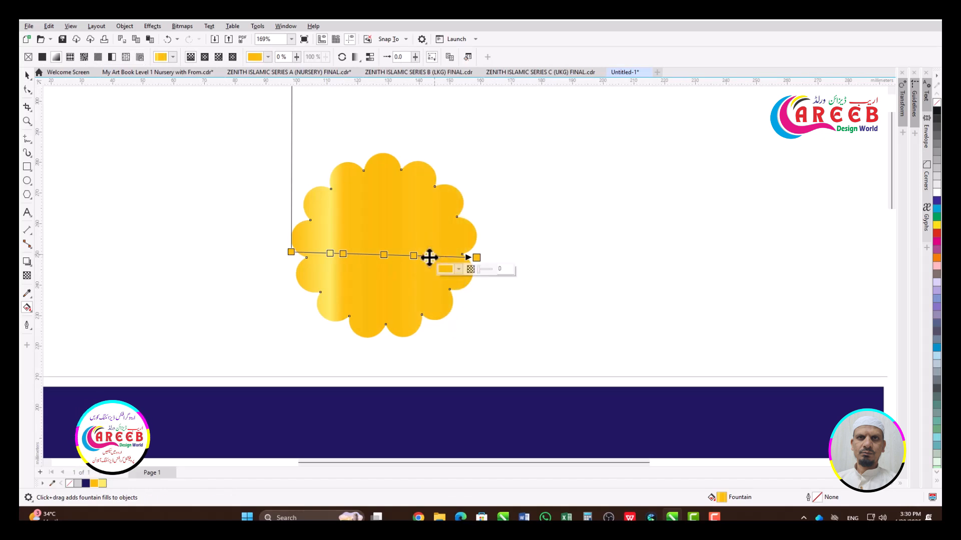
pyautogui.doubleClick(414, 256)
pyautogui.click(384, 254)
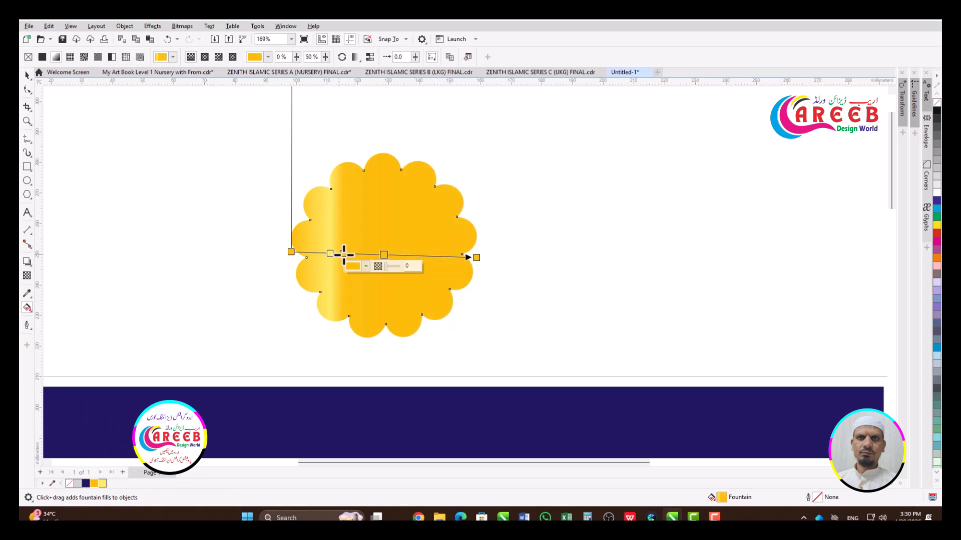
# Step: Make the scalloped shape's gradient start light yellow and delete the golden stop just before the midpoint
pyautogui.click(291, 252)
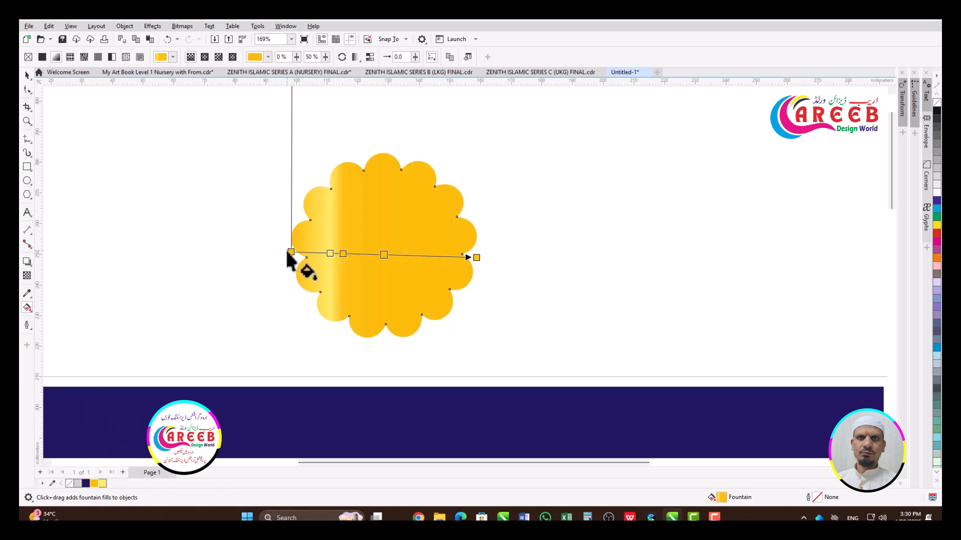
pyautogui.click(102, 484)
pyautogui.doubleClick(343, 254)
pyautogui.click(385, 254)
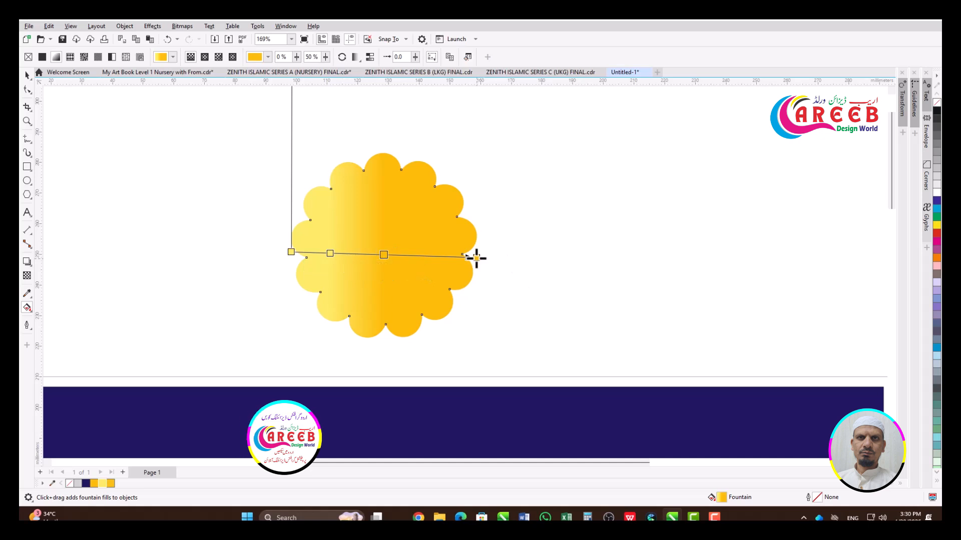
pyautogui.click(498, 255)
pyautogui.press('space')
# Step: Create a centred copy of the scalloped shape scaled down to about 57.4 mm wide
pyautogui.click(380, 266)
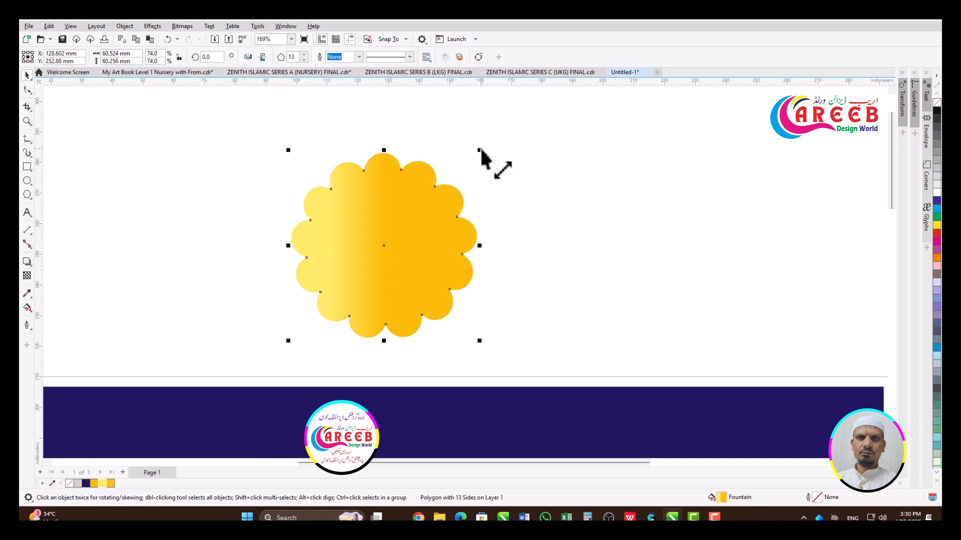
pyautogui.moveTo(479, 150); pyautogui.dragTo(476, 153)
pyautogui.rightClick(477, 153)
pyautogui.scroll(2, 459, 211)
pyautogui.click(447, 101)
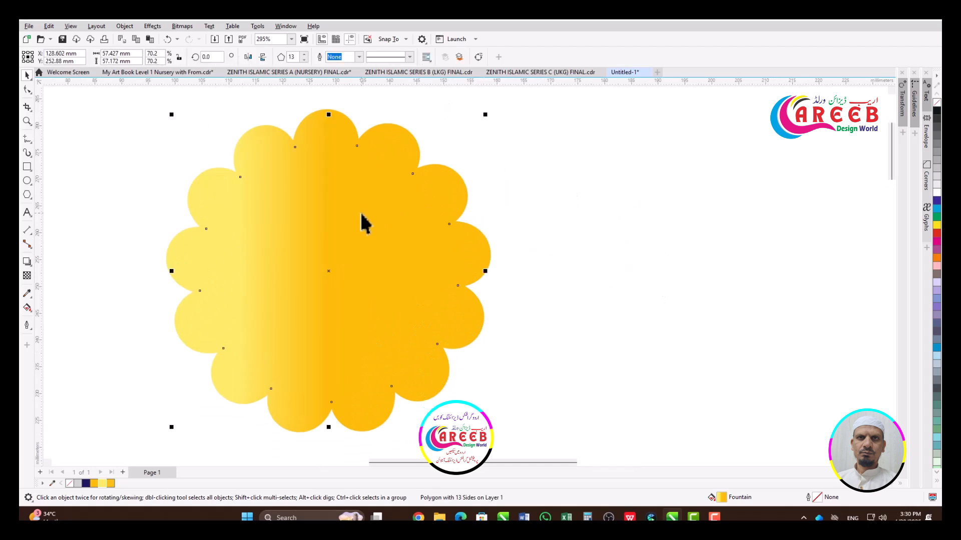
# Step: Reverse the fountain fill of the smaller scalloped copy so its light yellow side is opposite the original's
pyautogui.press('F11')
pyautogui.click(491, 216)
pyautogui.click(561, 386)
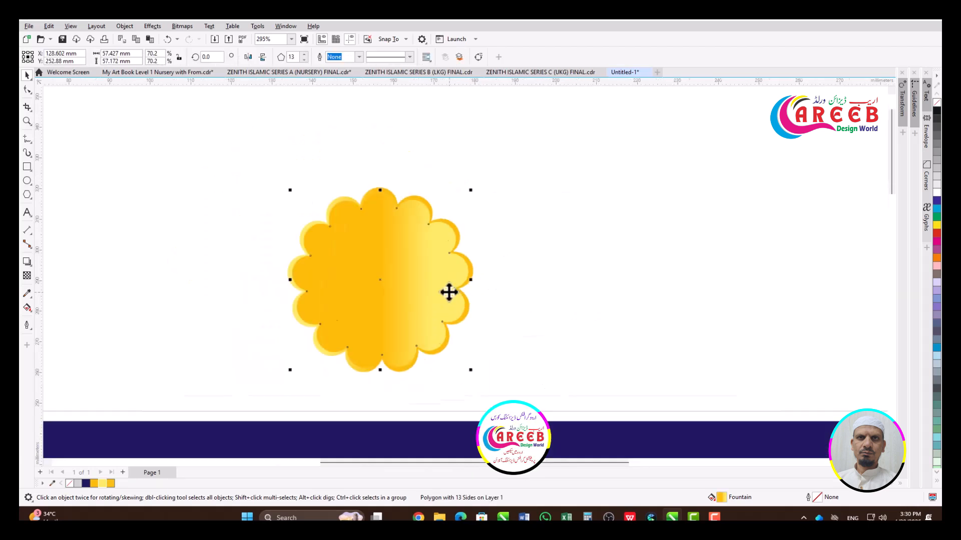
pyautogui.scroll(1, 392, 240)
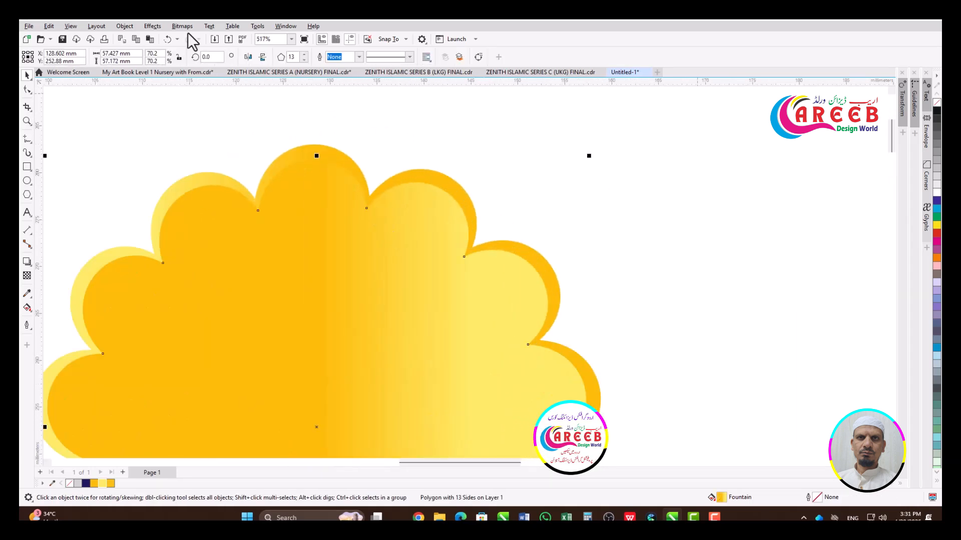
# Step: Adjust the notch node and lobe curve of the smaller scalloped shape to reshape all of its petals evenly
pyautogui.click(27, 90)
pyautogui.moveTo(367, 208); pyautogui.dragTo(367, 214)
pyautogui.moveTo(345, 156); pyautogui.dragTo(274, 139)
pyautogui.scroll(-4, 350, 232)
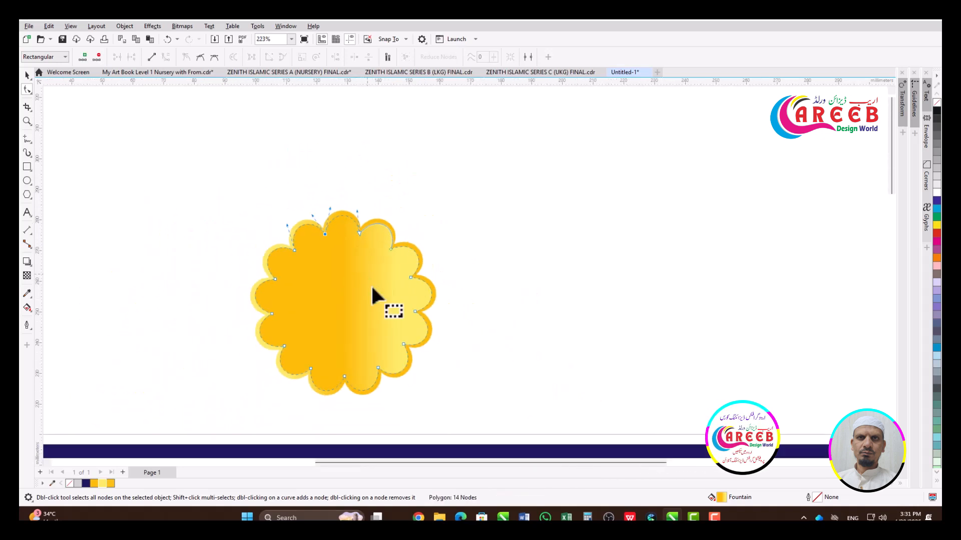
pyautogui.scroll(2, 390, 349)
pyautogui.press('space')
pyautogui.click(516, 228)
pyautogui.scroll(-2, 351, 242)
# Step: Align the smaller scalloped shape to the exact centre of the larger one
pyautogui.click(361, 236)
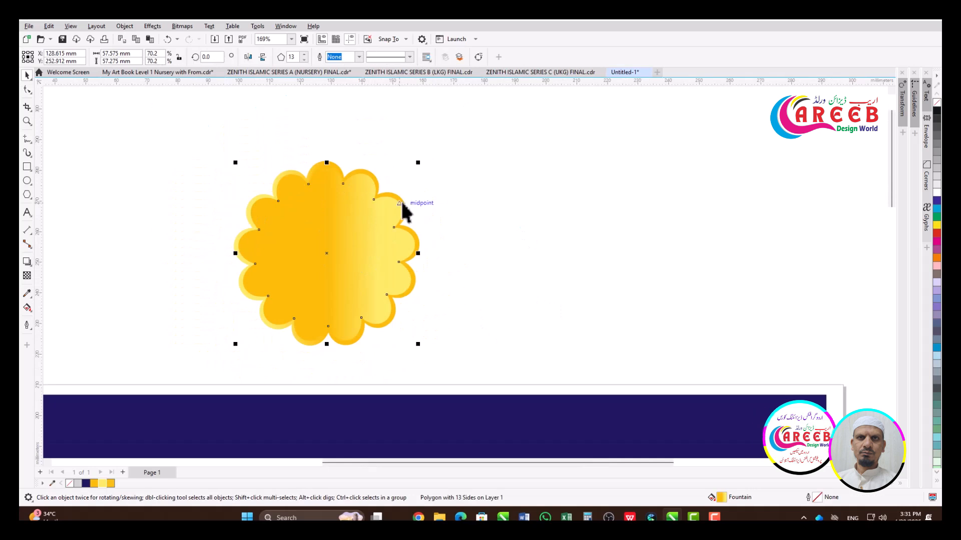
pyautogui.keyDown('shift'); pyautogui.click(397, 195); pyautogui.keyUp('shift')
pyautogui.press('Escape')
pyautogui.scroll(2, 335, 260)
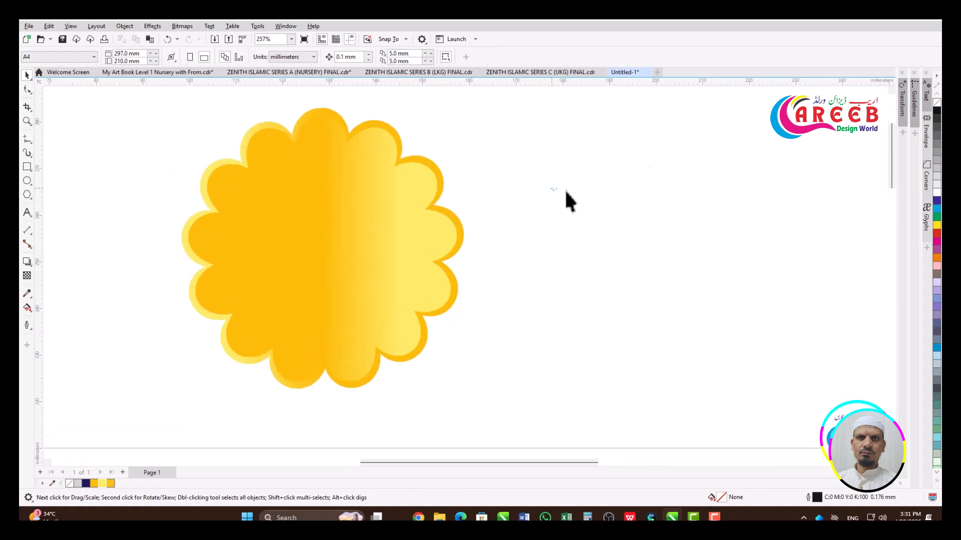
# Step: Draw a circle centred on the scalloped badge and enlarge it to about 45 mm across
pyautogui.click(27, 182)
pyautogui.moveTo(277, 209); pyautogui.dragTo(372, 288)
pyautogui.press('space')
pyautogui.keyDown('shift'); pyautogui.click(401, 279); pyautogui.keyUp('shift')
pyautogui.press('c')
pyautogui.press('e')
pyautogui.keyDown('shift'); pyautogui.click(409, 167); pyautogui.keyUp('shift')
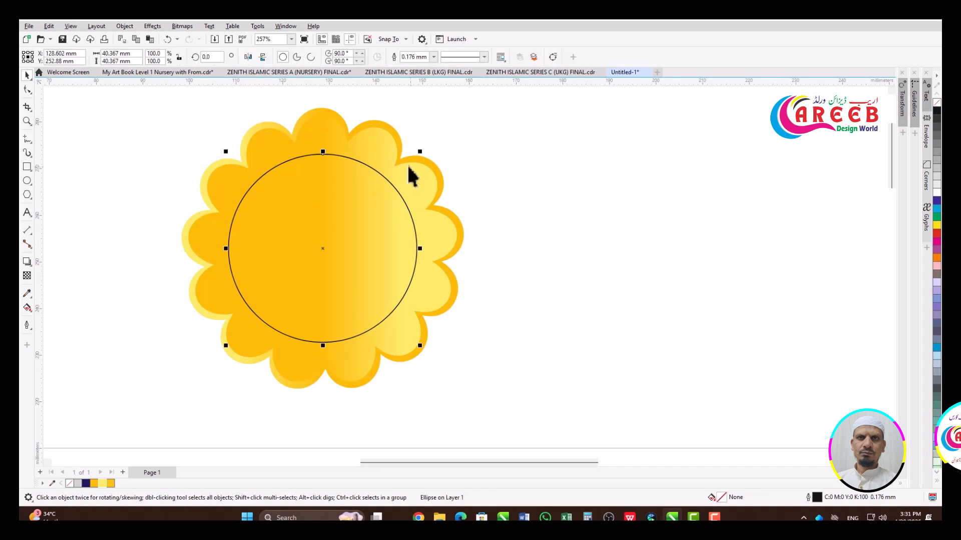
pyautogui.moveTo(439, 143); pyautogui.dragTo(440, 144)
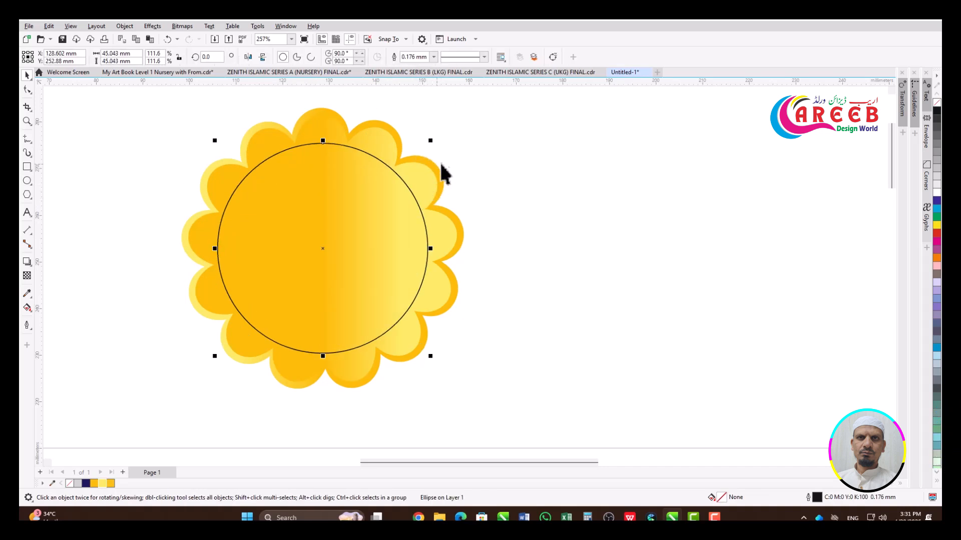
# Step: Copy the scalloped shape's gold gradient onto the circle and make a slightly smaller concentric copy of the circle
pyautogui.click(433, 185)
pyautogui.rightClick(393, 194)
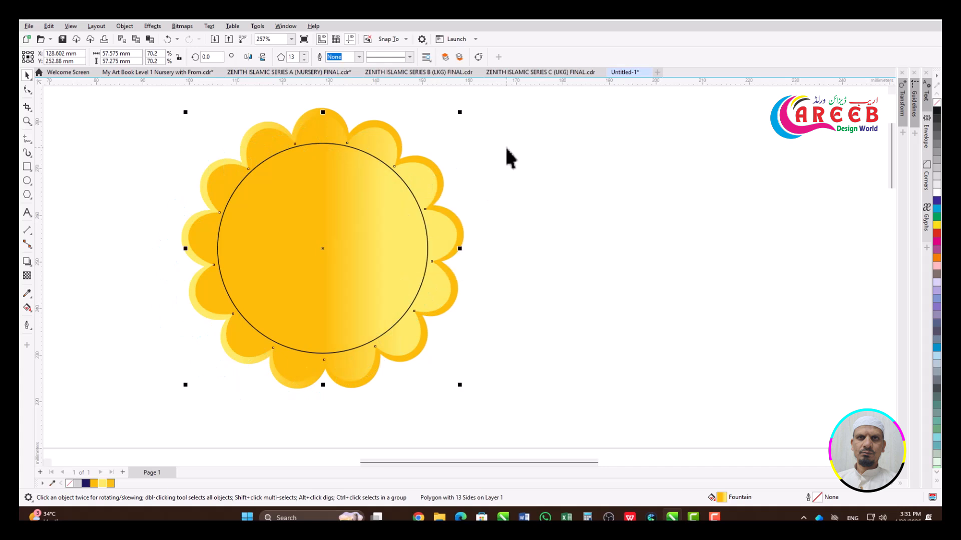
pyautogui.click(331, 234)
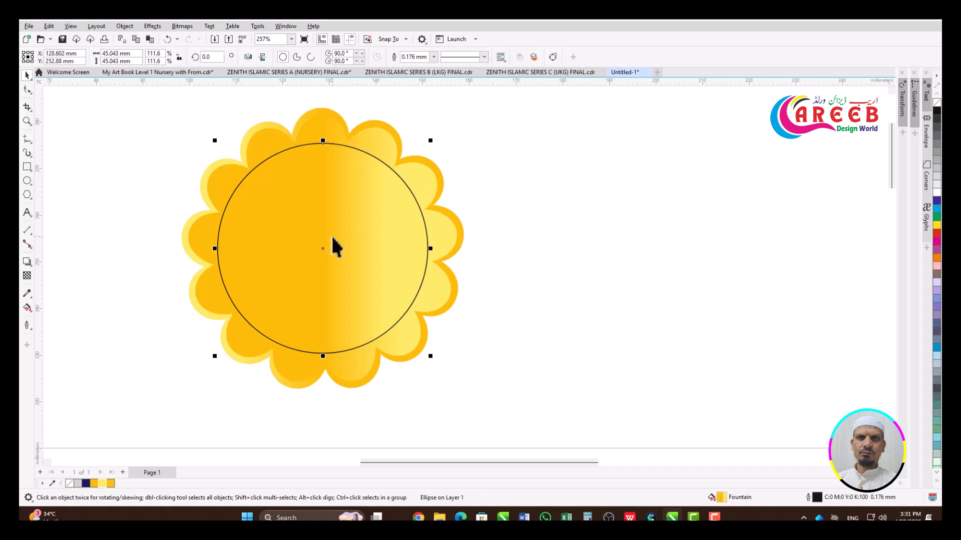
pyautogui.rightClick(427, 151)
pyautogui.click(442, 120)
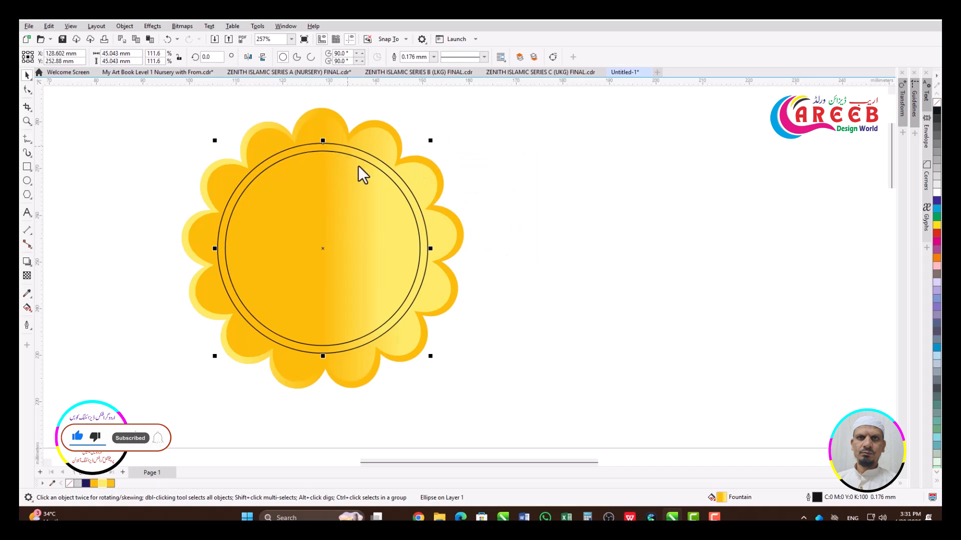
# Step: Reverse the fountain fill of the outer circle so it contrasts with the inner circle
pyautogui.press('F11')
pyautogui.click(490, 216)
pyautogui.click(562, 387)
pyautogui.click(558, 319)
pyautogui.scroll(-2, 291, 231)
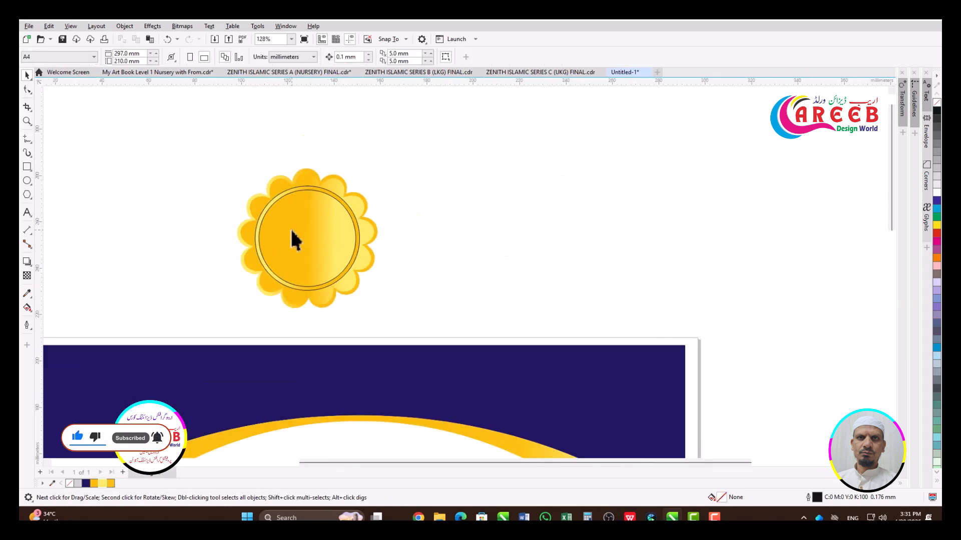
# Step: Select all the badge shapes and remove their outlines
pyautogui.moveTo(368, 292); pyautogui.dragTo(393, 322)
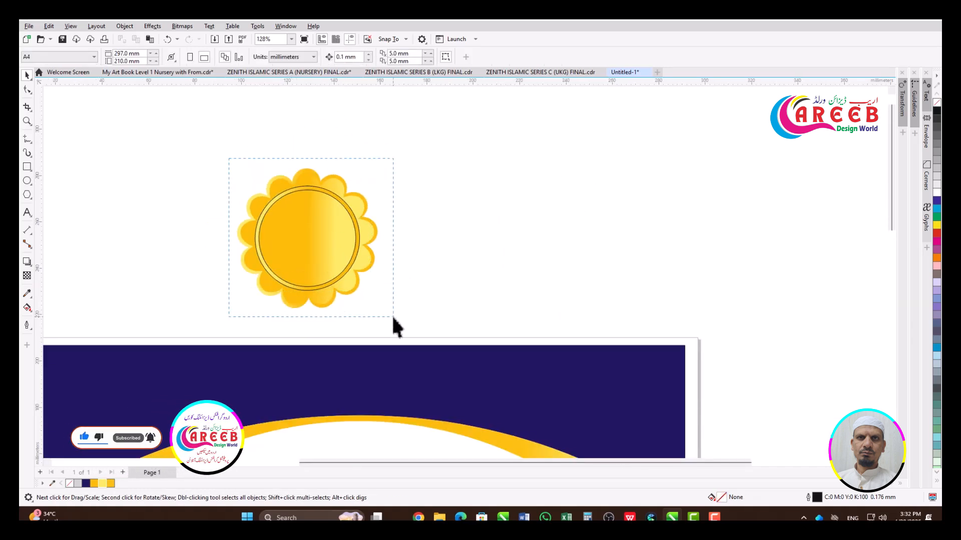
pyautogui.click(375, 212)
pyautogui.scroll(2, 399, 243)
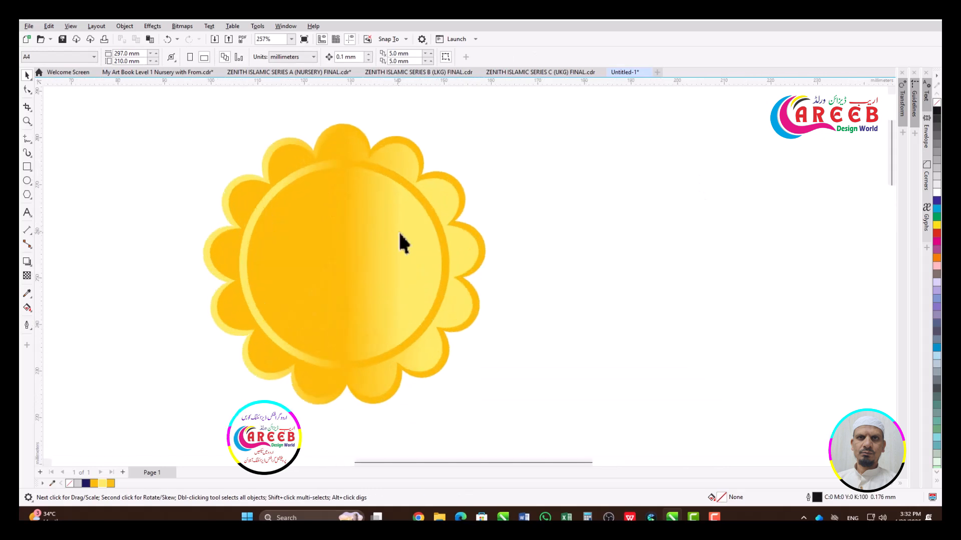
# Step: Select both circles in the badge and enlarge them together to about 48 mm across
pyautogui.click(373, 224)
pyautogui.moveTo(499, 158); pyautogui.dragTo(299, 230)
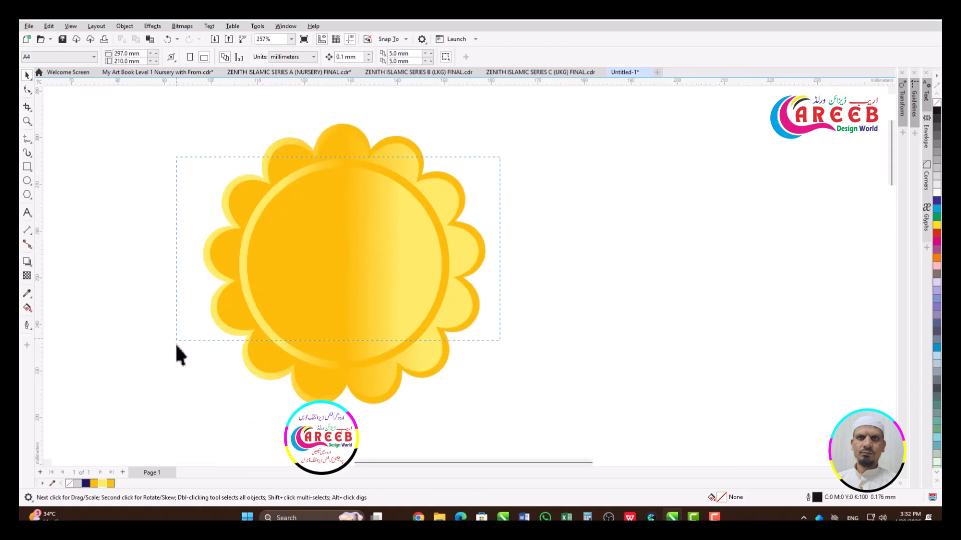
pyautogui.moveTo(176, 345); pyautogui.dragTo(176, 345)
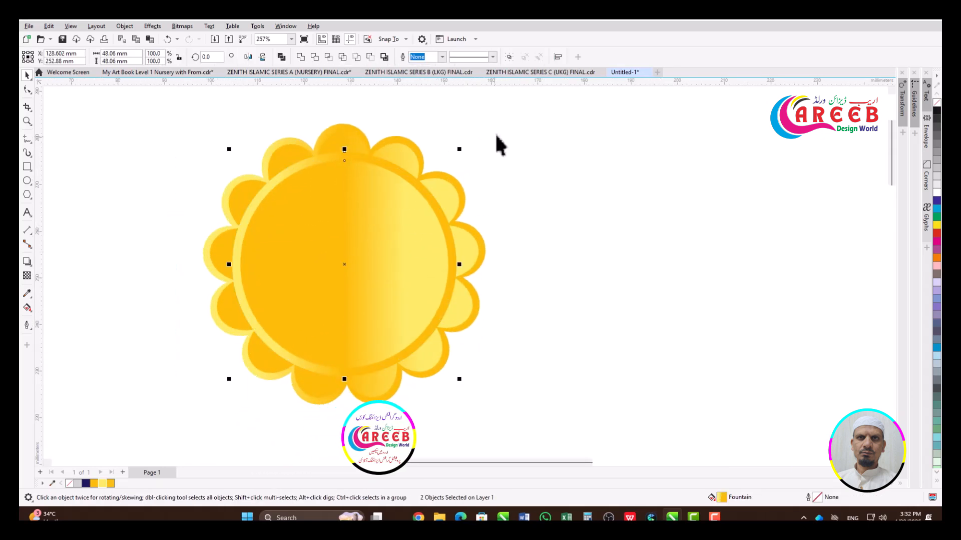
# Step: Create a concentric copy of the inner circle scaled to about 40.7 mm and fill it with the header's dark blue
pyautogui.press('Tab')
pyautogui.moveTo(452, 158); pyautogui.dragTo(449, 166)
pyautogui.rightClick(449, 166)
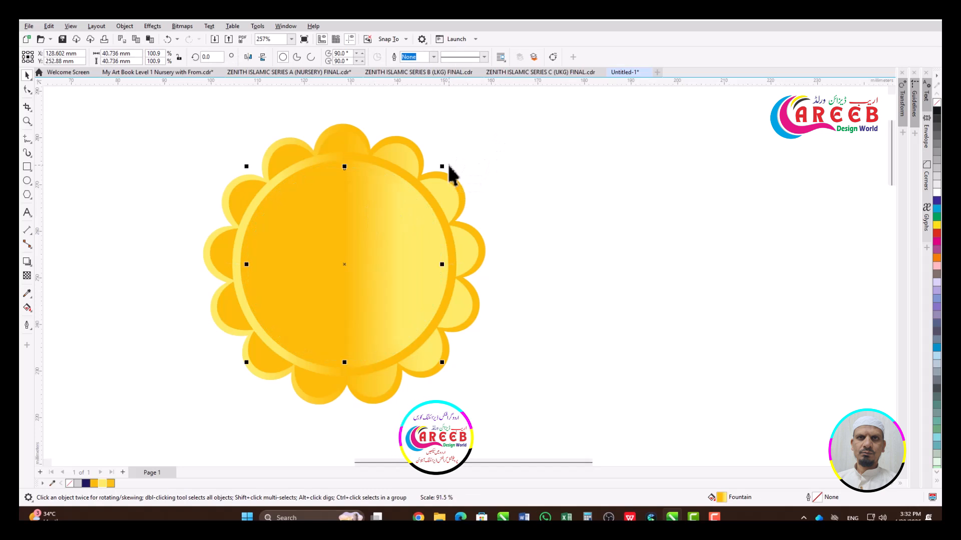
pyautogui.click(86, 484)
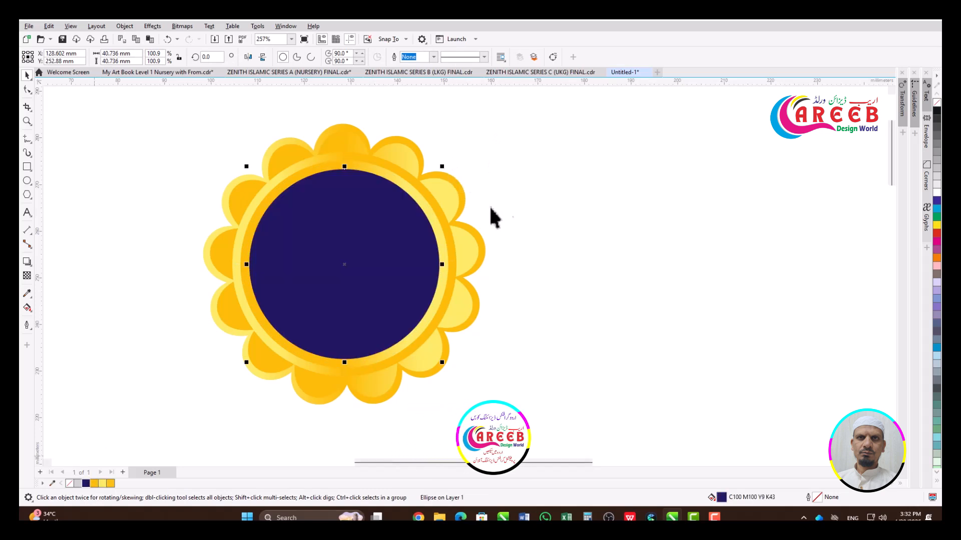
# Step: Group the five badge objects, move the group onto the peak of the gold arch and scale it down
pyautogui.scroll(-4, 432, 213)
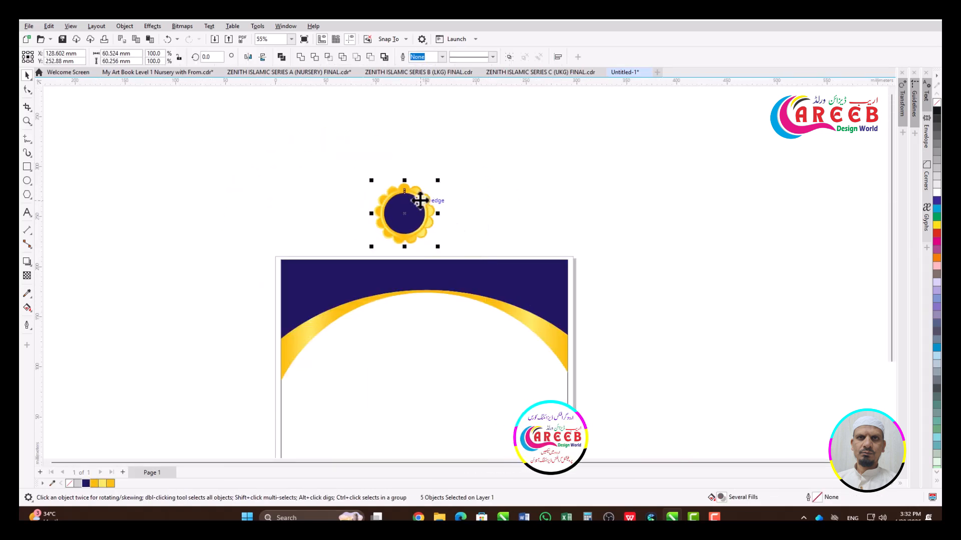
pyautogui.moveTo(412, 202); pyautogui.dragTo(436, 306)
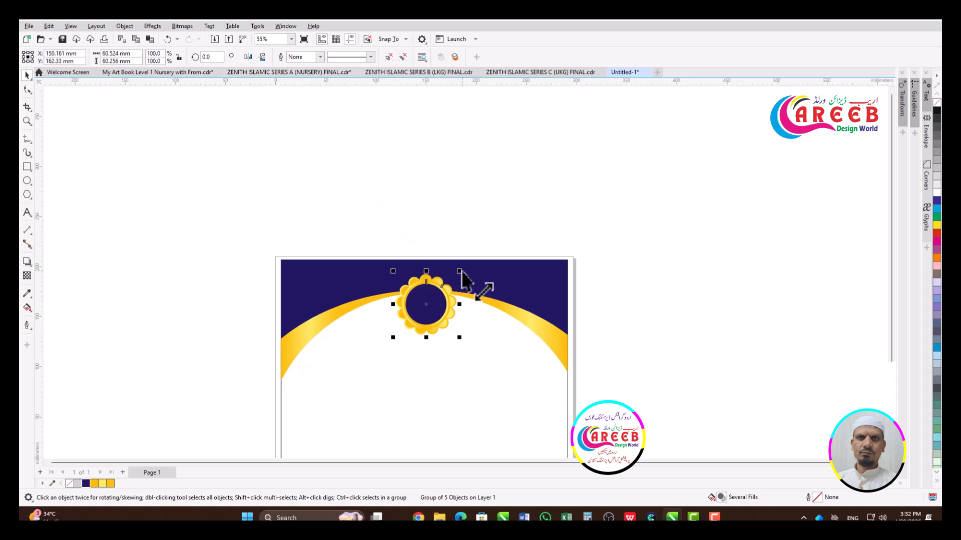
pyautogui.moveTo(461, 271); pyautogui.dragTo(435, 284)
# Step: Centre the badge group horizontally on the dark blue header
pyautogui.keyDown('shift'); pyautogui.click(478, 284); pyautogui.keyUp('shift')
pyautogui.press('c')
pyautogui.press('Escape')
pyautogui.scroll(3, 422, 316)
pyautogui.scroll(-3, 433, 283)
pyautogui.click(442, 178)
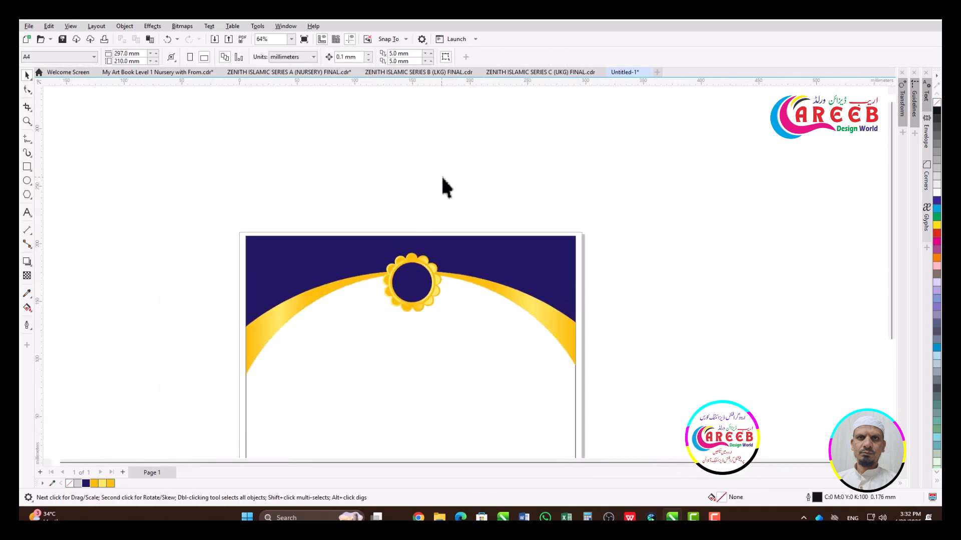
# Step: Draw a rectangle about 12.5 × 23.5 mm from the header's upper edge to the badge and centre it horizontally on the header
pyautogui.click(27, 168)
pyautogui.scroll(3, 410, 240)
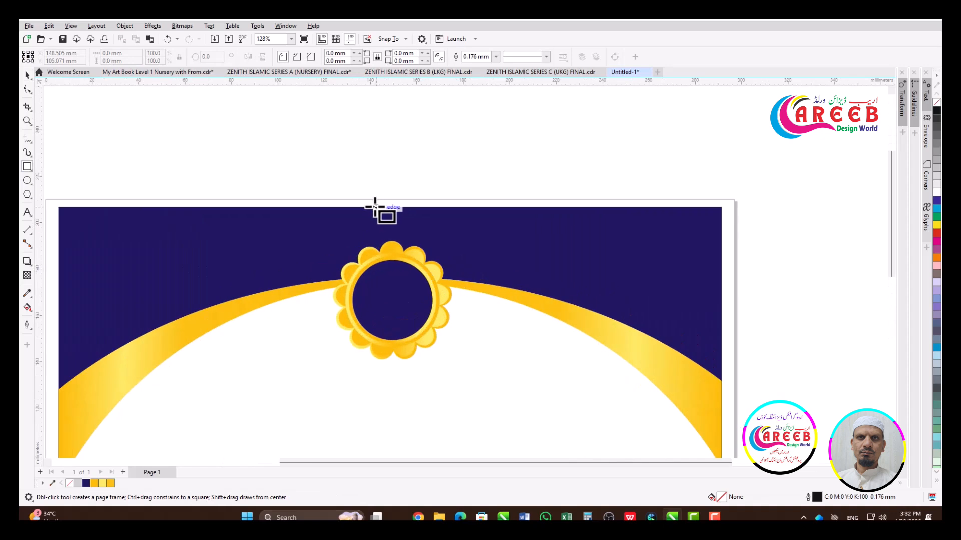
pyautogui.moveTo(376, 206); pyautogui.dragTo(405, 261)
pyautogui.press('space')
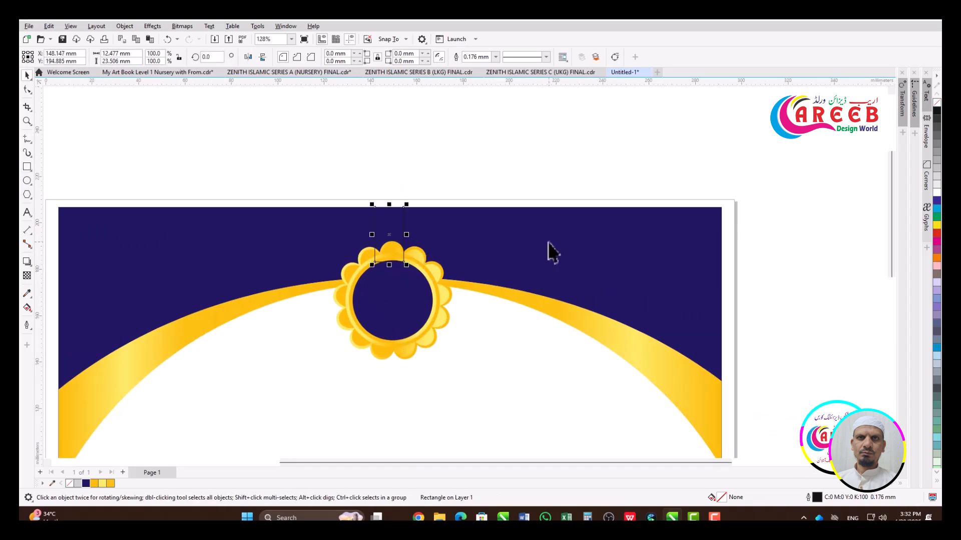
pyautogui.keyDown('shift'); pyautogui.click(549, 242); pyautogui.keyUp('shift')
pyautogui.keyDown('shift'); pyautogui.click(390, 231); pyautogui.keyUp('shift')
pyautogui.scroll(3, 390, 232)
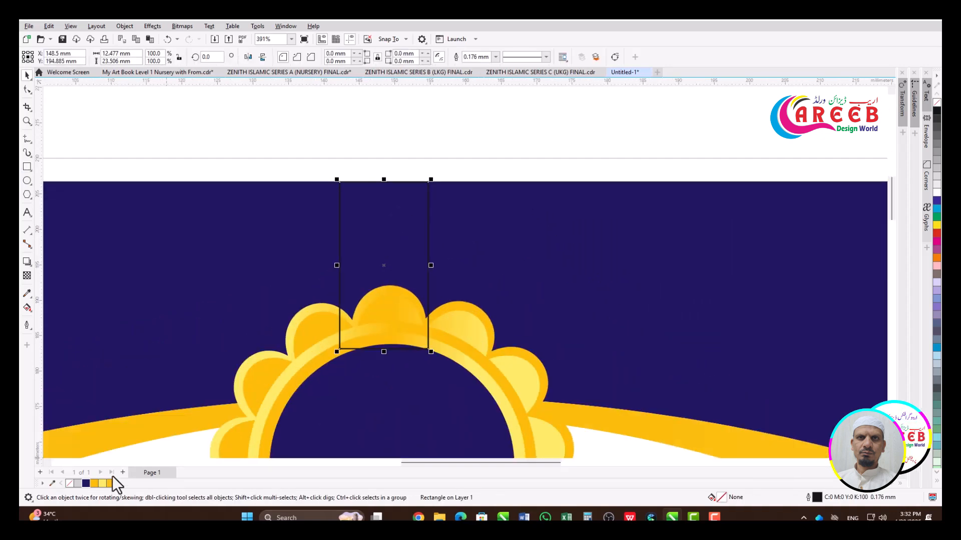
# Step: Copy the crescent's gold gradient onto the strap rectangle above the badge
pyautogui.scroll(-1, 544, 323)
pyautogui.click(675, 398)
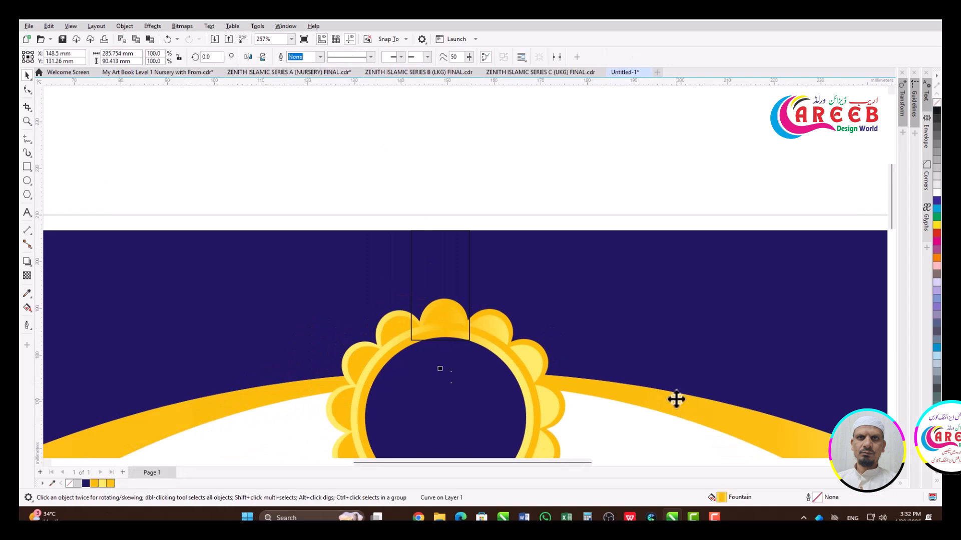
pyautogui.moveTo(676, 399); pyautogui.dragTo(440, 261)
pyautogui.click(479, 299)
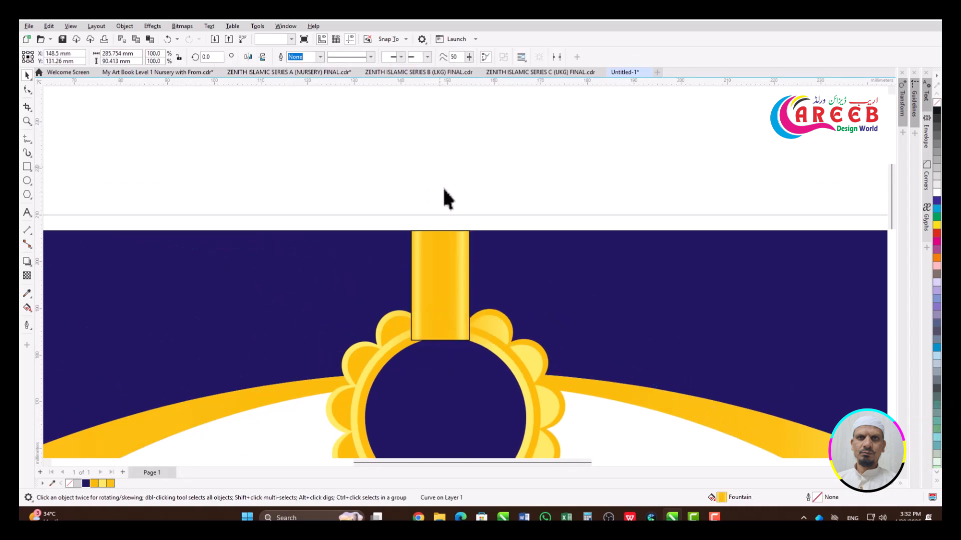
# Step: Edit the strap rectangle's fountain fill so its gradient runs from top to bottom
pyautogui.click(446, 258)
pyautogui.scroll(2, 446, 257)
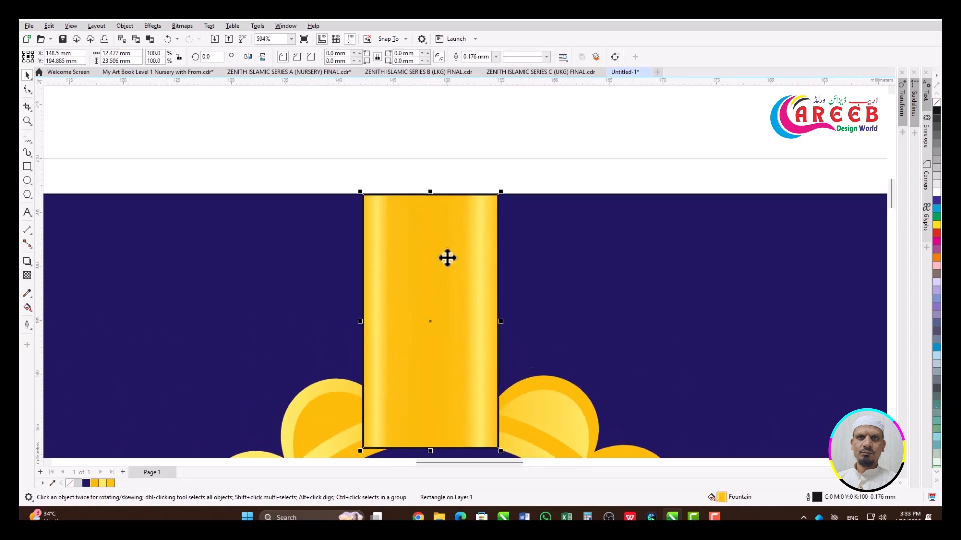
pyautogui.press('F11')
pyautogui.click(488, 212)
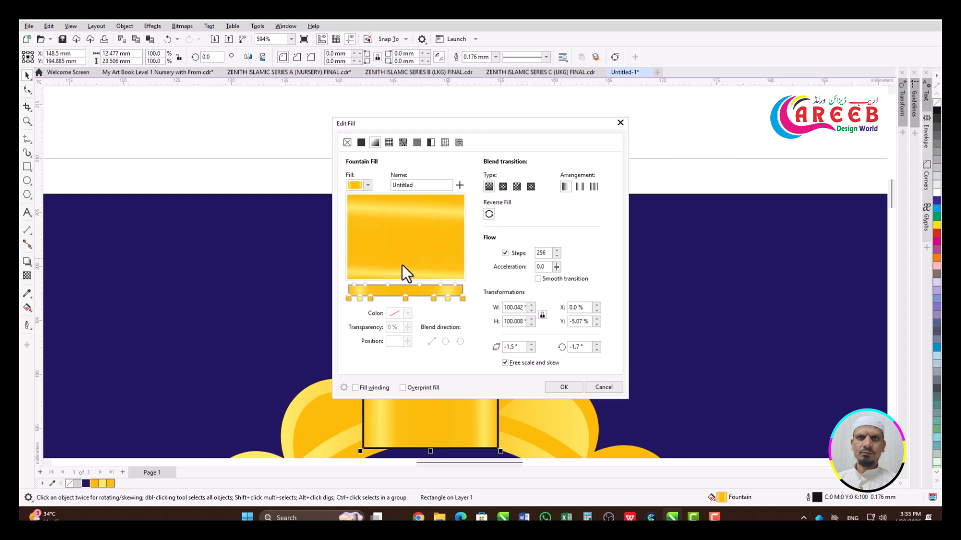
pyautogui.click(565, 387)
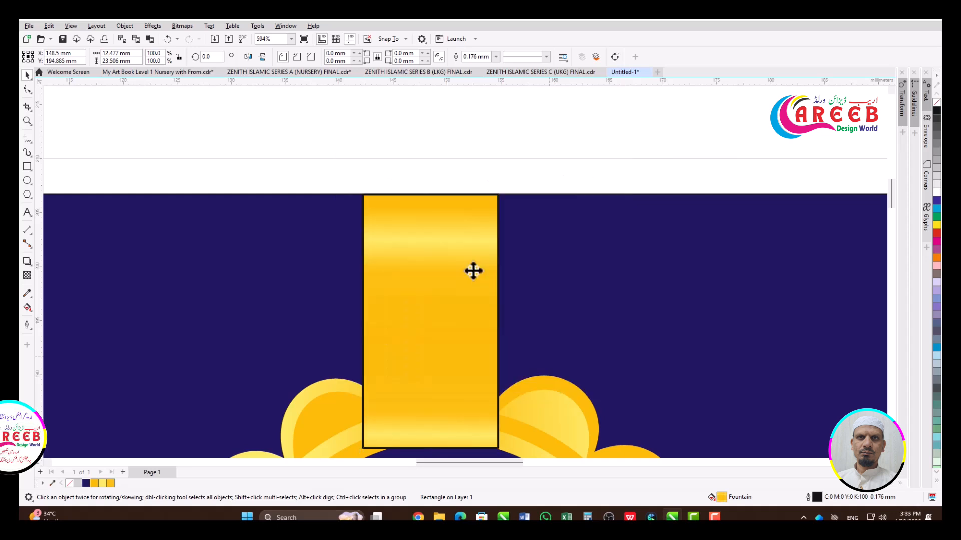
# Step: Straighten the strap's gradient vertically between its upper and lower edges and move its middle gold stop upward
pyautogui.scroll(-2, 473, 271)
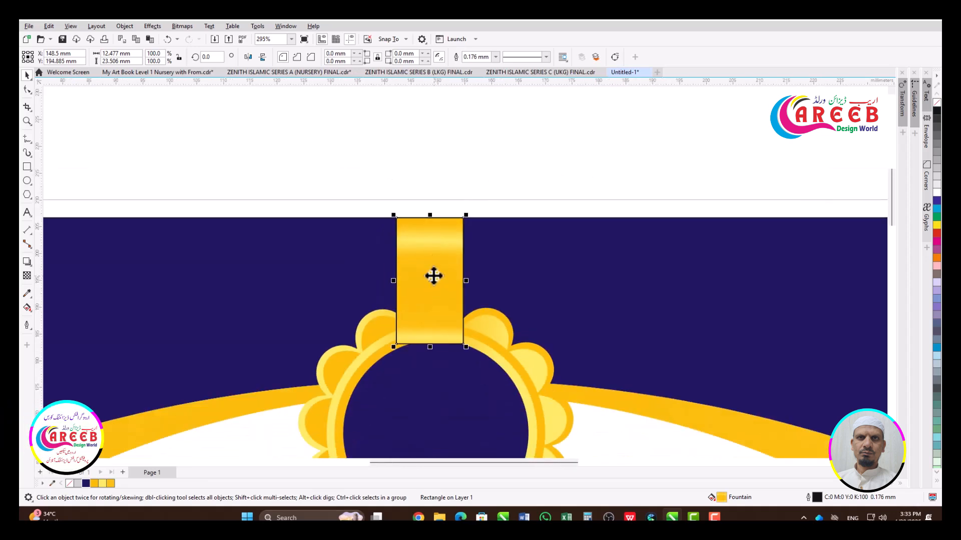
pyautogui.press('g')
pyautogui.moveTo(431, 224); pyautogui.dragTo(433, 218)
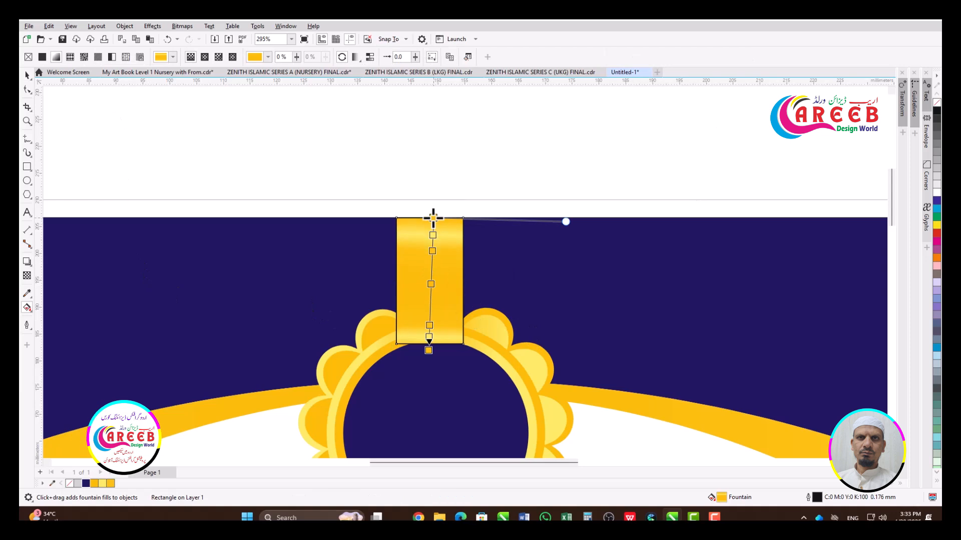
pyautogui.moveTo(568, 220); pyautogui.dragTo(567, 218)
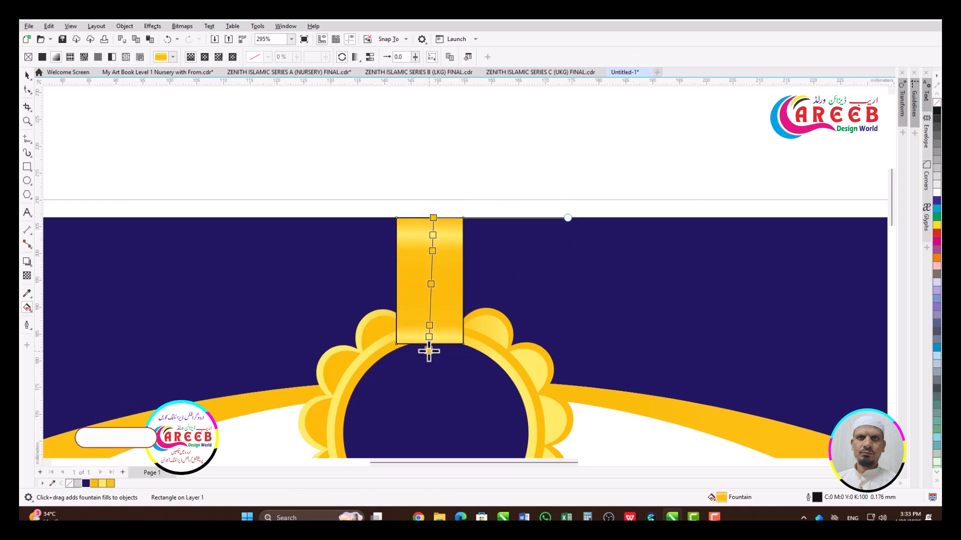
pyautogui.moveTo(433, 286); pyautogui.dragTo(431, 272)
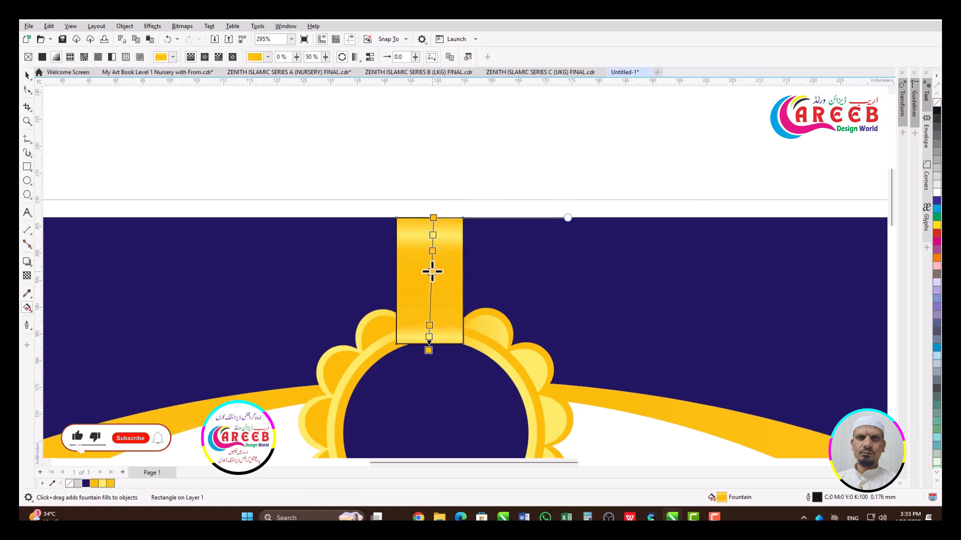
pyautogui.moveTo(433, 235); pyautogui.dragTo(433, 234)
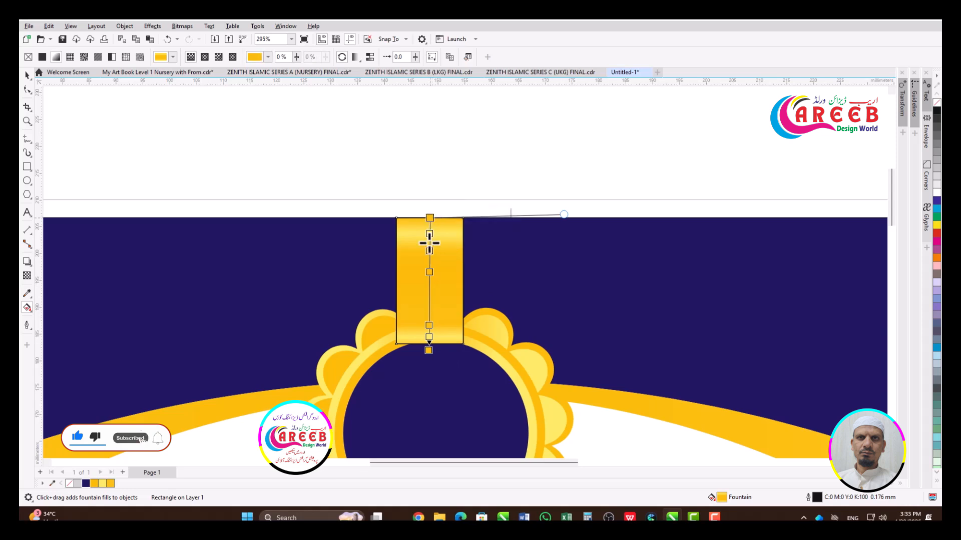
pyautogui.moveTo(428, 350); pyautogui.dragTo(431, 340)
# Step: Add a gold stop in the lower half of the strap's gradient and move the lower light yellow highlight upward
pyautogui.doubleClick(429, 301)
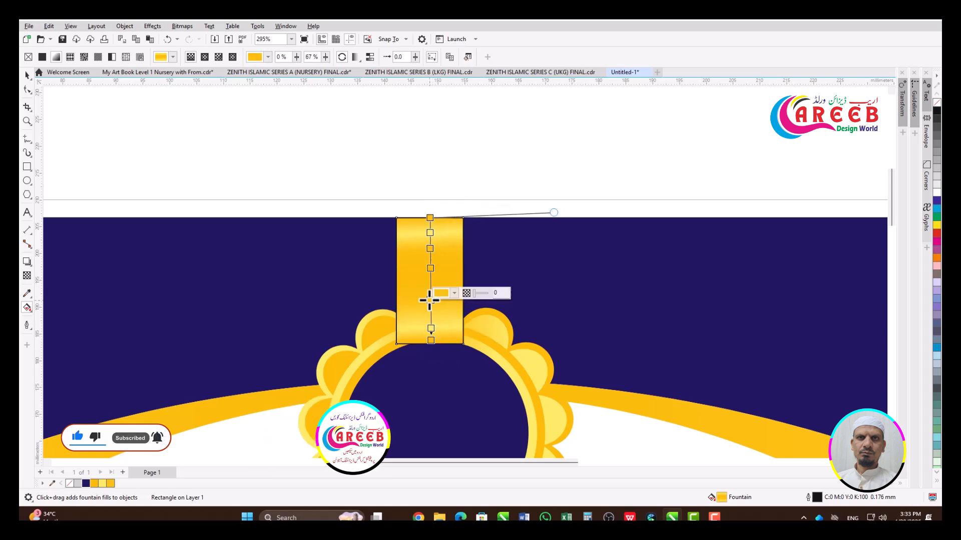
pyautogui.moveTo(430, 300); pyautogui.dragTo(430, 289)
pyautogui.moveTo(431, 328)
pyautogui.mouseDown()
pyautogui.moveTo(431, 312)
pyautogui.moveTo(430, 328)
pyautogui.mouseUp()
pyautogui.press('space')
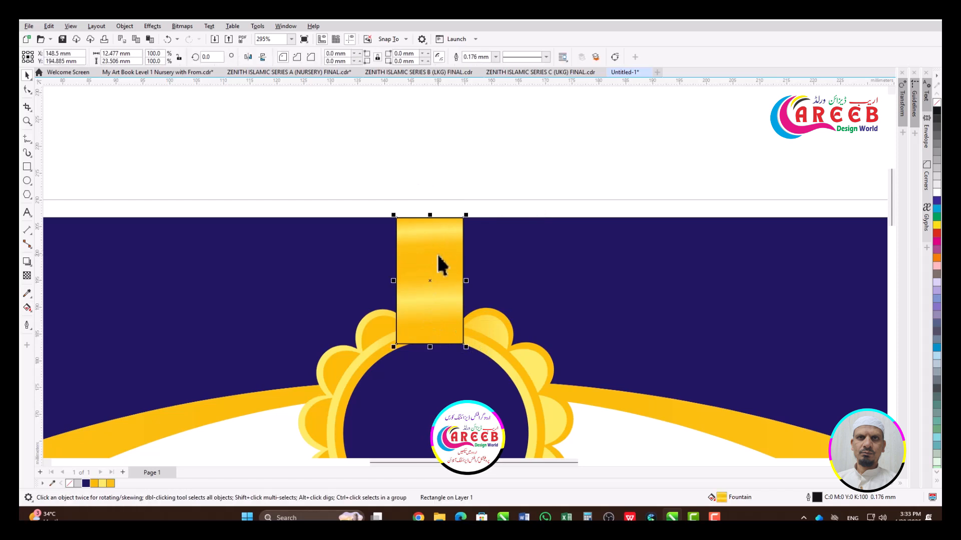
# Step: Convert the strap rectangle to curves and taper its sides symmetrically toward a narrow end at the badge
pyautogui.hotkey('ctrl', 'q')
pyautogui.click(27, 91)
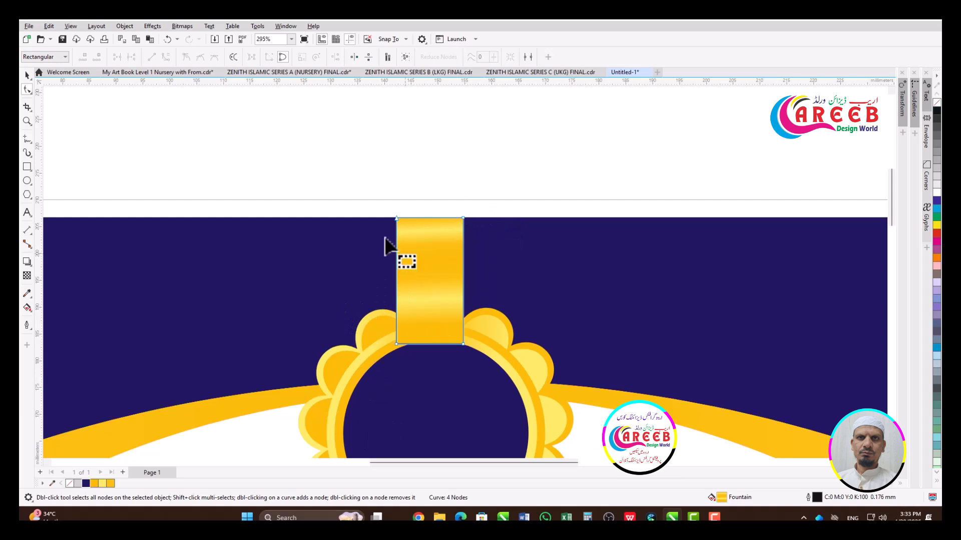
pyautogui.scroll(-2, 386, 247)
pyautogui.scroll(3, 423, 299)
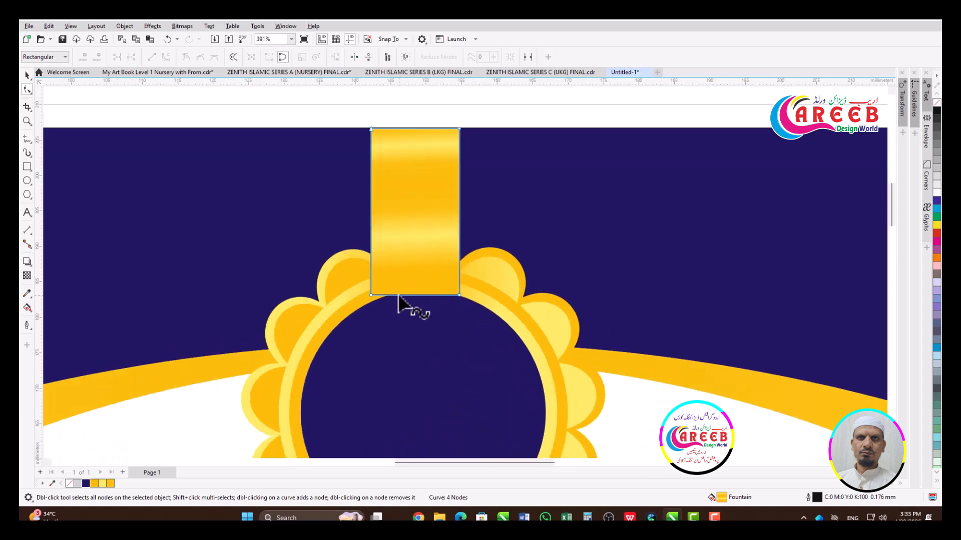
pyautogui.doubleClick(398, 296)
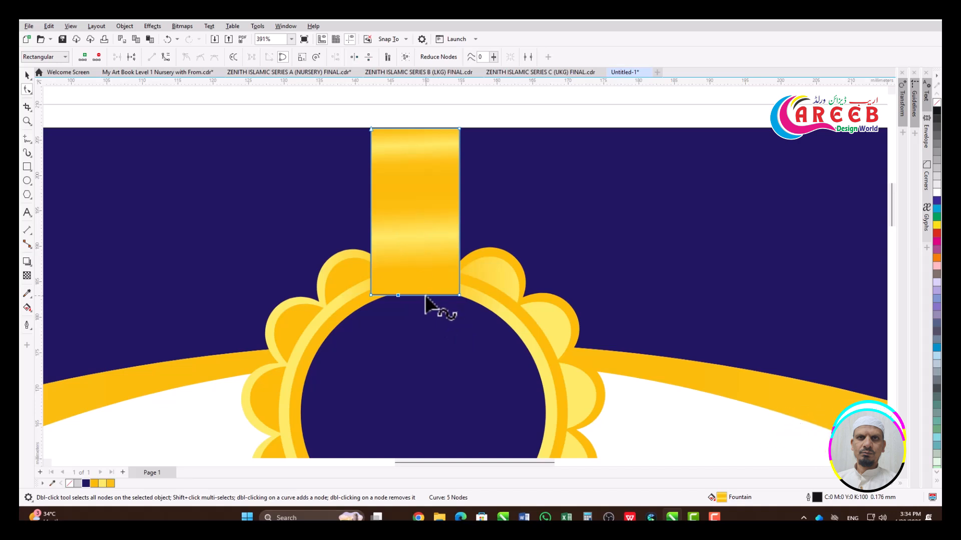
pyautogui.doubleClick(459, 296)
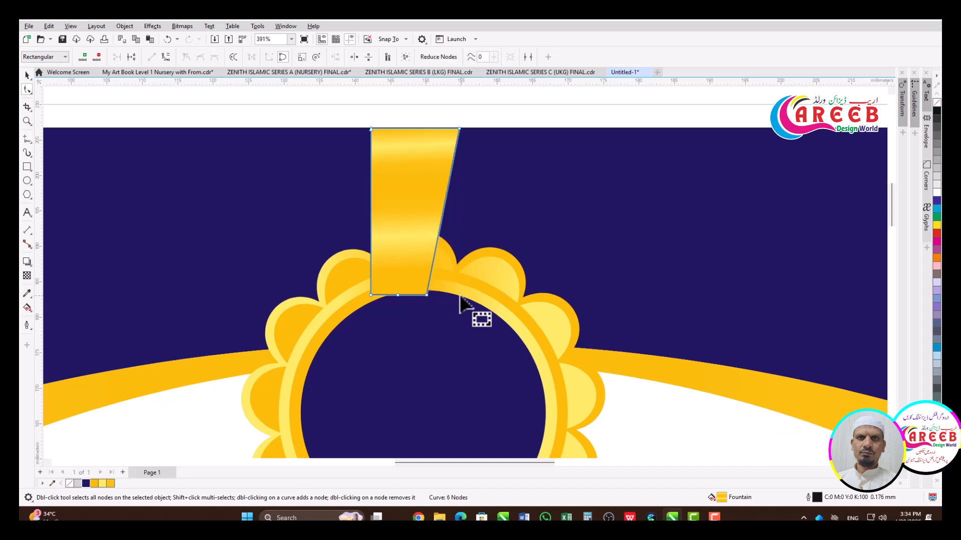
pyautogui.doubleClick(371, 295)
pyautogui.scroll(-2, 424, 210)
pyautogui.press('space')
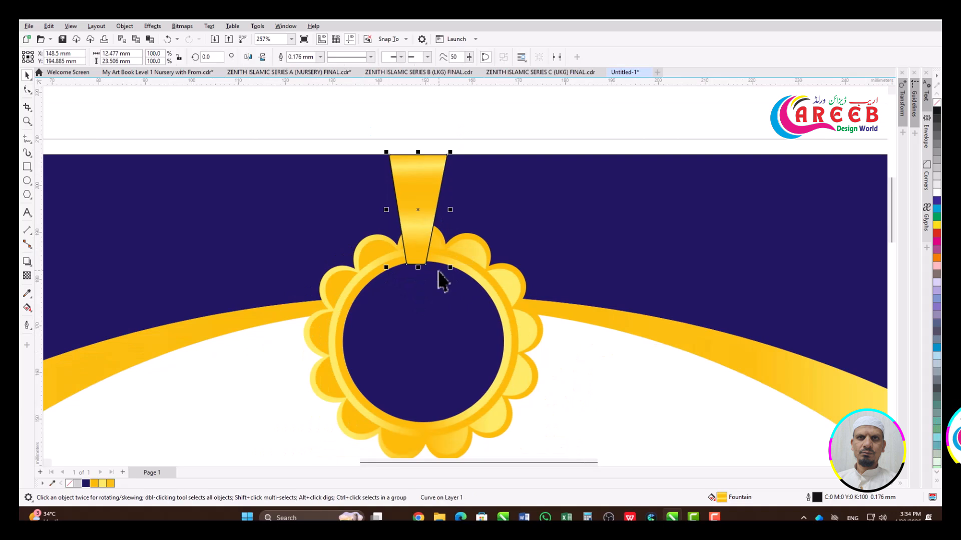
# Step: Fine-tune the lower corner nodes of the tapered strap, moving them slightly outward at the badge's inner circle
pyautogui.press('space')
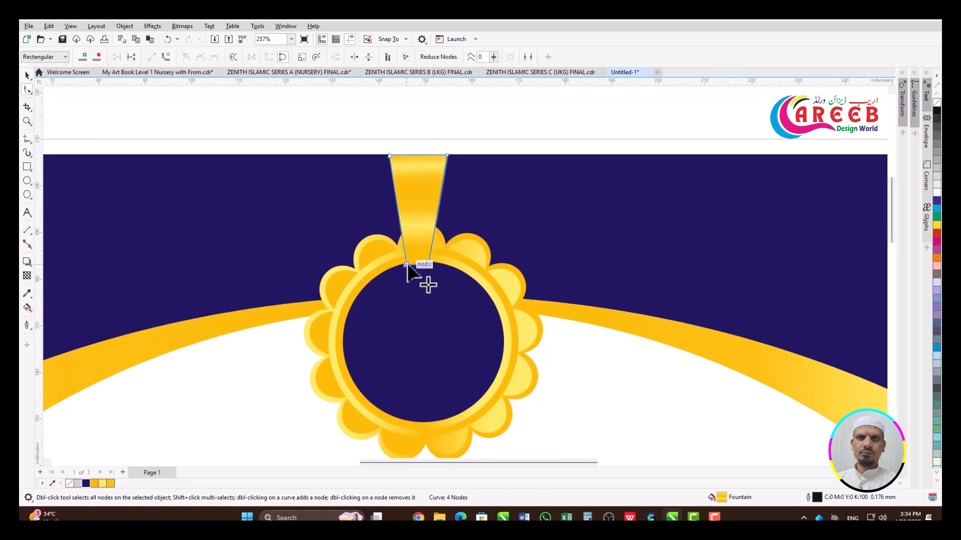
pyautogui.press('space')
pyautogui.press('space')
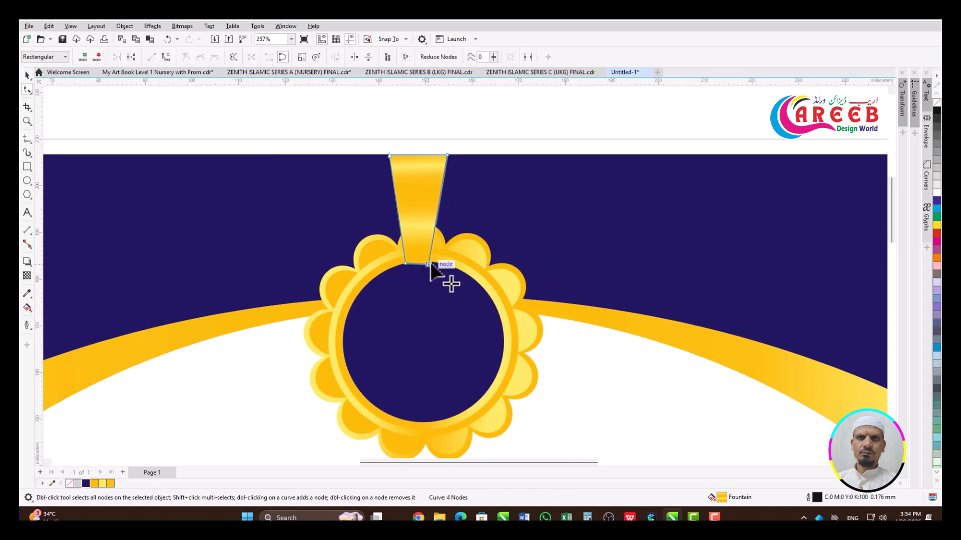
pyautogui.press('space')
pyautogui.scroll(-3, 415, 215)
pyautogui.press('Escape')
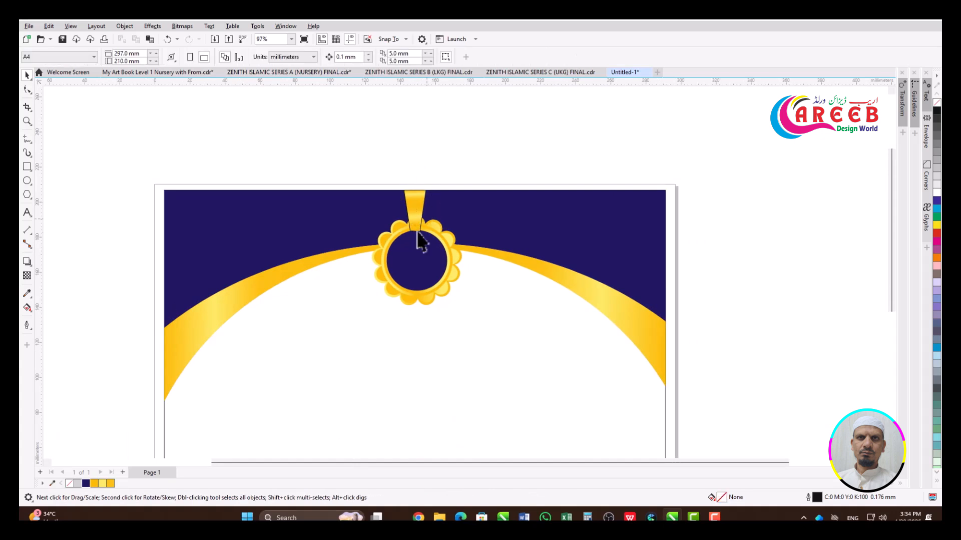
# Step: Move the tapered strap behind the scalloped badge in the stacking order
pyautogui.scroll(3, 415, 232)
pyautogui.click(415, 170)
pyautogui.press('Escape')
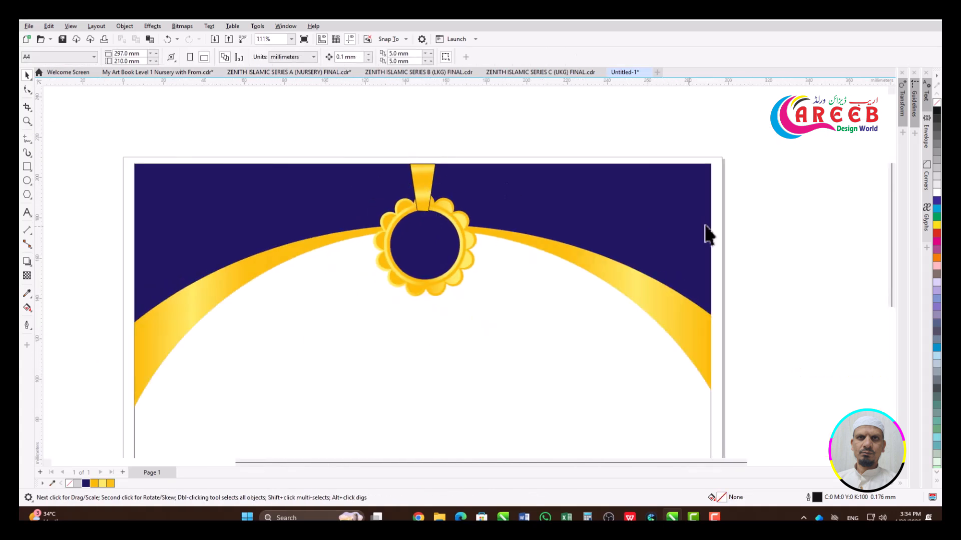
pyautogui.moveTo(279, 341); pyautogui.dragTo(279, 341)
pyautogui.keyDown('ctrl'); pyautogui.click(427, 171); pyautogui.keyUp('ctrl')
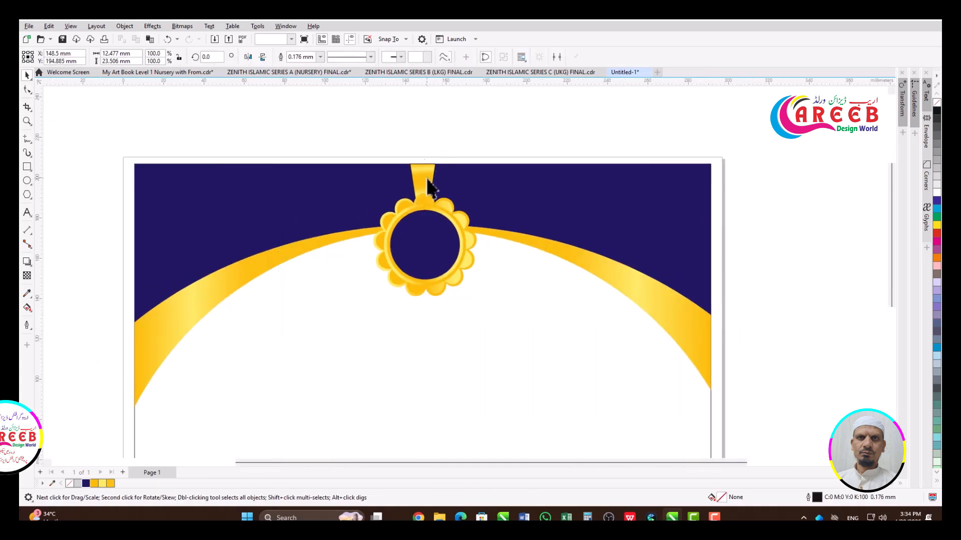
# Step: Widen the tapered strap to about 18.3 mm, keeping it centred on the dark blue header
pyautogui.scroll(3, 429, 170)
pyautogui.moveTo(458, 265); pyautogui.dragTo(484, 280)
pyautogui.scroll(-2, 407, 250)
pyautogui.scroll(-1, 396, 274)
pyautogui.keyDown('shift'); pyautogui.click(463, 269); pyautogui.keyUp('shift')
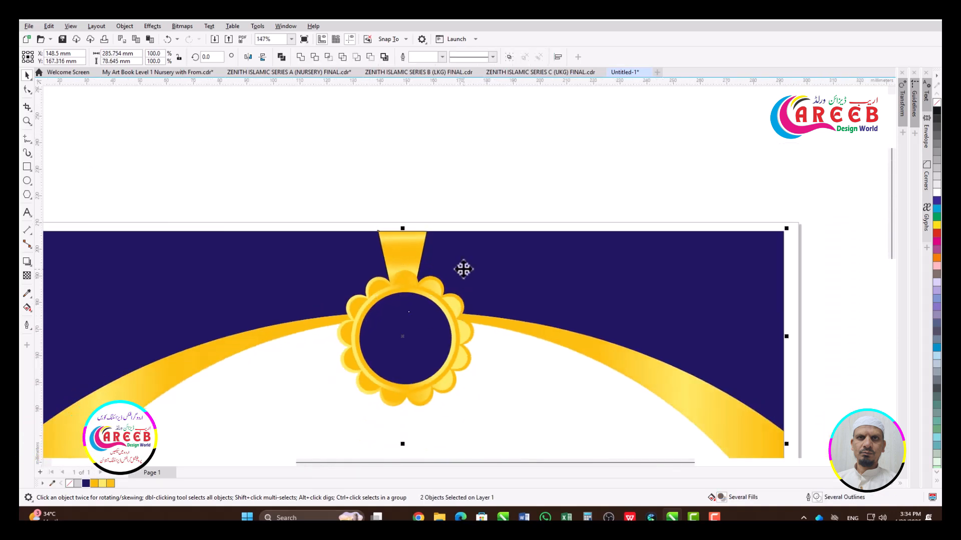
pyautogui.press('Escape')
# Step: Nudge the badge left so it lines up centrally beneath the strap
pyautogui.click(408, 278)
pyautogui.press('Left')
pyautogui.press('Left')
pyautogui.press('Left')
pyautogui.press('Left')
pyautogui.press('Left')
pyautogui.press('Left')
pyautogui.press('Left')
pyautogui.press('Left')
pyautogui.press('Left')
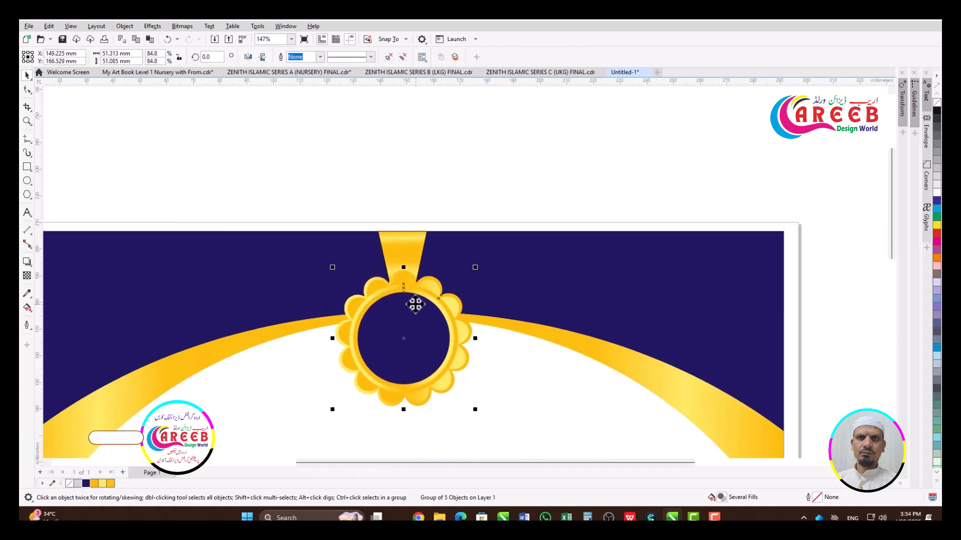
# Step: Duplicate the strap as a copy skewed to the right, with its lower end fixed at the badge
pyautogui.click(406, 256)
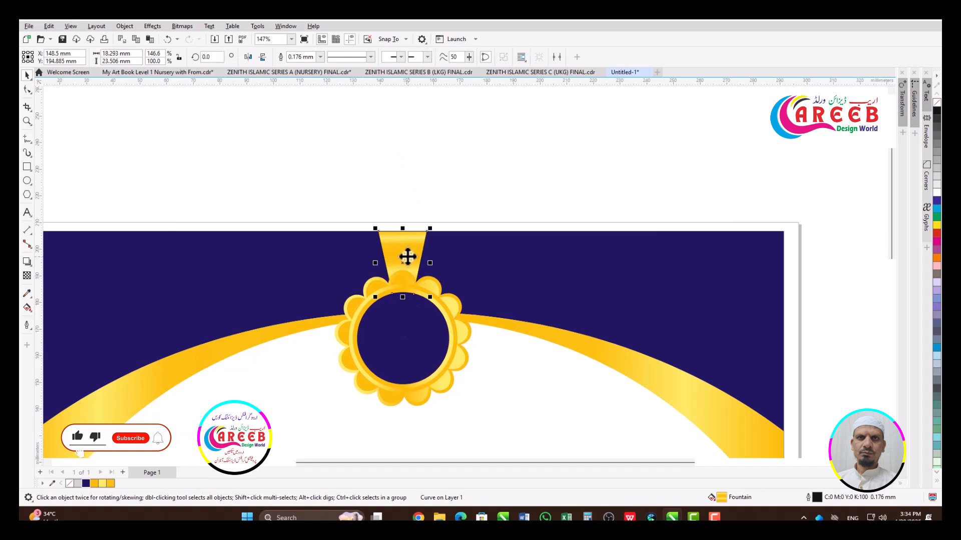
pyautogui.click(402, 267)
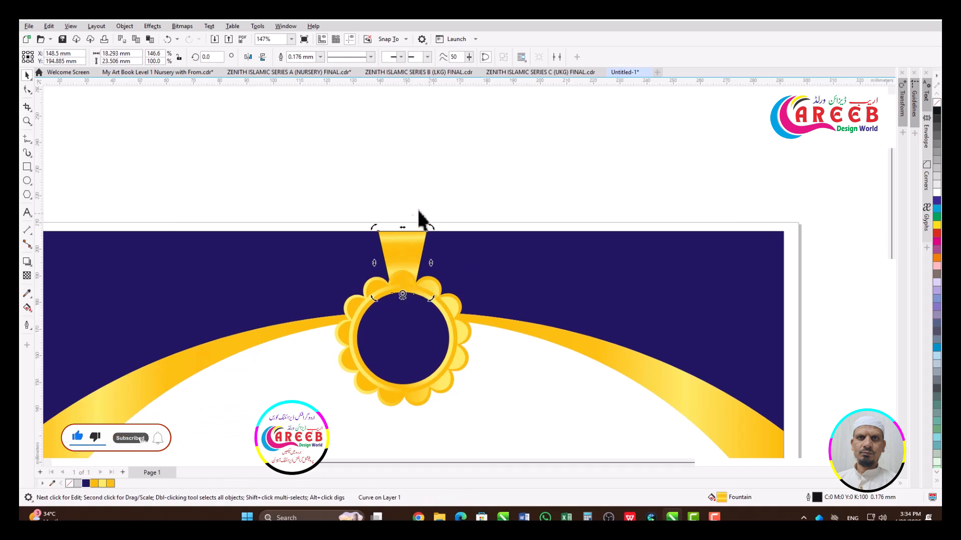
pyautogui.moveTo(402, 227); pyautogui.dragTo(474, 233)
pyautogui.rightClick(474, 234)
pyautogui.click(458, 243)
pyautogui.click(415, 248)
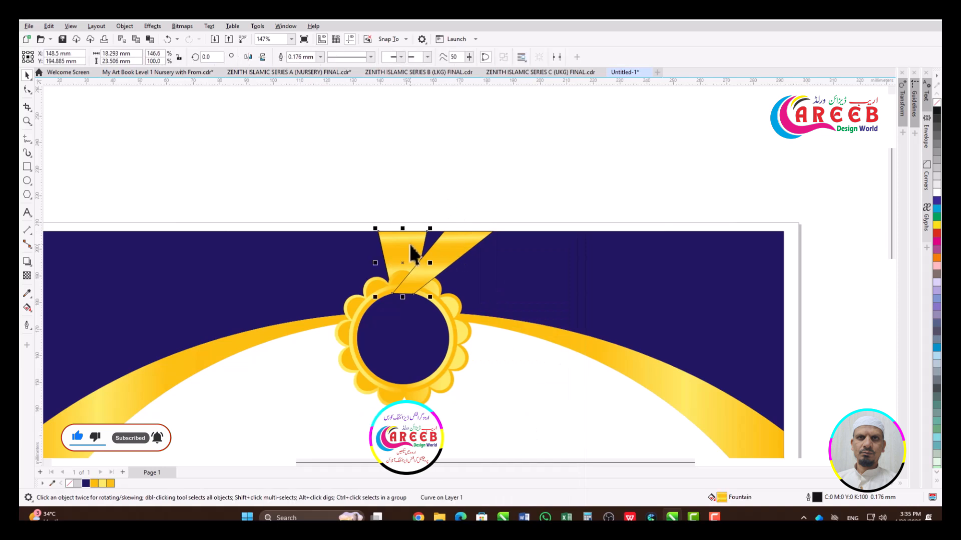
pyautogui.click(414, 249)
# Step: Try to mirror a copy of the skewed right strap to the left and centre the two straps on each other
pyautogui.click(454, 250)
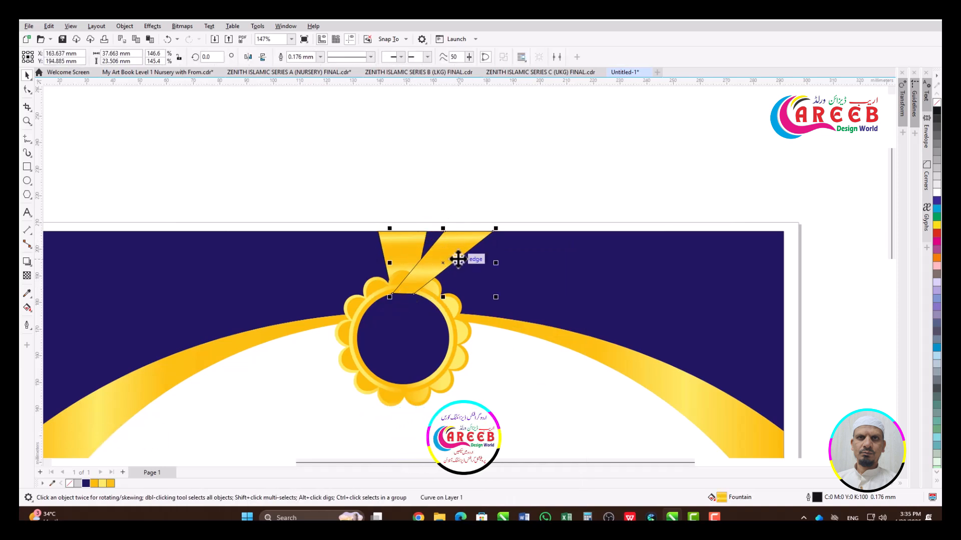
pyautogui.moveTo(495, 263); pyautogui.dragTo(289, 263)
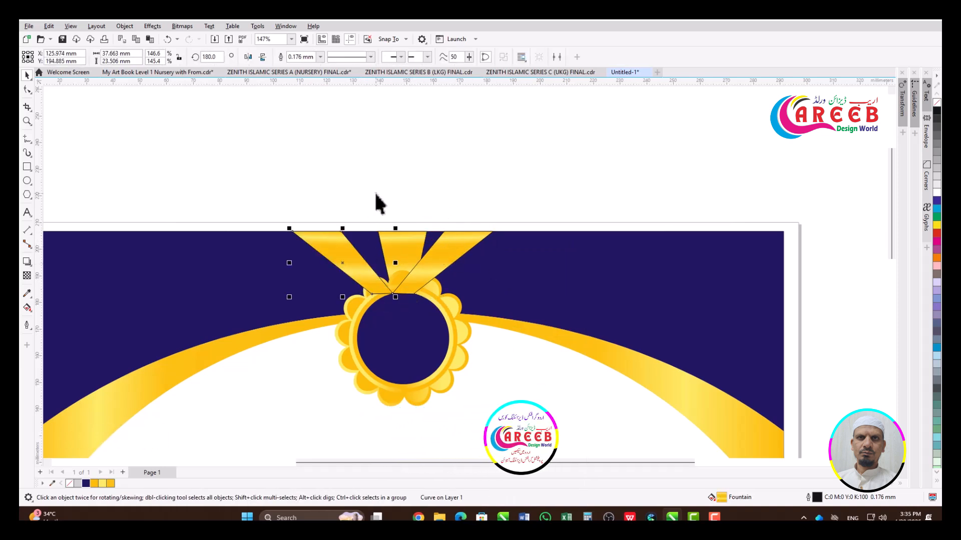
pyautogui.keyDown('shift'); pyautogui.click(431, 275); pyautogui.keyUp('shift')
pyautogui.press('c')
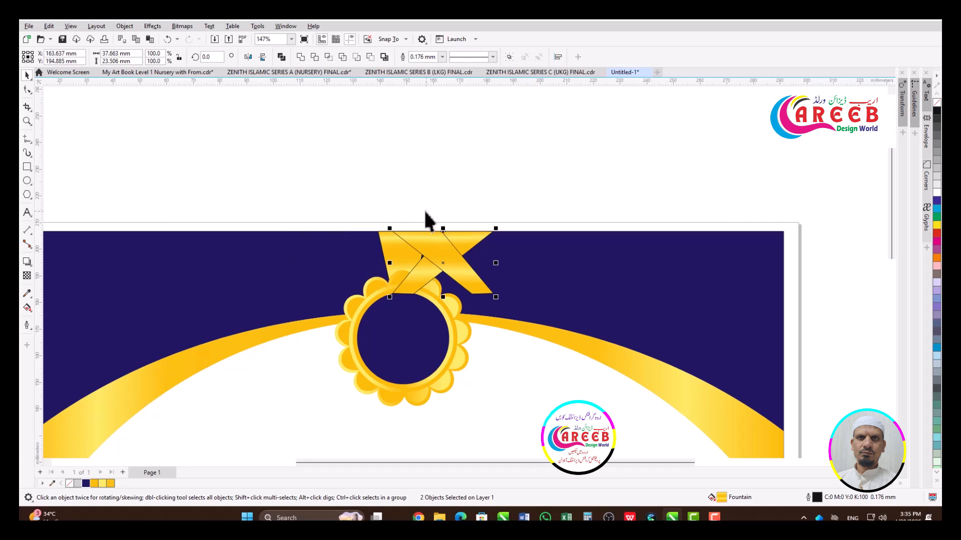
pyautogui.hotkey('ctrl', 'z')
pyautogui.click(418, 196)
pyautogui.click(355, 260)
pyautogui.press('Delete')
# Step: Duplicate the centre strap as a copy skewed to the left, with its lower end fixed at the badge
pyautogui.click(450, 259)
pyautogui.scroll(2, 450, 259)
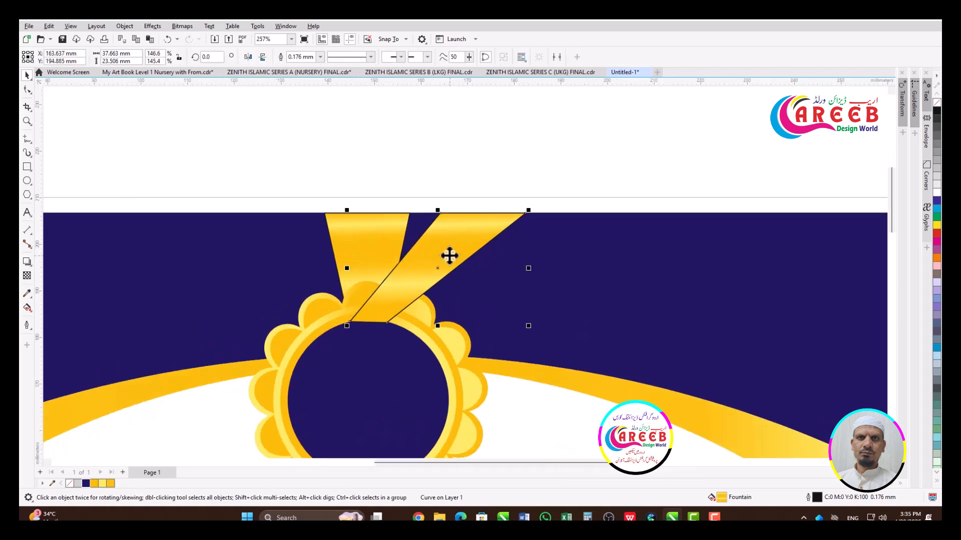
pyautogui.click(366, 246)
pyautogui.click(371, 263)
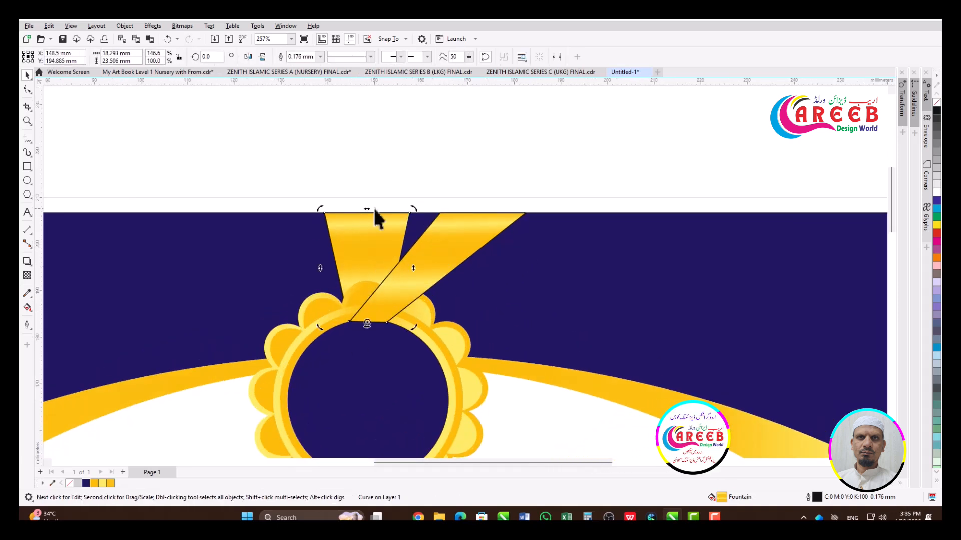
pyautogui.moveTo(375, 210); pyautogui.dragTo(248, 225)
pyautogui.click(315, 167)
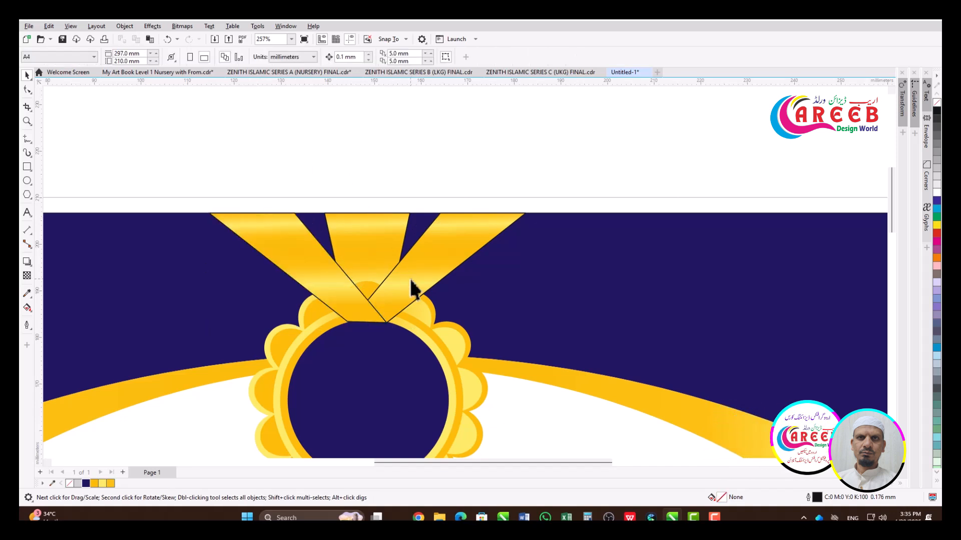
# Step: Bend both long edges of the right strap into curves sweeping down toward the badge
pyautogui.click(412, 265)
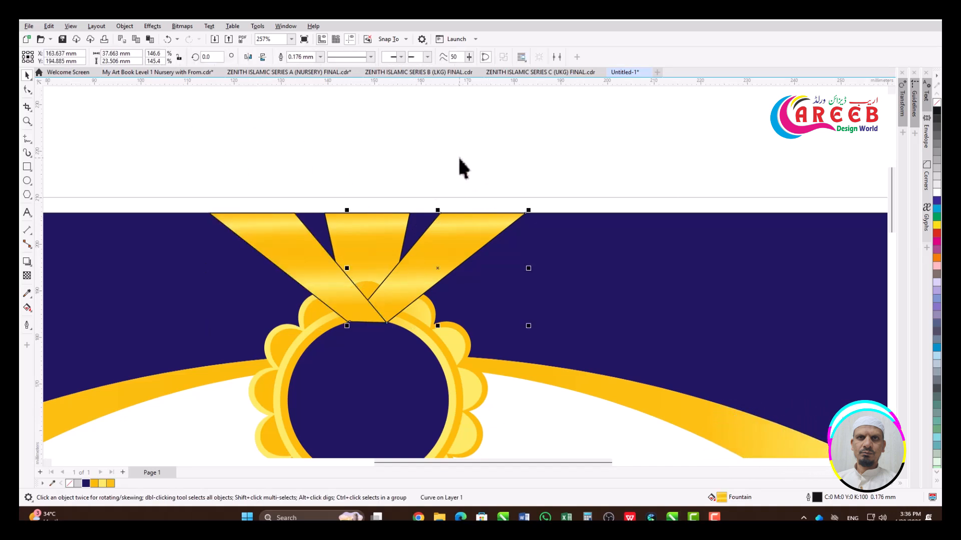
pyautogui.click(27, 89)
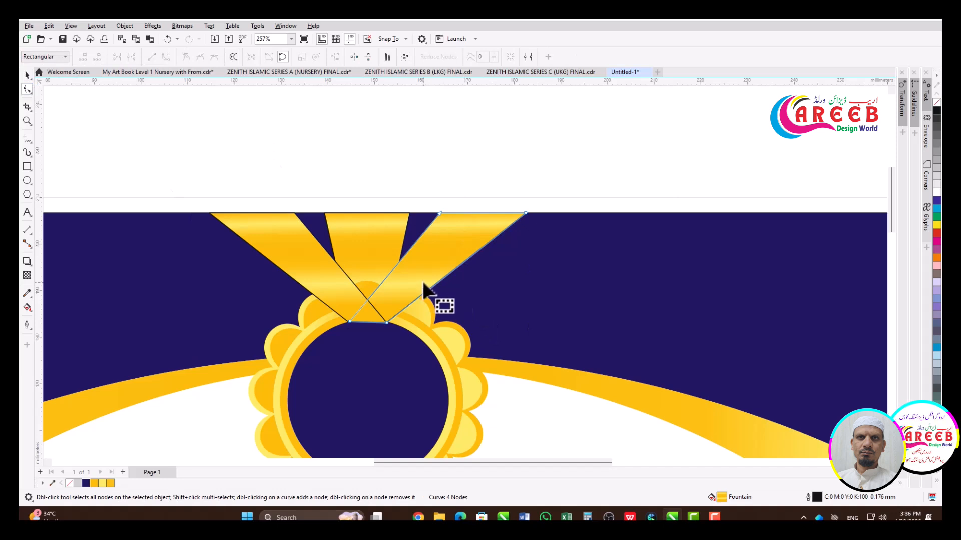
pyautogui.scroll(1, 423, 284)
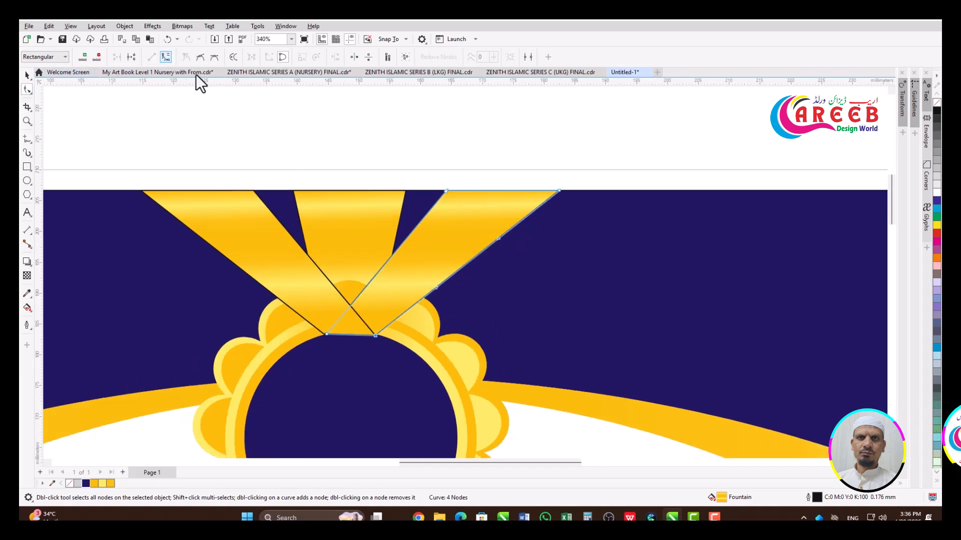
pyautogui.moveTo(479, 280); pyautogui.dragTo(479, 280)
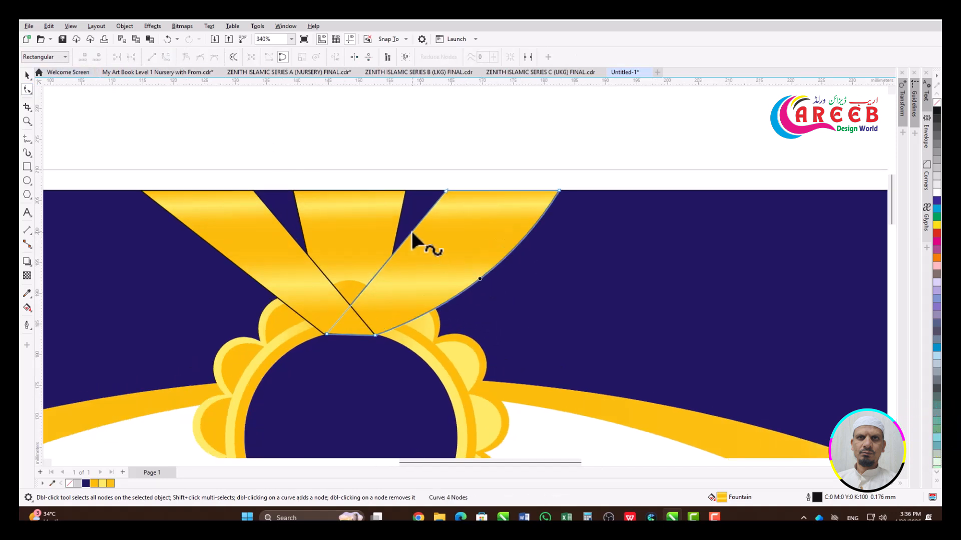
pyautogui.moveTo(398, 245); pyautogui.dragTo(427, 267)
pyautogui.scroll(-2, 426, 180)
pyautogui.press('space')
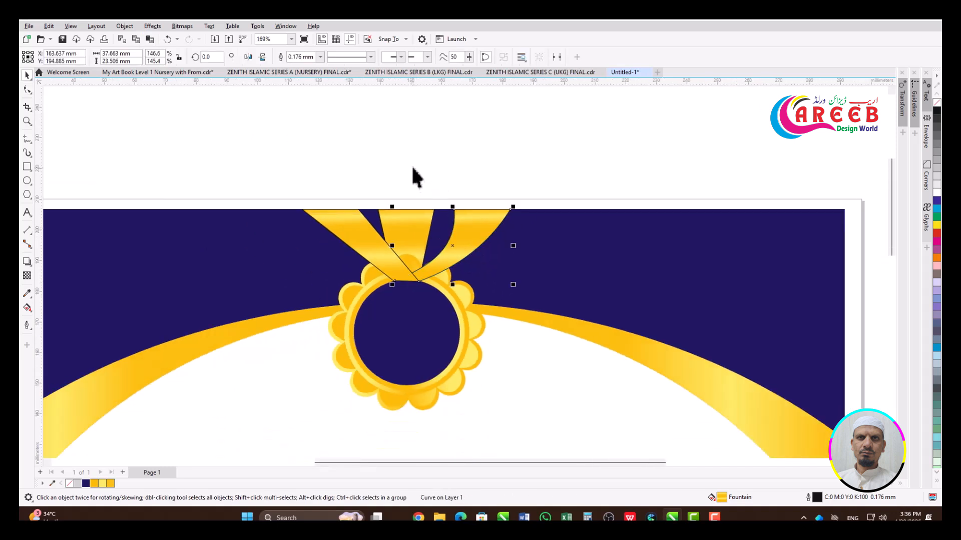
# Step: Replace the straight left strap with a mirrored copy of the curved right one and move its lower end onto the centre strap's base
pyautogui.click(372, 259)
pyautogui.press('Delete')
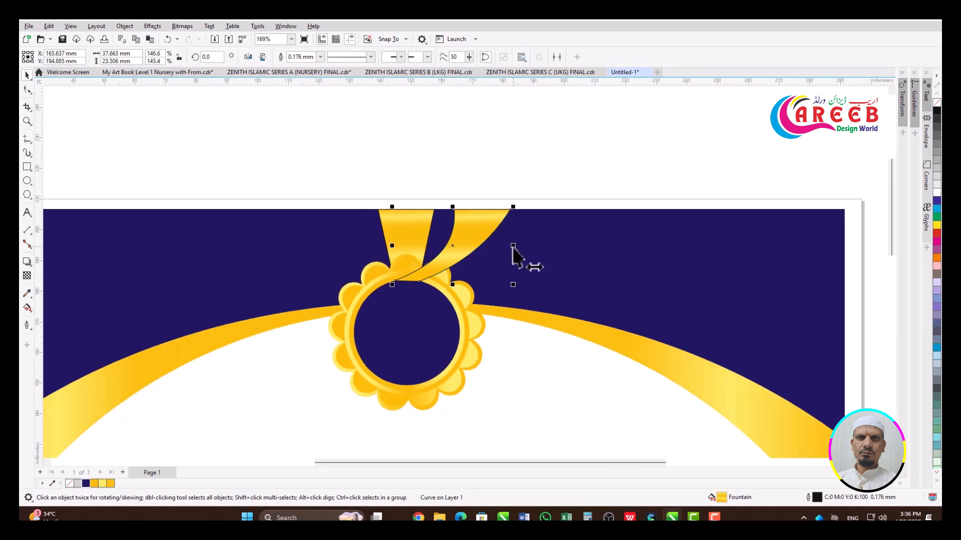
pyautogui.moveTo(375, 252); pyautogui.dragTo(377, 253)
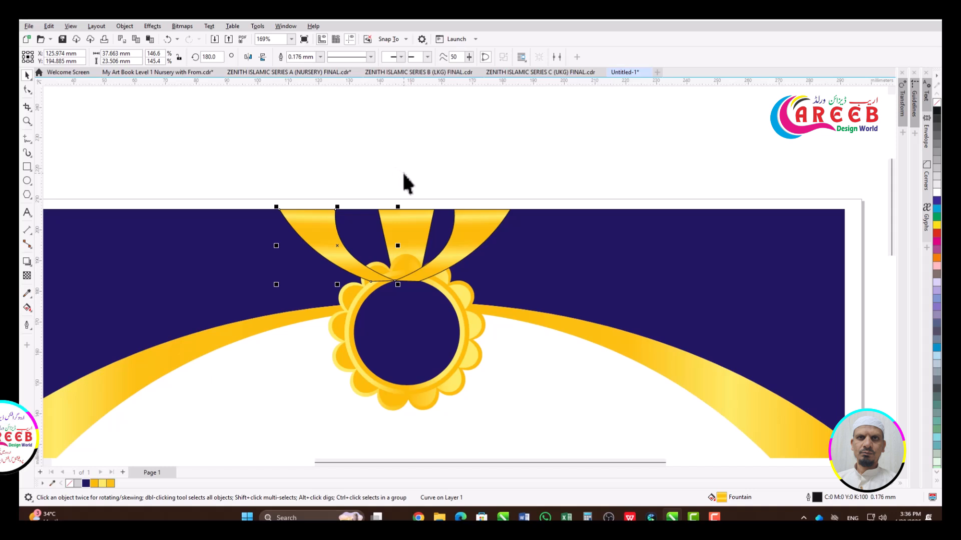
pyautogui.scroll(4, 375, 279)
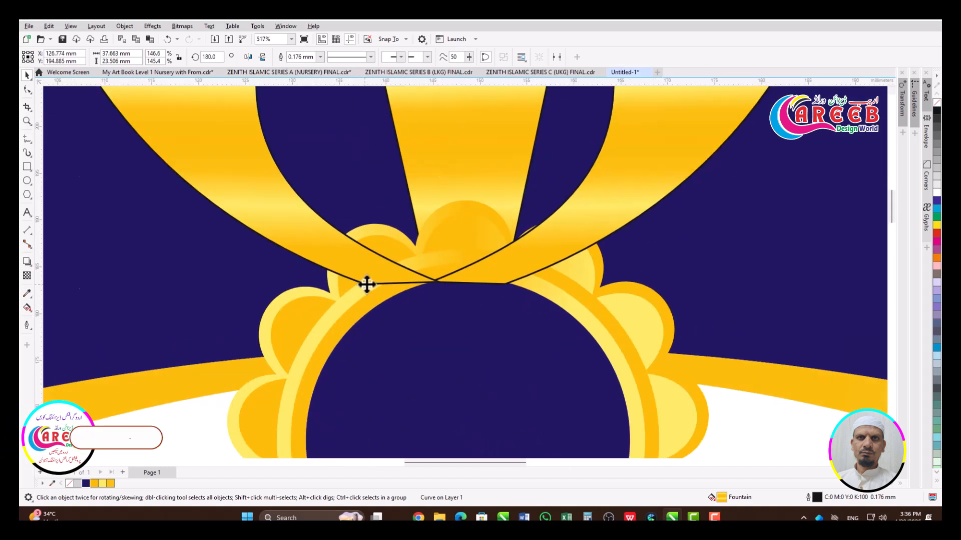
pyautogui.moveTo(364, 284); pyautogui.dragTo(436, 280)
pyautogui.scroll(-3, 425, 268)
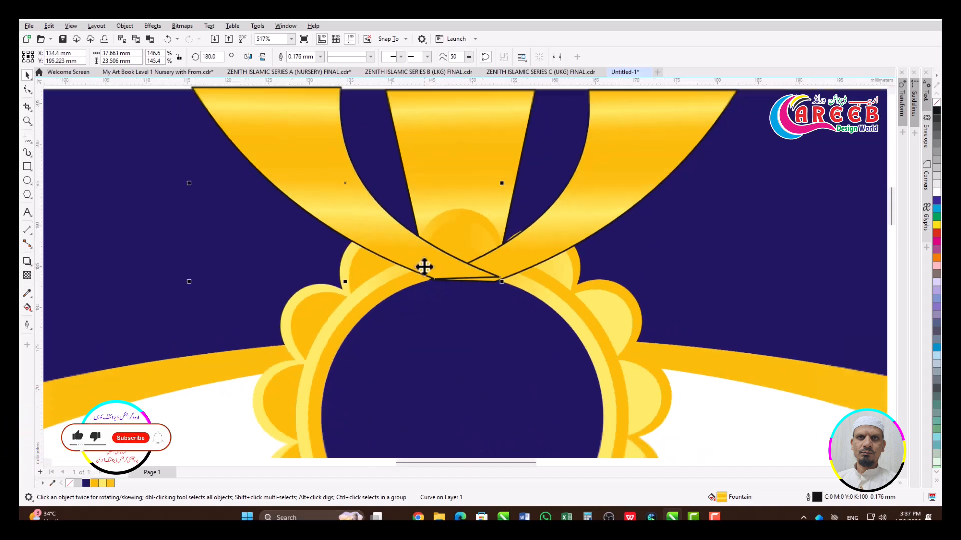
# Step: Remove the outlines from all three straps and group them
pyautogui.keyDown('shift'); pyautogui.click(538, 197); pyautogui.keyUp('shift')
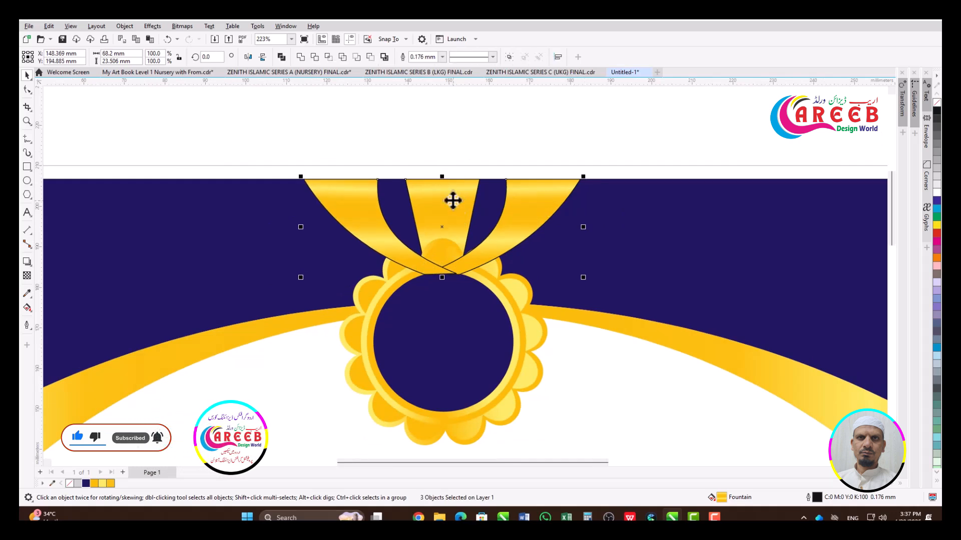
pyautogui.rightClick(936, 103)
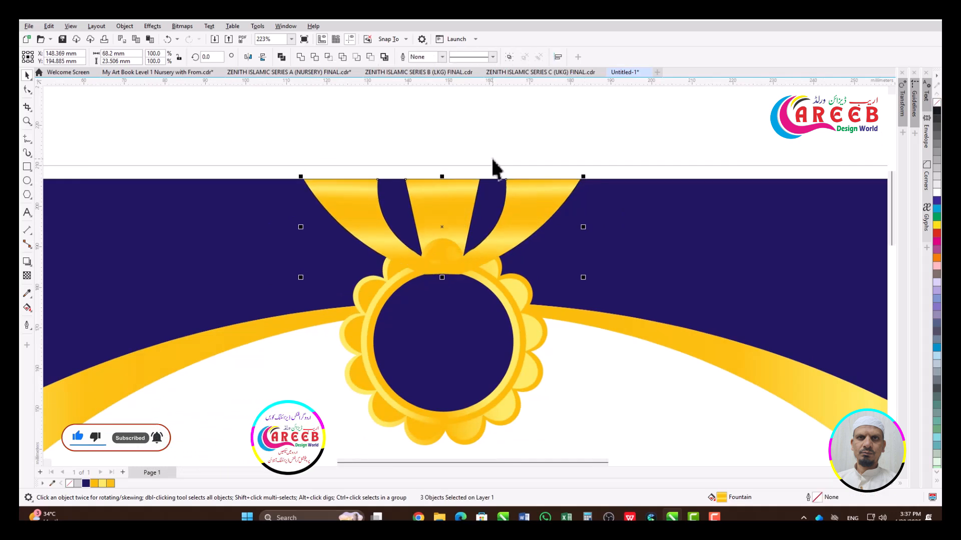
pyautogui.hotkey('ctrl', 'g')
# Step: Bring the scalloped badge in front of the grouped straps
pyautogui.click(490, 142)
pyautogui.scroll(-3, 455, 210)
pyautogui.moveTo(702, 214); pyautogui.dragTo(332, 299)
pyautogui.scroll(2, 509, 215)
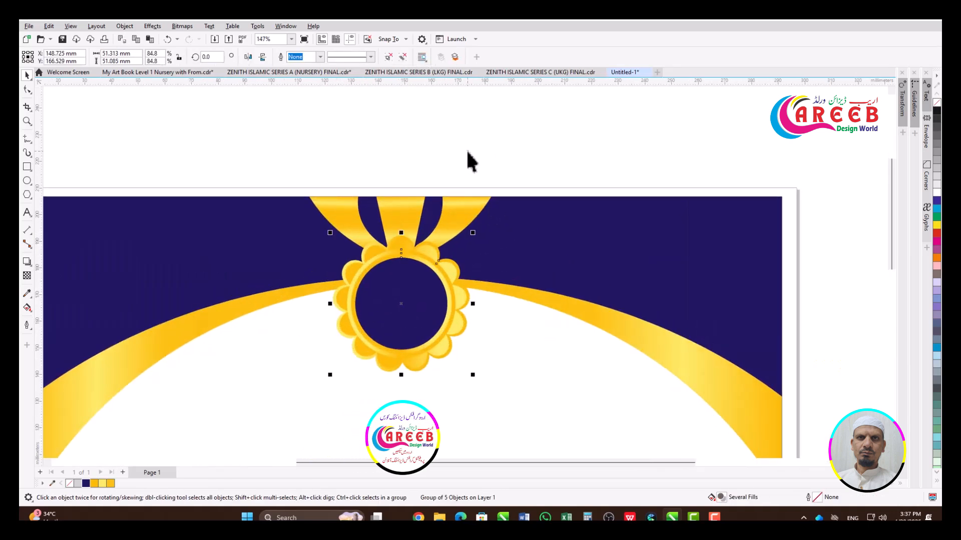
pyautogui.click(466, 149)
pyautogui.scroll(-3, 414, 146)
pyautogui.scroll(1, 458, 211)
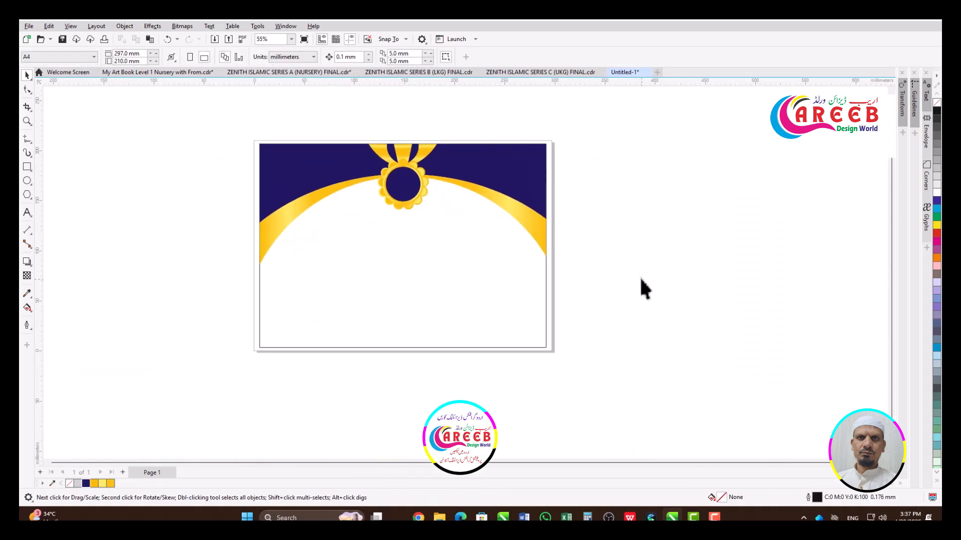
# Step: Make a centred copy of the inner frame rectangle about 34 mm wide and shorten it to about 35 mm tall at the frame's base
pyautogui.click(395, 289)
pyautogui.moveTo(550, 247); pyautogui.dragTo(423, 281)
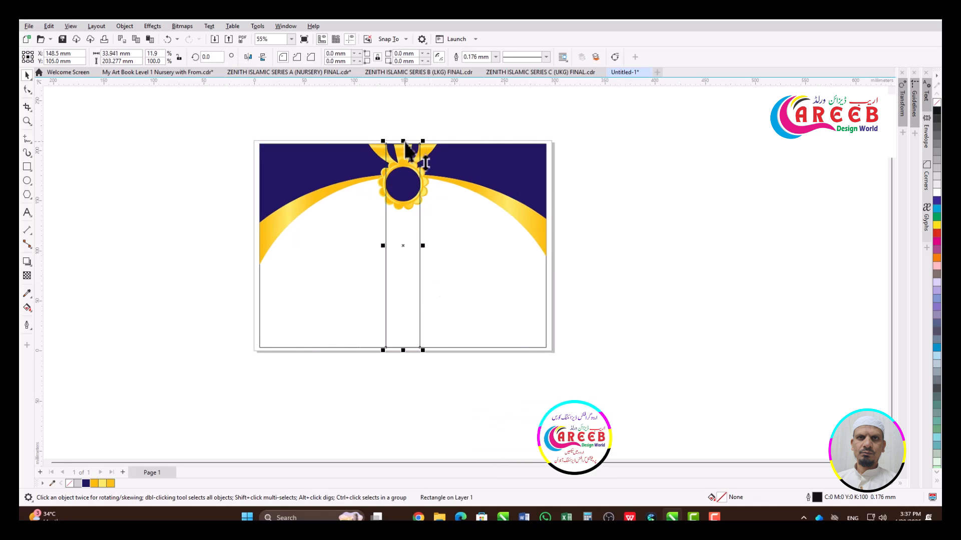
pyautogui.moveTo(403, 141); pyautogui.dragTo(416, 311)
pyautogui.scroll(5, 408, 326)
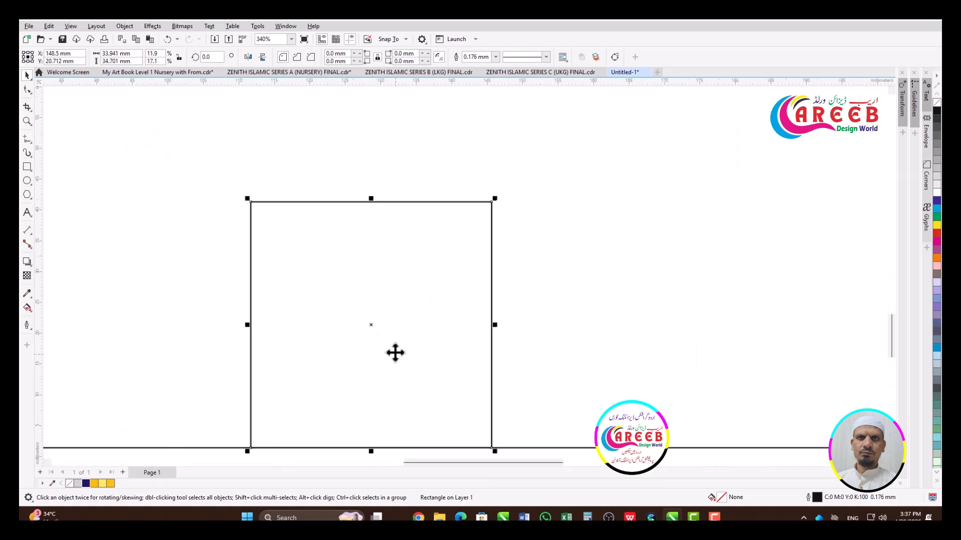
# Step: Convert the small rectangle to curves and pull a new node on its top edge down along a centre guideline into a V notch
pyautogui.hotkey('ctrl', 'q')
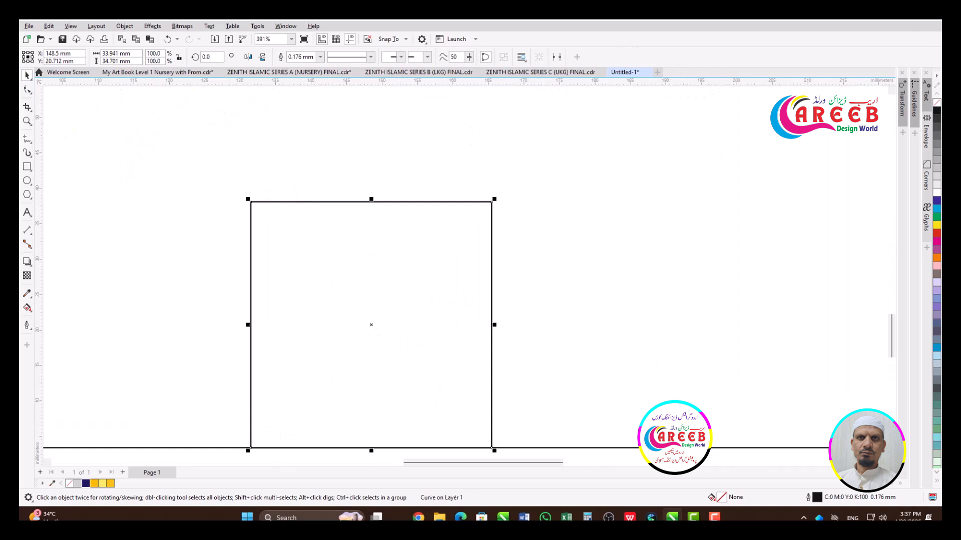
pyautogui.click(27, 89)
pyautogui.press('space')
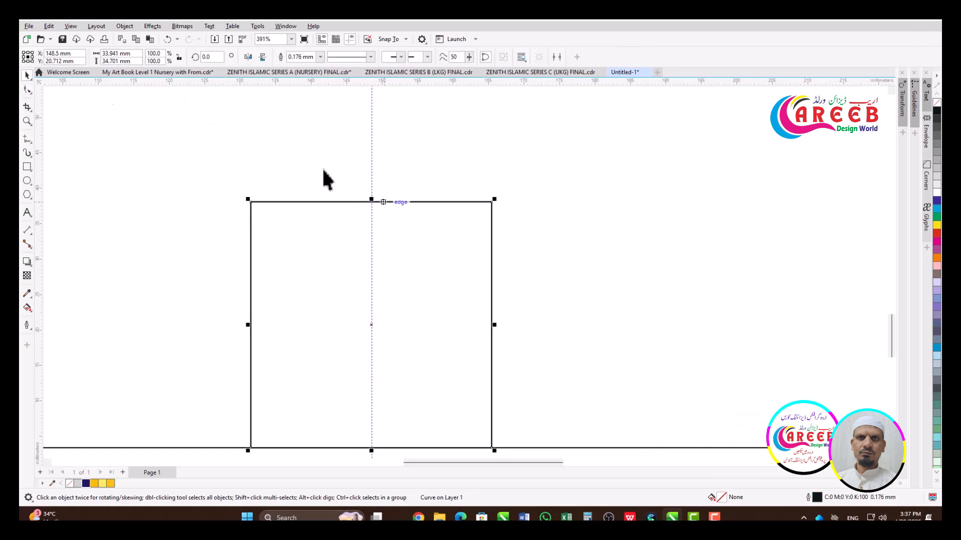
pyautogui.press('space')
pyautogui.doubleClick(372, 202)
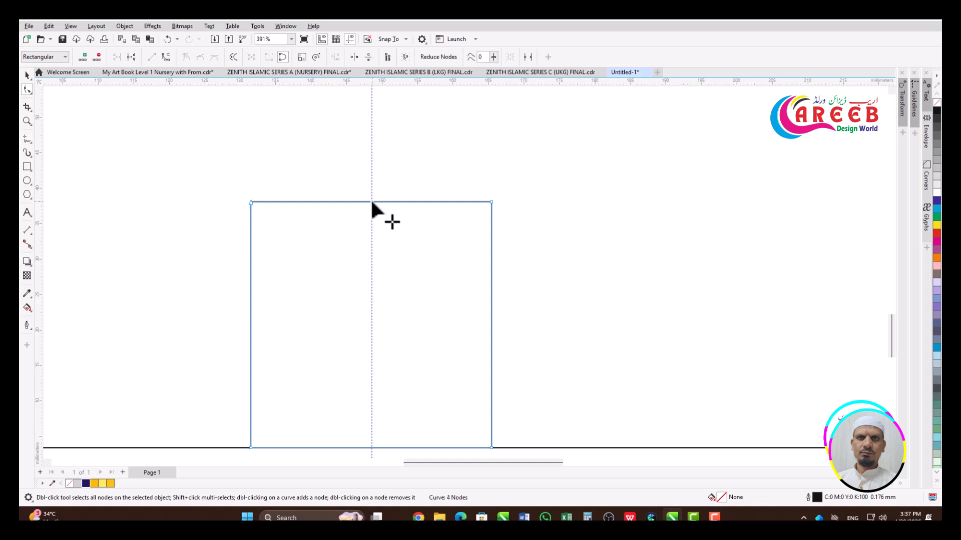
pyautogui.moveTo(372, 202); pyautogui.dragTo(372, 270)
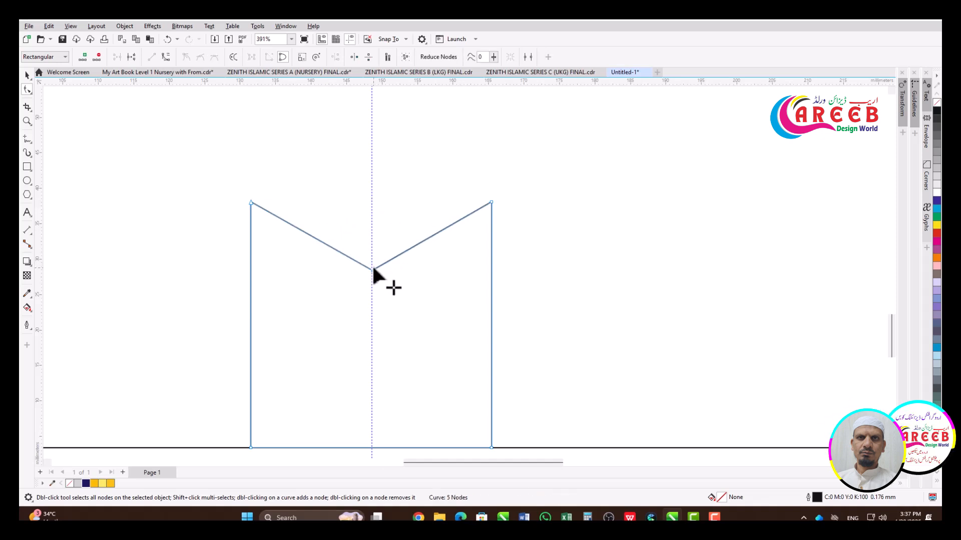
# Step: Duplicate the notched shape about 28.8 mm wide from its centre and raise the copy's middle node into a peak, about 44 mm tall overall
pyautogui.press('space')
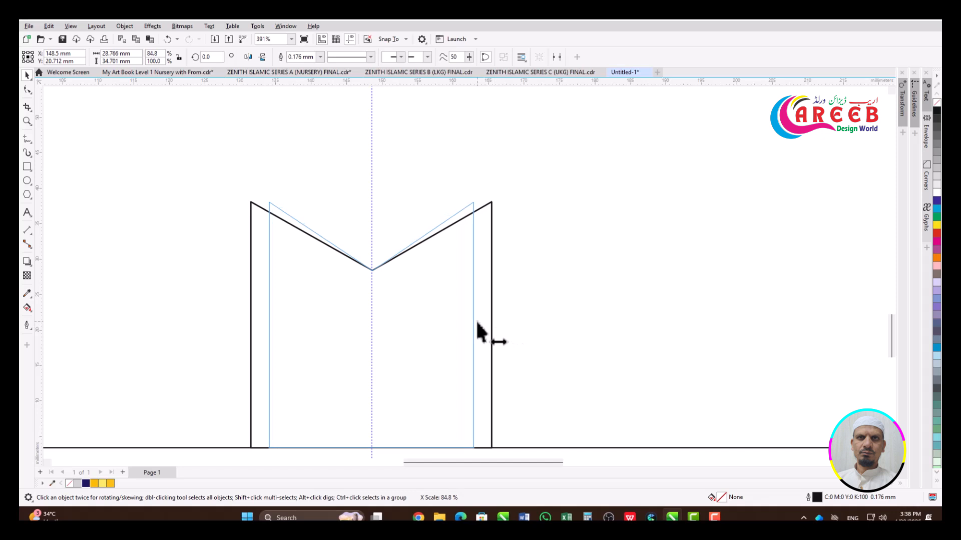
pyautogui.click(26, 92)
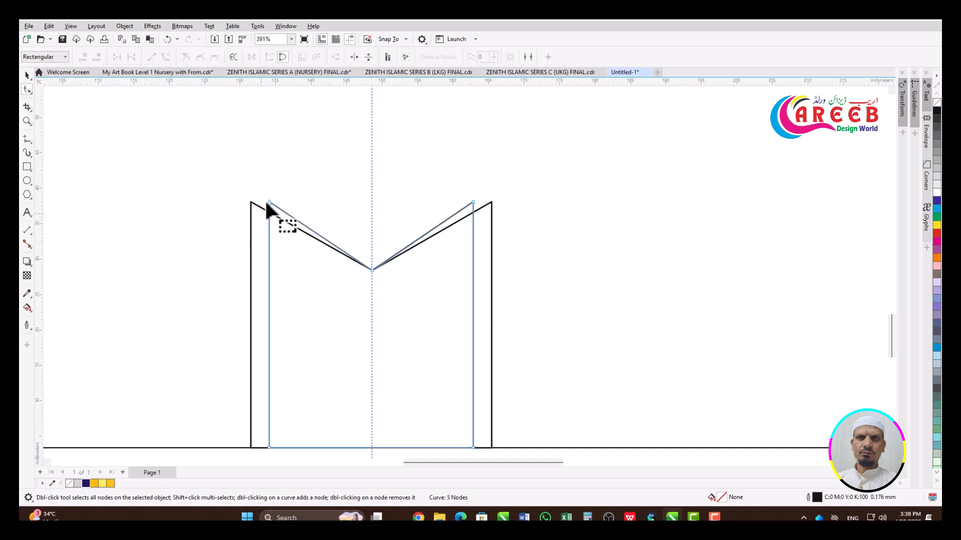
pyautogui.moveTo(372, 270); pyautogui.dragTo(371, 139)
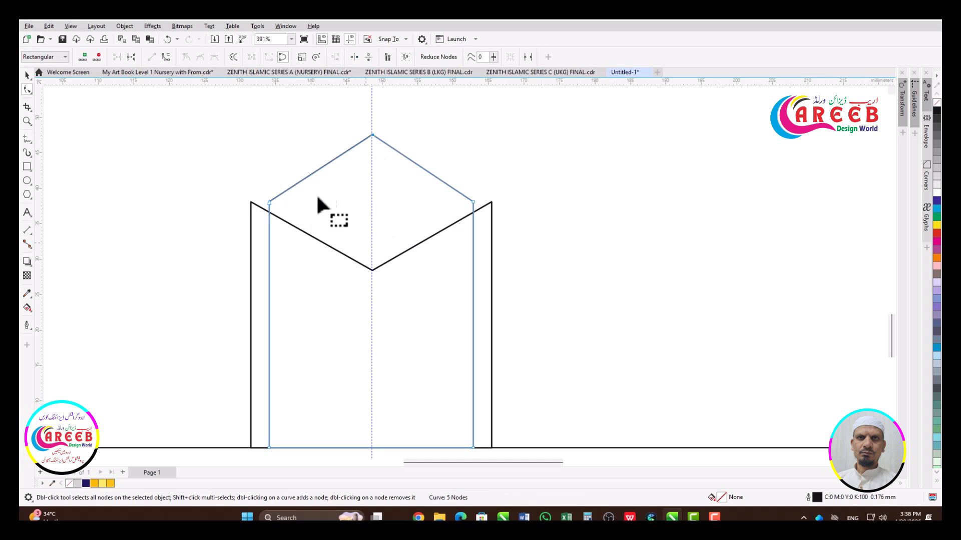
pyautogui.scroll(-3, 317, 203)
pyautogui.press('space')
pyautogui.scroll(1, 370, 244)
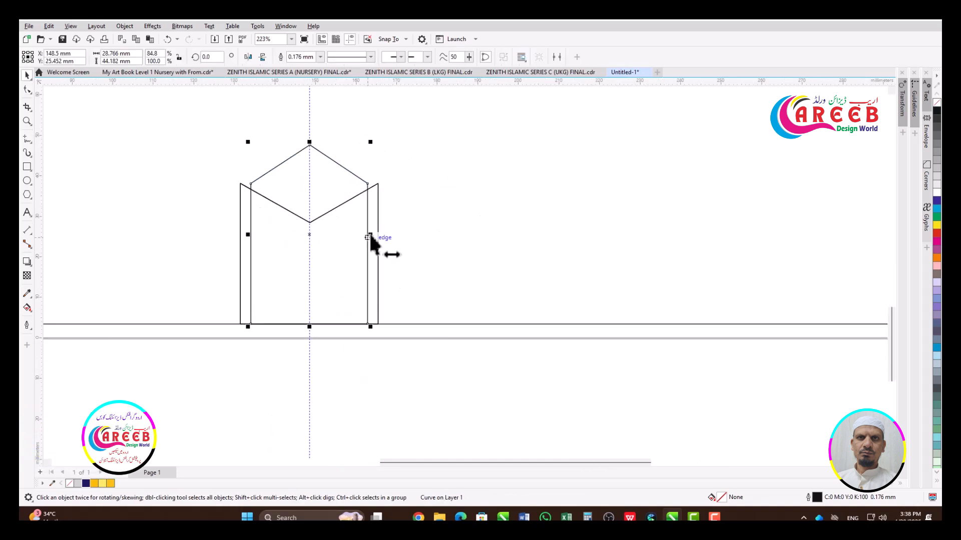
pyautogui.moveTo(371, 244); pyautogui.dragTo(367, 235)
pyautogui.hotkey('ctrl', 'z')
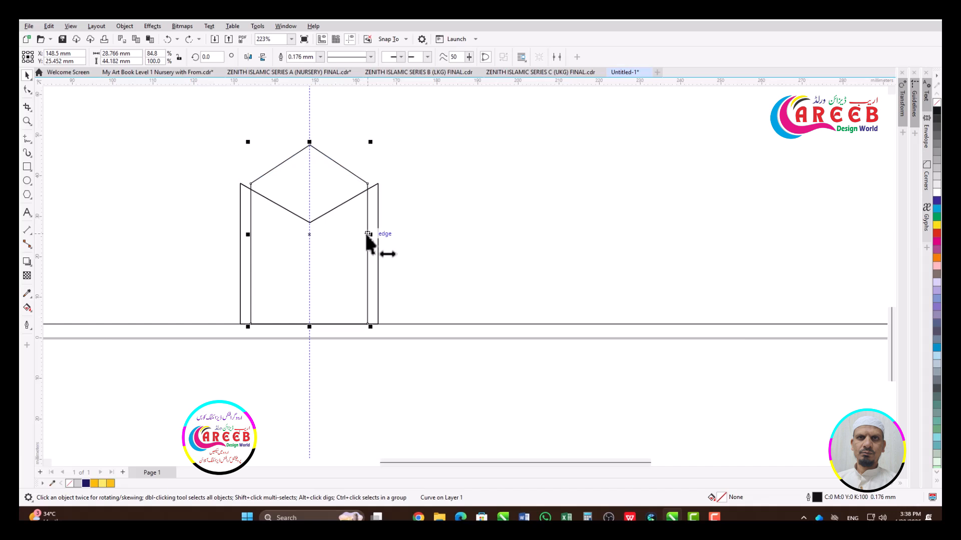
# Step: Fill the wider notched shape with the document's dark blue
pyautogui.click(403, 392)
pyautogui.click(368, 213)
pyautogui.click(86, 483)
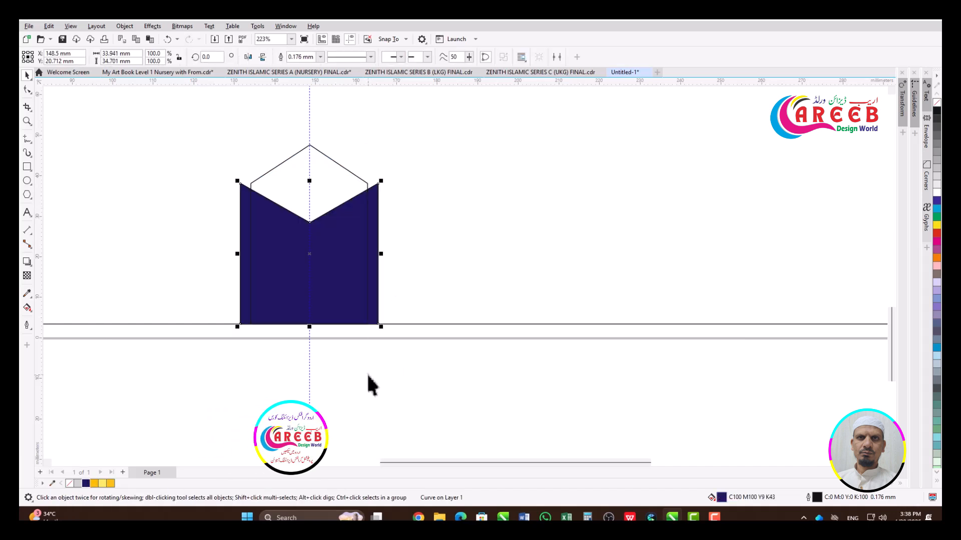
# Step: Ungroup the three gold ribbon straps above the badge
pyautogui.click(328, 175)
pyautogui.click(372, 203)
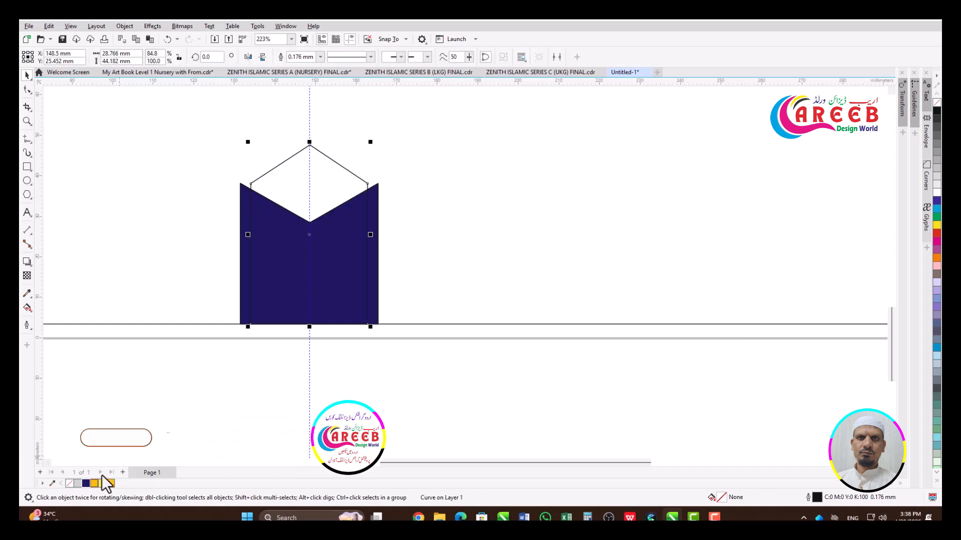
pyautogui.scroll(-3, 353, 208)
pyautogui.scroll(-1, 354, 208)
pyautogui.click(364, 112)
pyautogui.moveTo(364, 113); pyautogui.dragTo(351, 201)
pyautogui.click(392, 246)
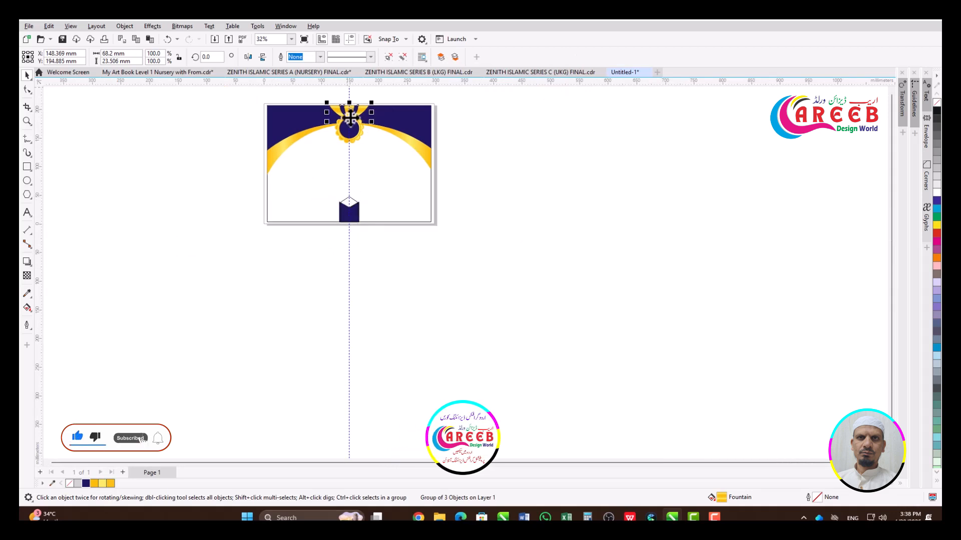
pyautogui.hotkey('ctrl', 'u')
pyautogui.click(441, 172)
# Step: Copy the gold fountain fill from the right strap onto the pointed shape at the frame's base
pyautogui.click(355, 110)
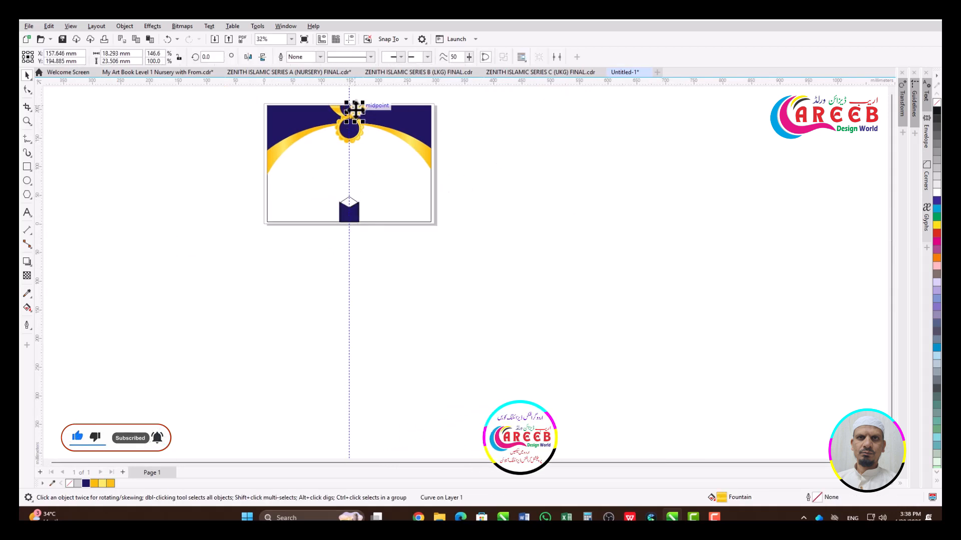
pyautogui.scroll(3, 355, 110)
pyautogui.moveTo(386, 124); pyautogui.dragTo(374, 366)
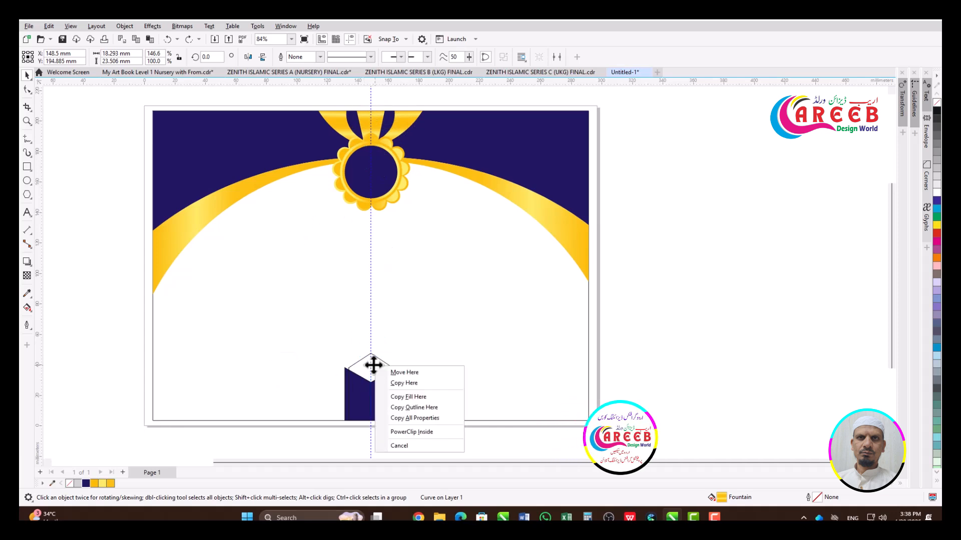
pyautogui.click(416, 396)
# Step: Make a narrower duplicate of the gold pointed shape, about 26 mm wide, scaled from its centre
pyautogui.scroll(3, 372, 260)
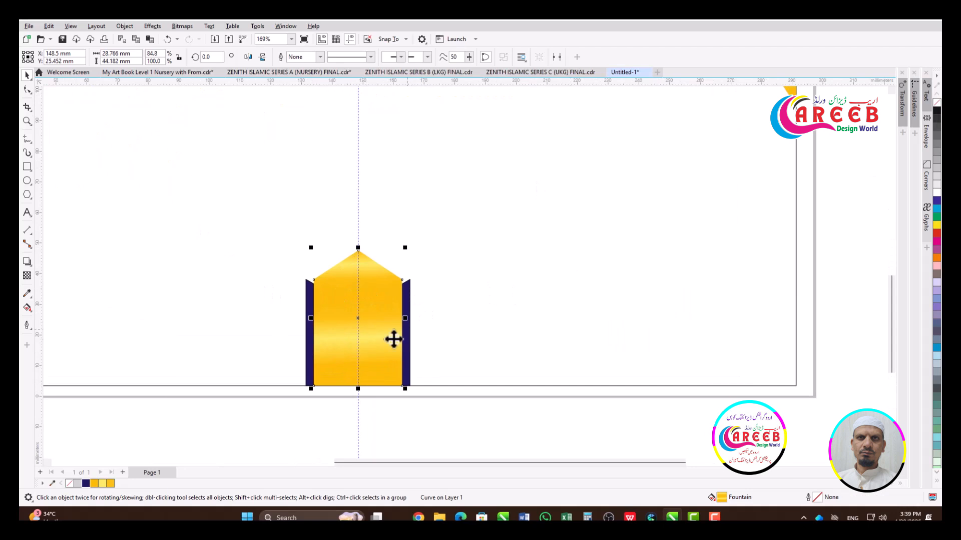
pyautogui.scroll(4, 392, 339)
pyautogui.moveTo(417, 292); pyautogui.dragTo(407, 294)
pyautogui.rightClick(408, 295)
pyautogui.scroll(-1, 382, 285)
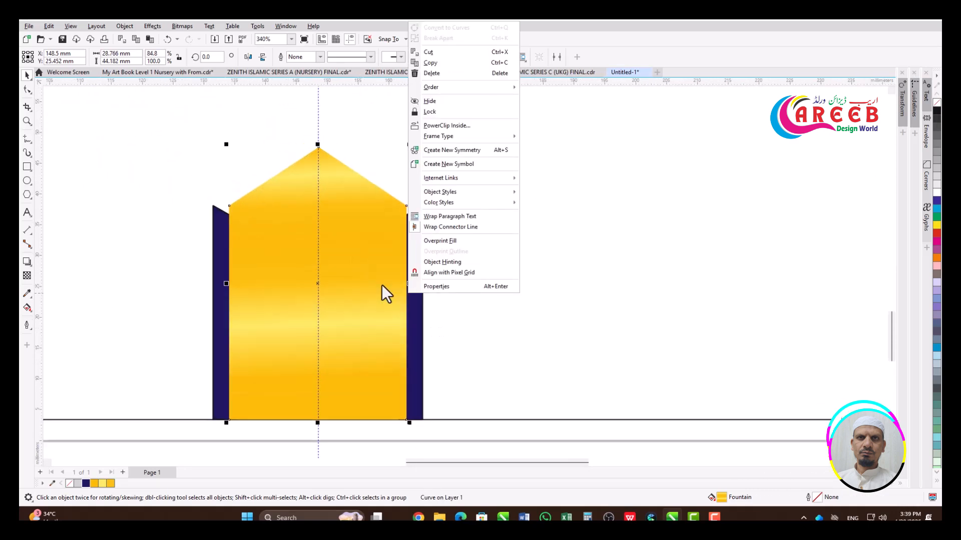
pyautogui.keyDown('shift'); pyautogui.click(415, 321); pyautogui.keyUp('shift')
# Step: Send the wider gold pointed shape behind the dark blue notched shape and bring the narrower gold copy to the front
pyautogui.scroll(-3, 358, 215)
pyautogui.click(361, 260)
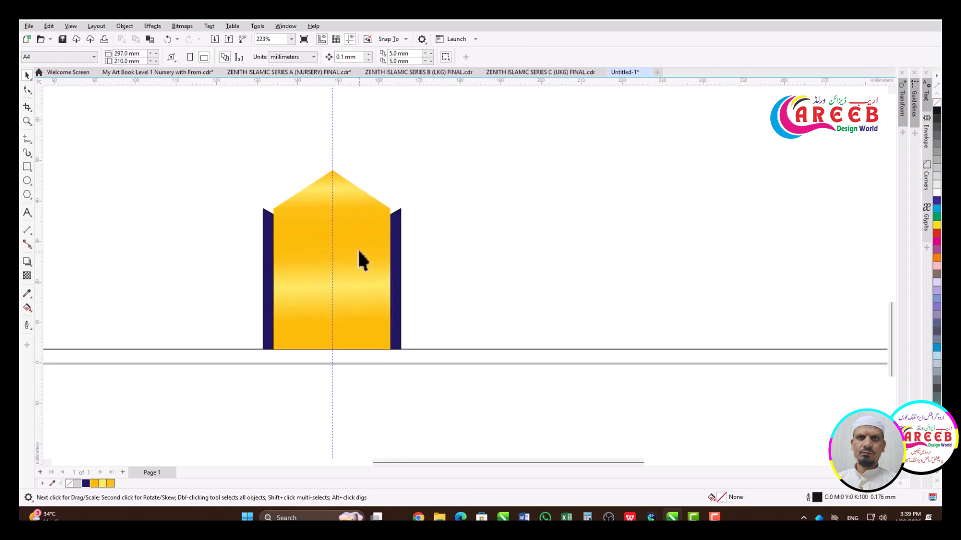
pyautogui.hotkey('shift', 'pagedown')
pyautogui.scroll(-4, 353, 187)
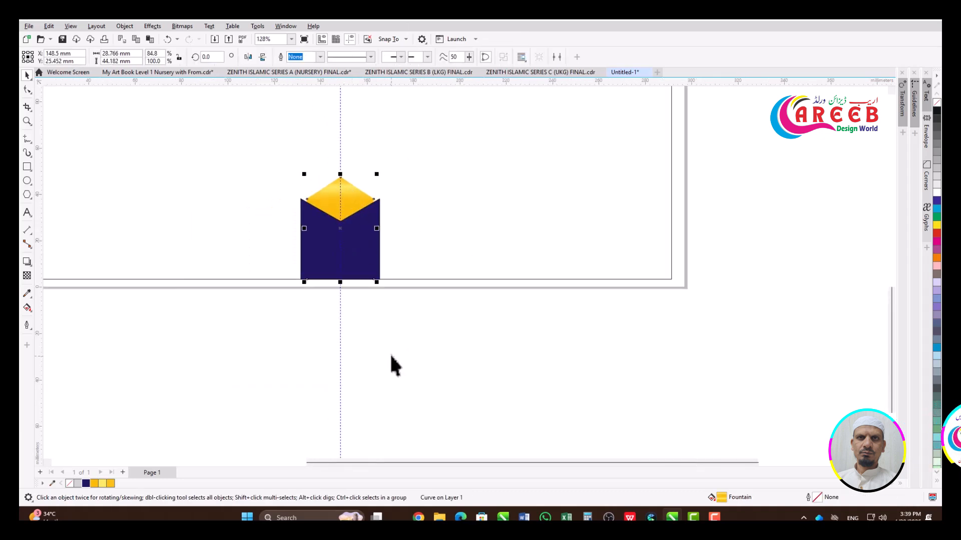
pyautogui.click(391, 357)
pyautogui.click(347, 194)
pyautogui.hotkey('shift', 'pageup')
pyautogui.click(375, 354)
pyautogui.scroll(3, 356, 205)
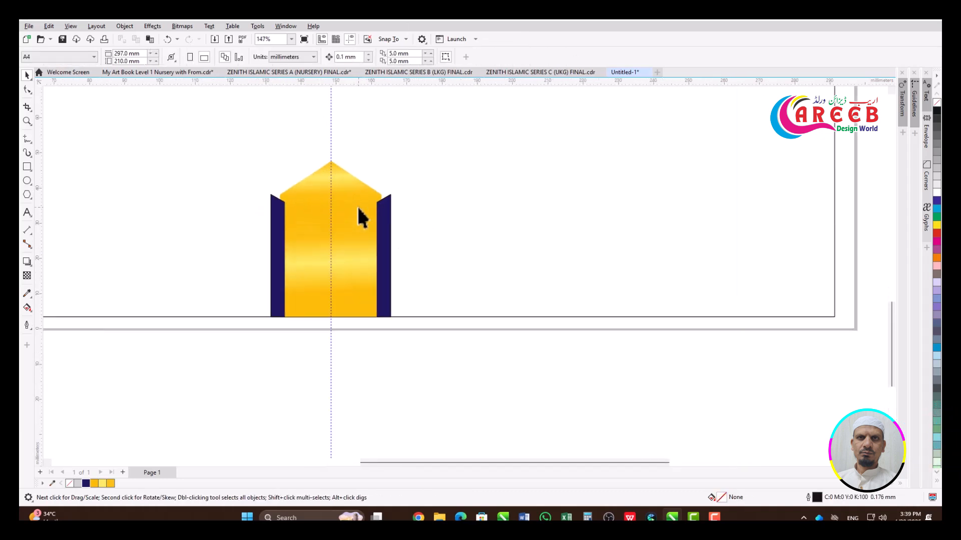
# Step: Restack the shapes so the dark blue notched shape lies behind both gold pointed shapes
pyautogui.click(356, 206)
pyautogui.scroll(2, 373, 290)
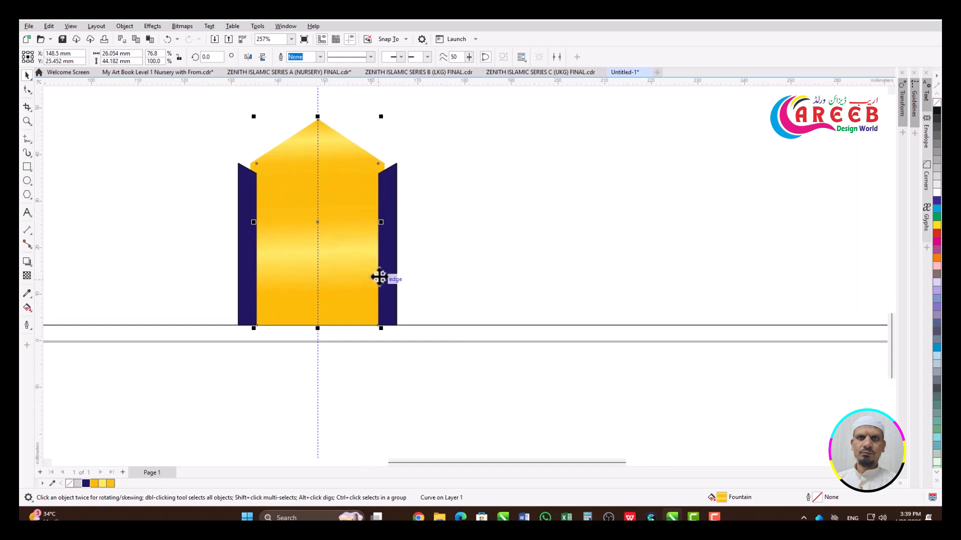
pyautogui.scroll(-2, 370, 155)
pyautogui.scroll(3, 392, 153)
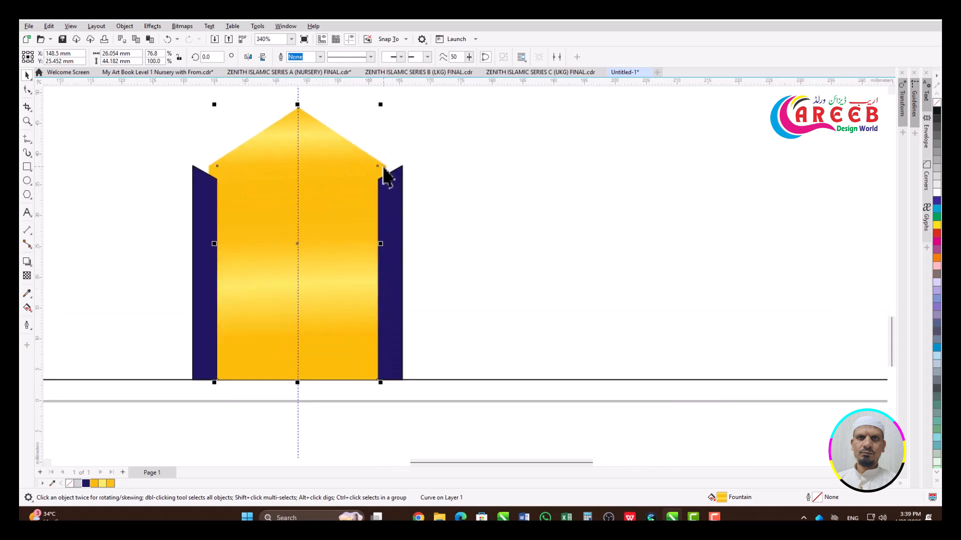
pyautogui.scroll(-4, 385, 175)
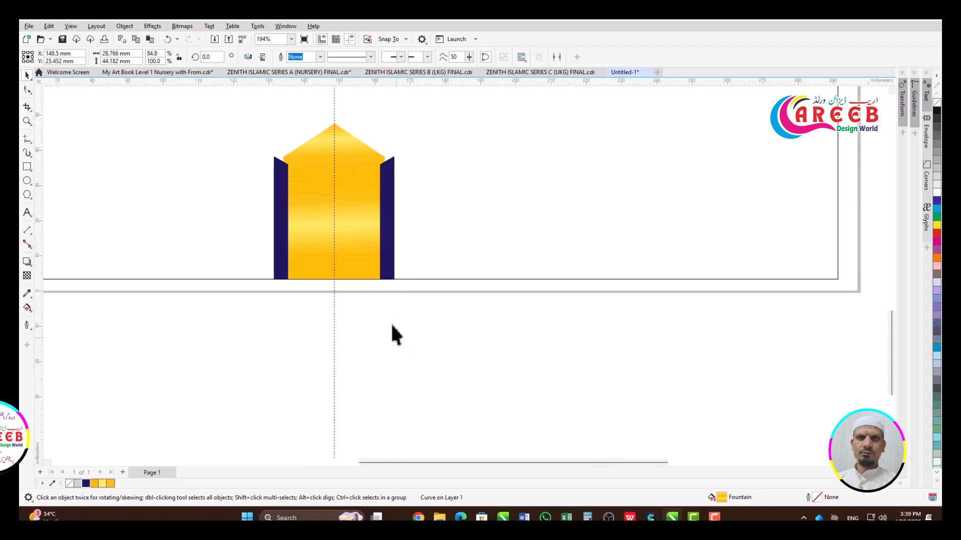
pyautogui.press('Escape')
pyautogui.scroll(7, 382, 156)
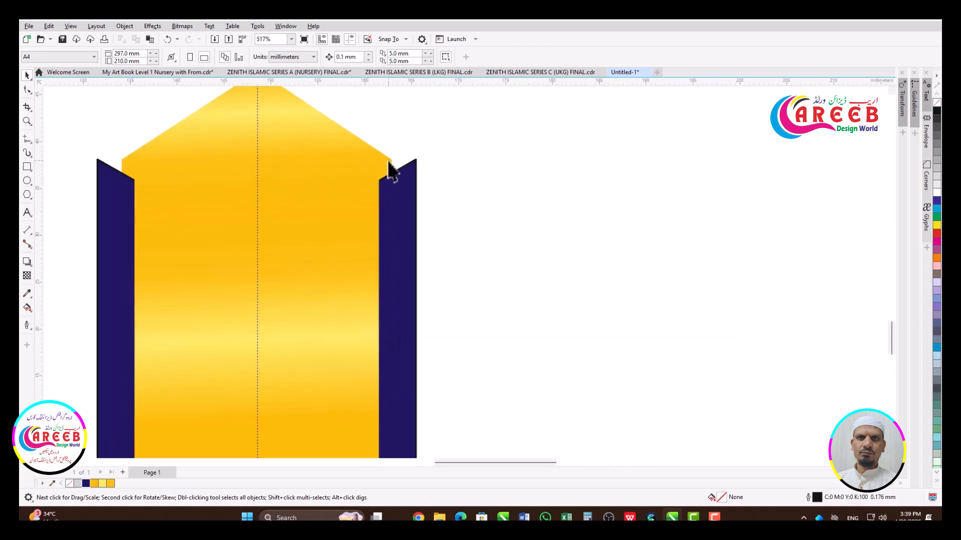
pyautogui.click(392, 163)
pyautogui.keyDown('shift'); pyautogui.click(367, 196); pyautogui.keyUp('shift')
pyautogui.scroll(-8, 370, 206)
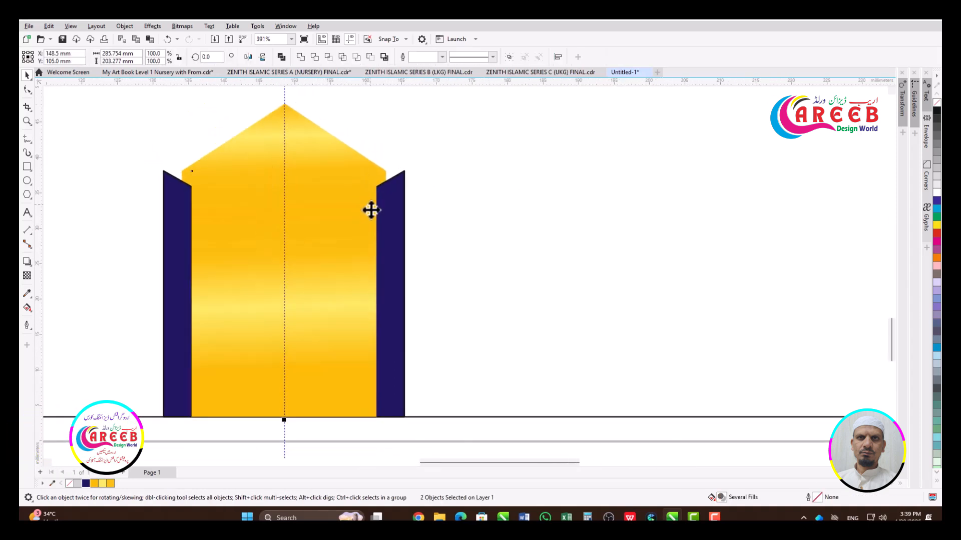
pyautogui.click(395, 365)
pyautogui.click(380, 270)
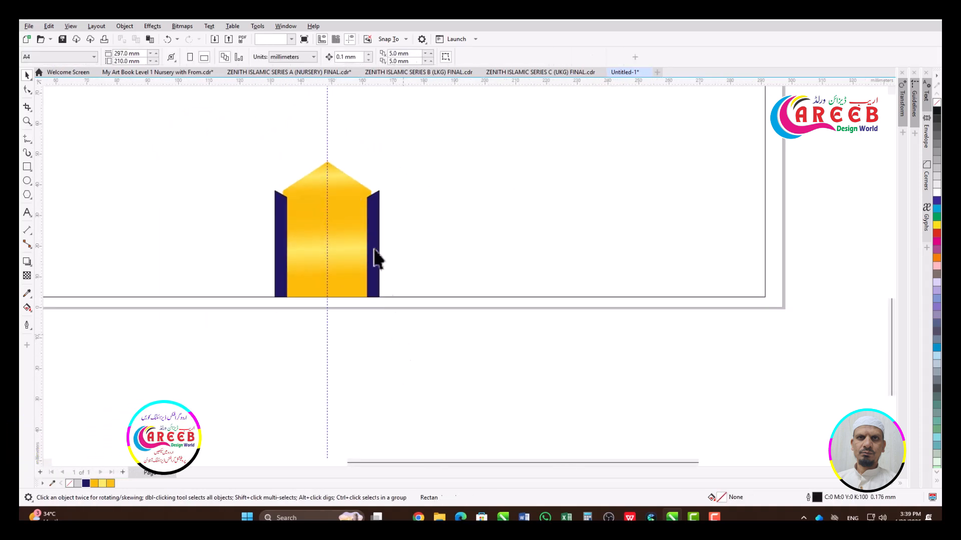
pyautogui.click(376, 222)
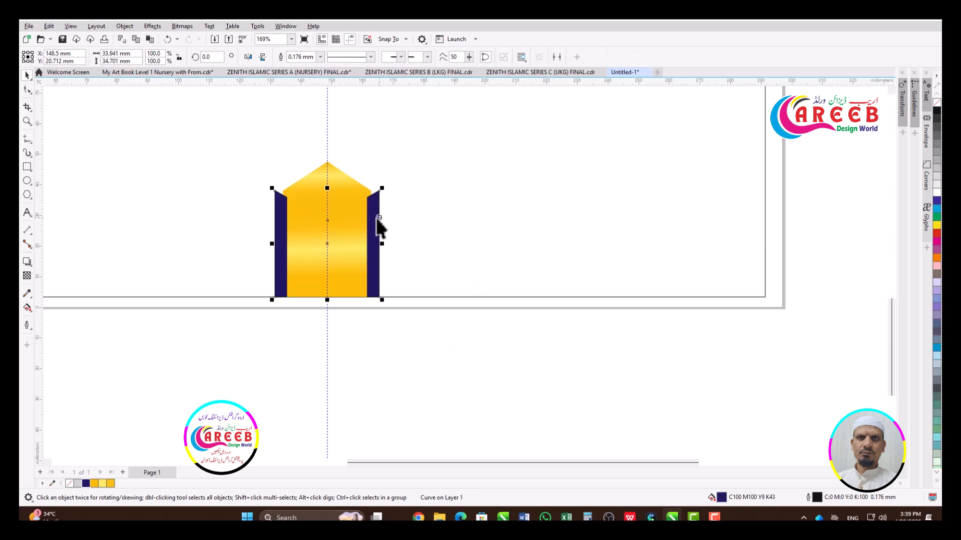
pyautogui.click(390, 320)
pyautogui.scroll(5, 357, 230)
# Step: Fill the narrower pointed shape with dark blue and remove the outline from the notched shape behind it
pyautogui.click(278, 193)
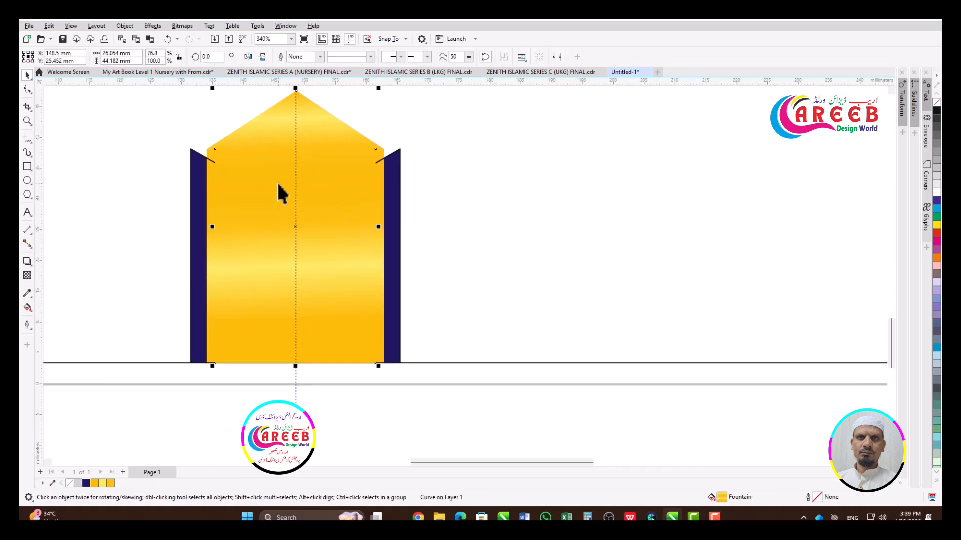
pyautogui.click(86, 484)
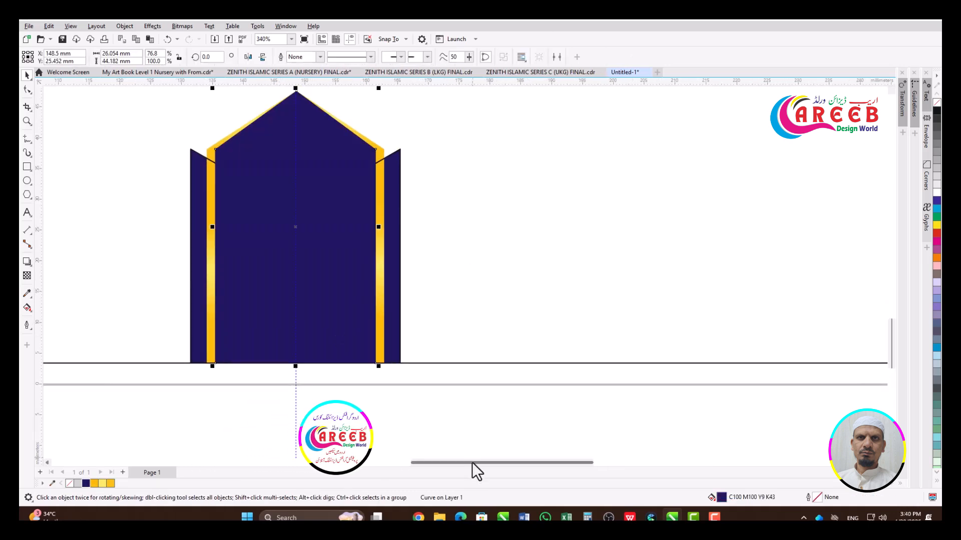
pyautogui.click(396, 177)
pyautogui.rightClick(936, 104)
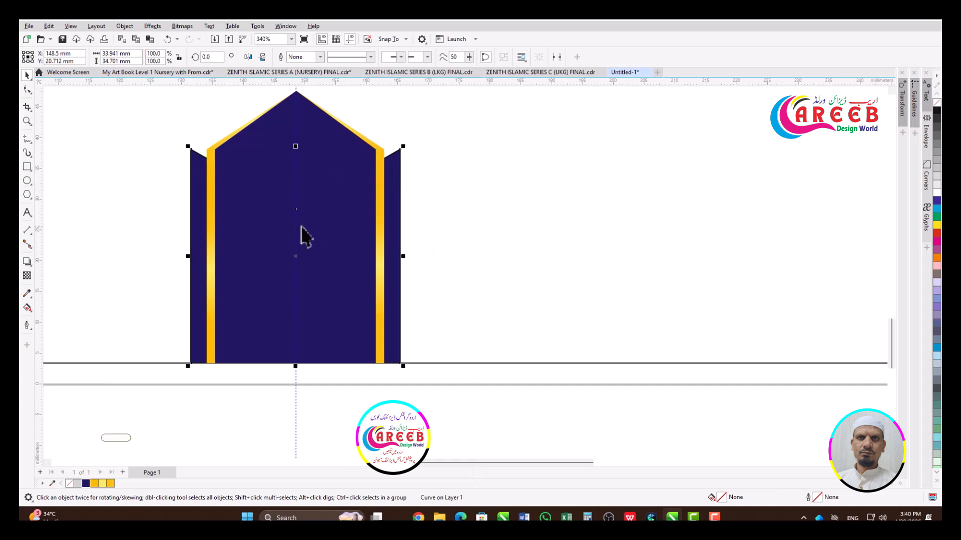
pyautogui.scroll(-4, 300, 236)
# Step: Add side nodes slightly below the shoulders of the front dark blue shape, and delete its peak and both shoulder nodes
pyautogui.click(296, 223)
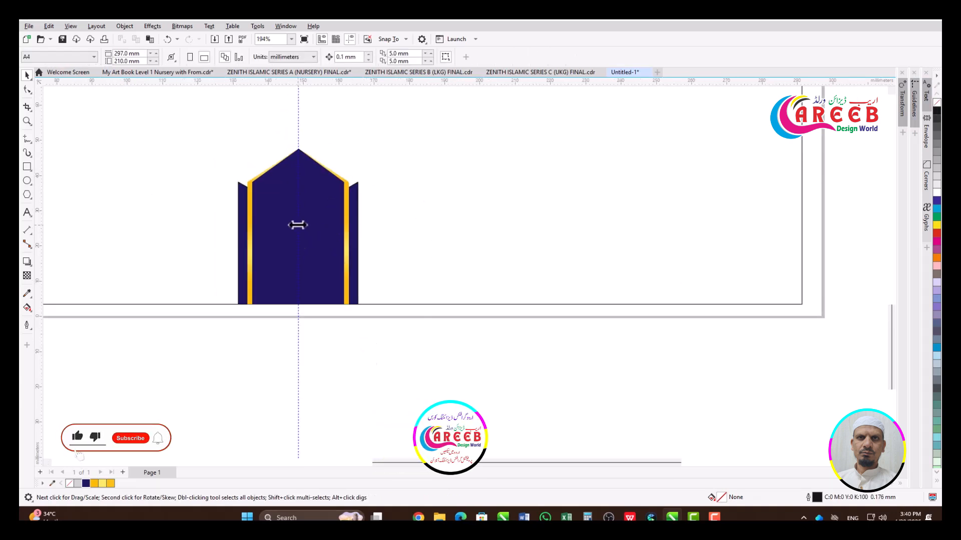
pyautogui.scroll(6, 286, 161)
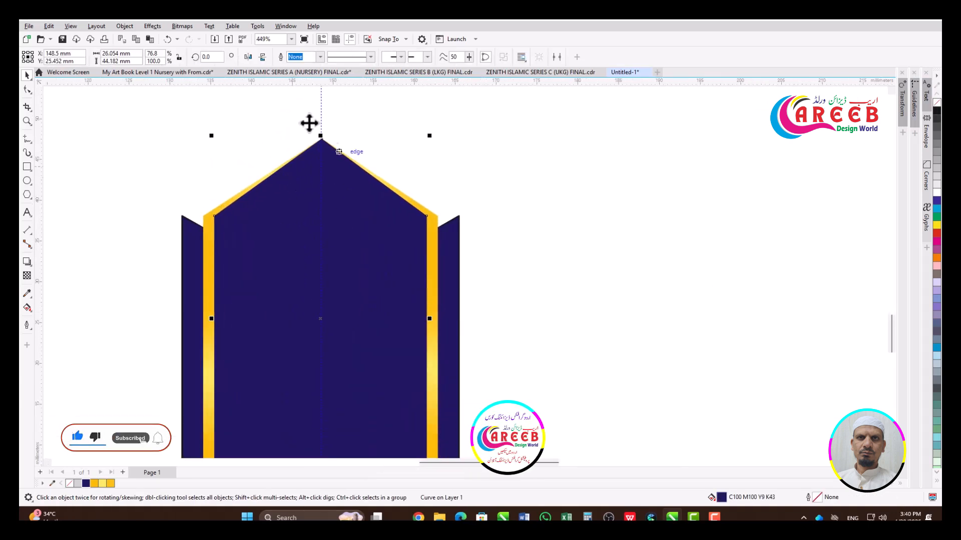
pyautogui.click(27, 89)
pyautogui.doubleClick(215, 233)
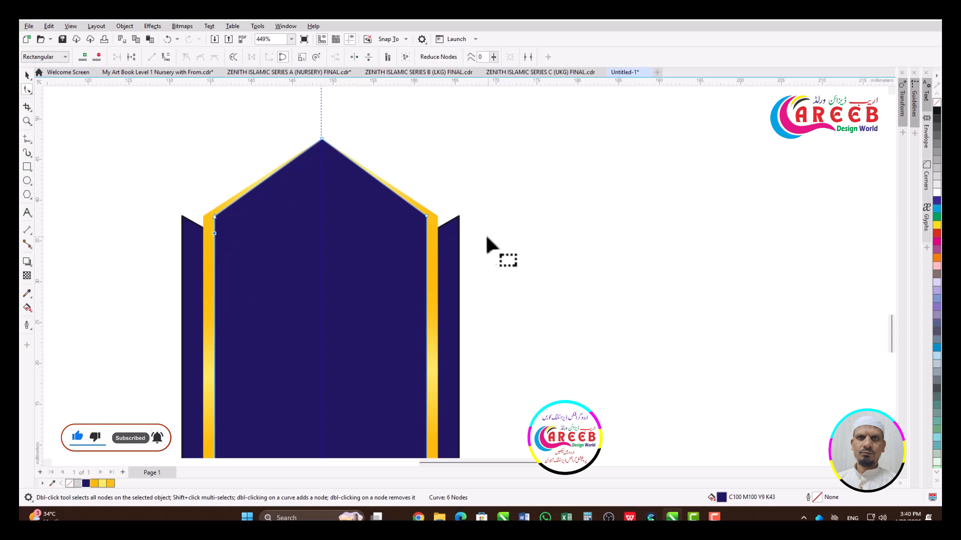
pyautogui.doubleClick(427, 233)
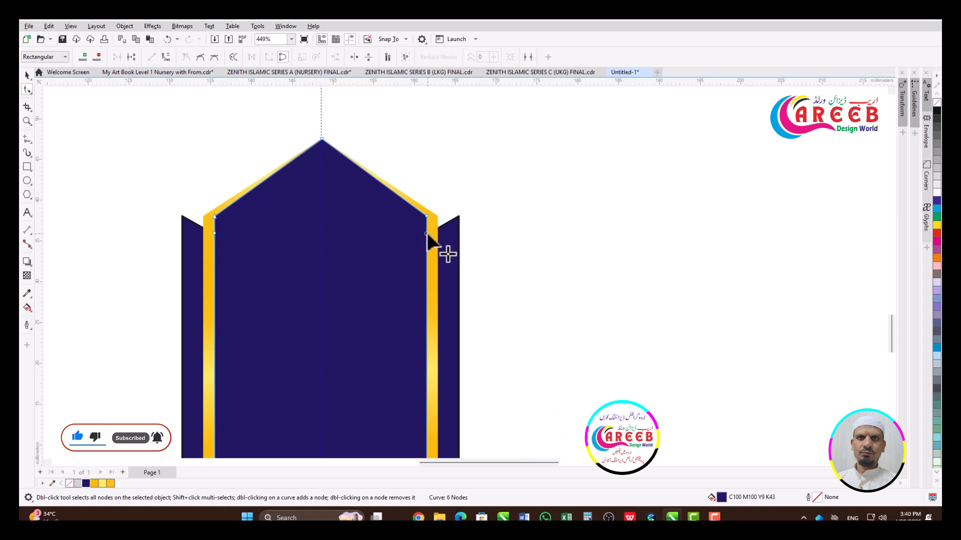
pyautogui.doubleClick(426, 216)
pyautogui.doubleClick(321, 139)
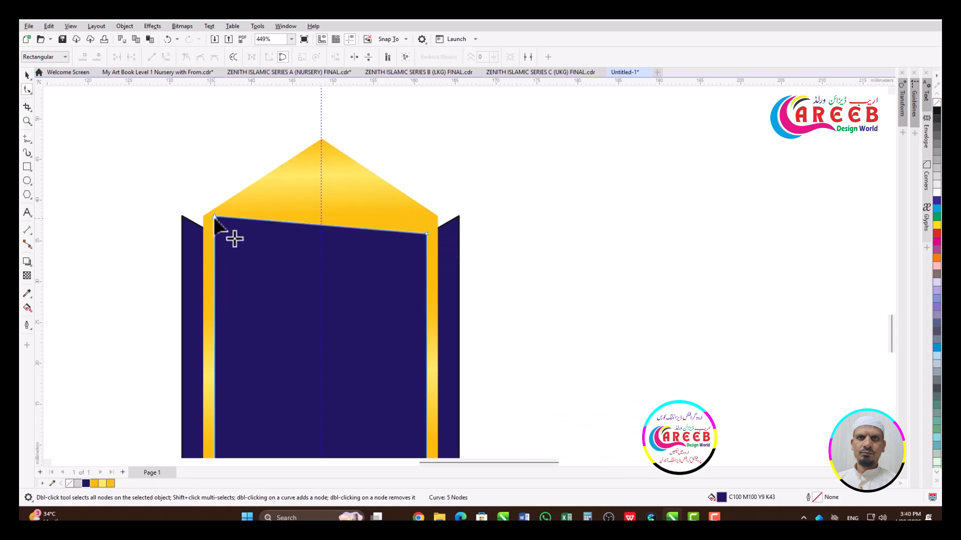
pyautogui.doubleClick(215, 217)
# Step: Add a node midway along the dark blue shape's top edge and pull it down to form a V-shaped notch
pyautogui.doubleClick(322, 234)
pyautogui.moveTo(322, 234); pyautogui.dragTo(329, 282)
pyautogui.scroll(-2, 333, 270)
pyautogui.scroll(-3, 357, 268)
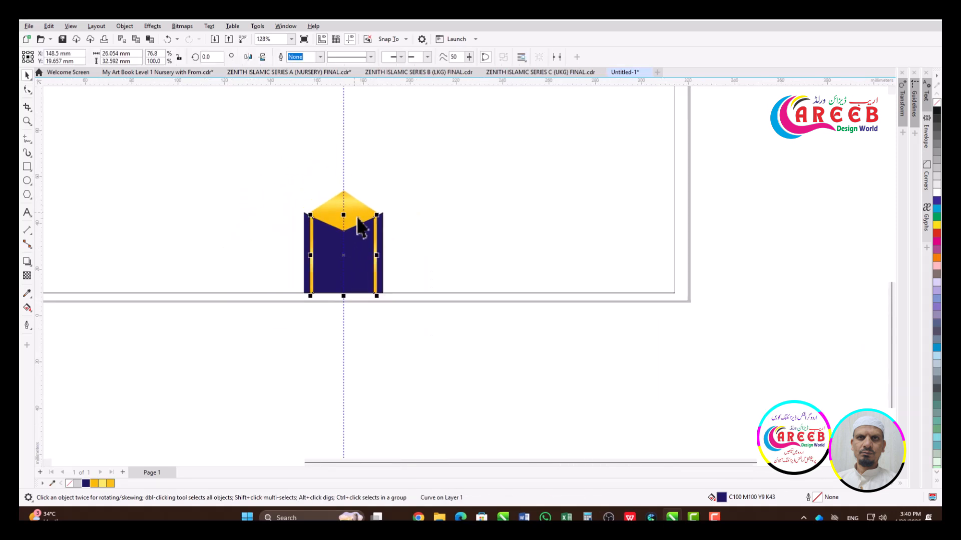
pyautogui.press('space')
# Step: Group the four shapes of the base ornament into one object
pyautogui.scroll(2, 362, 252)
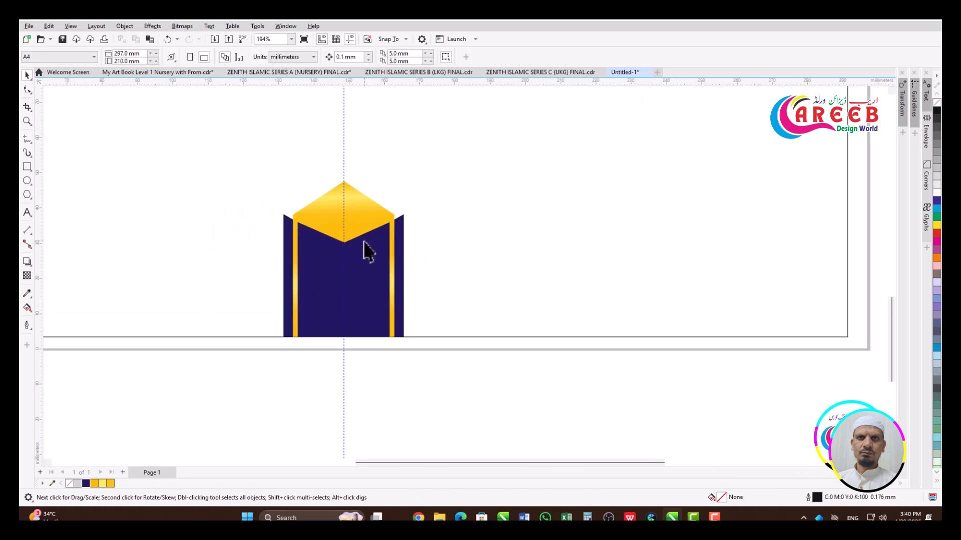
pyautogui.click(364, 243)
pyautogui.keyDown('shift'); pyautogui.click(400, 230); pyautogui.keyUp('shift')
pyautogui.click(323, 355)
pyautogui.scroll(-2, 274, 343)
pyautogui.moveTo(249, 374); pyautogui.dragTo(390, 250)
pyautogui.hotkey('ctrl', 'g')
pyautogui.scroll(-1, 358, 344)
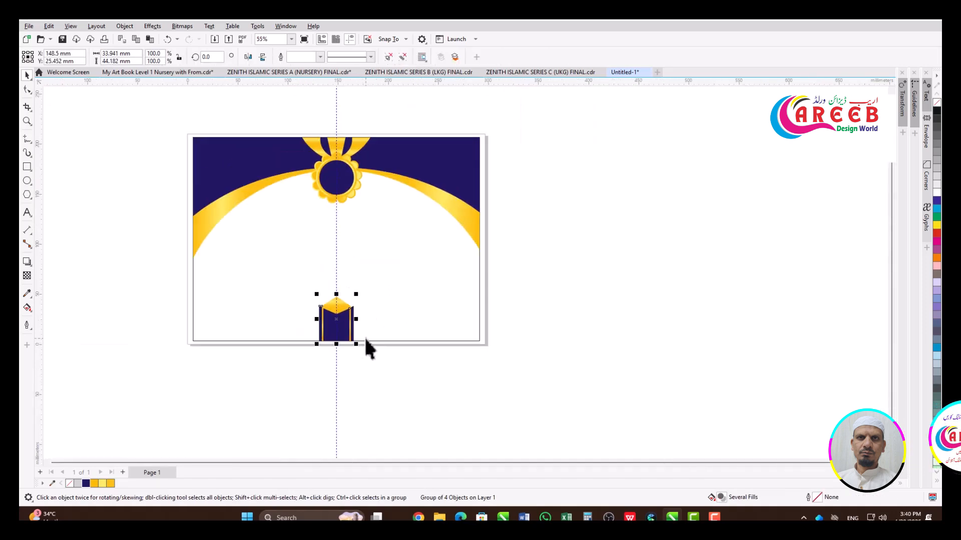
pyautogui.click(430, 314)
pyautogui.click(533, 279)
# Step: Draw a rectangle about 110 by 15 mm below the badge and centre it horizontally on the guideline
pyautogui.scroll(1, 358, 220)
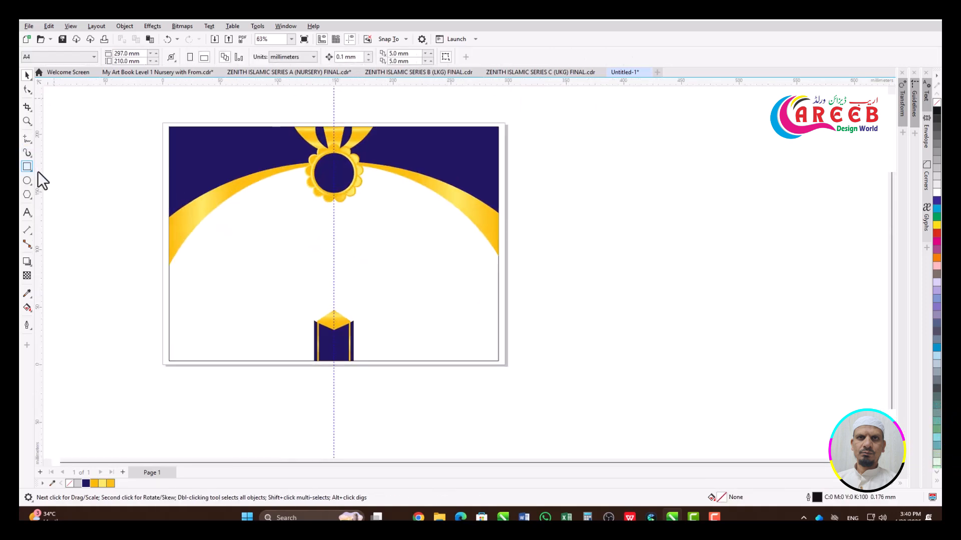
pyautogui.click(28, 167)
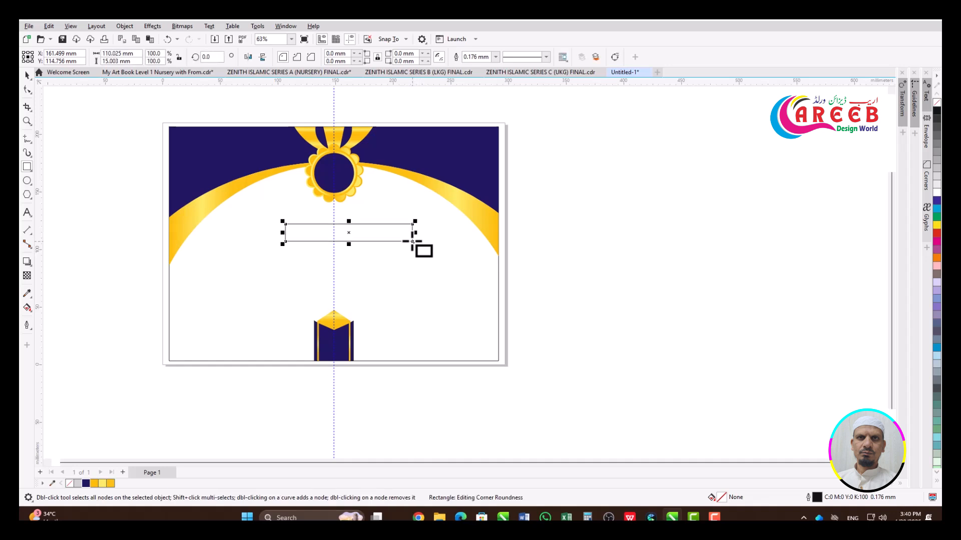
pyautogui.press('c')
pyautogui.scroll(2, 377, 238)
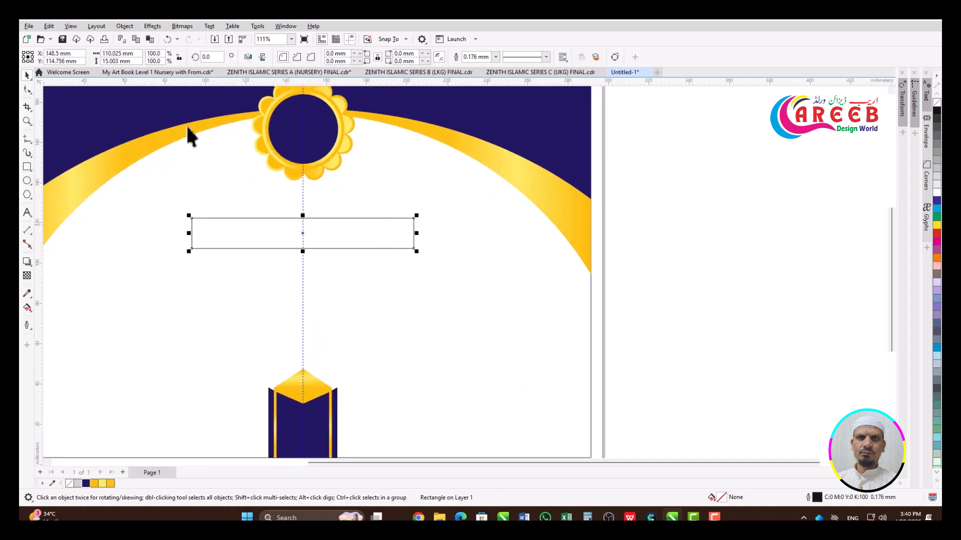
# Step: Copy the gold gradient fill from the central ribbon strap onto the rectangle and remove the rectangle's outline
pyautogui.scroll(-2, 317, 246)
pyautogui.click(319, 335)
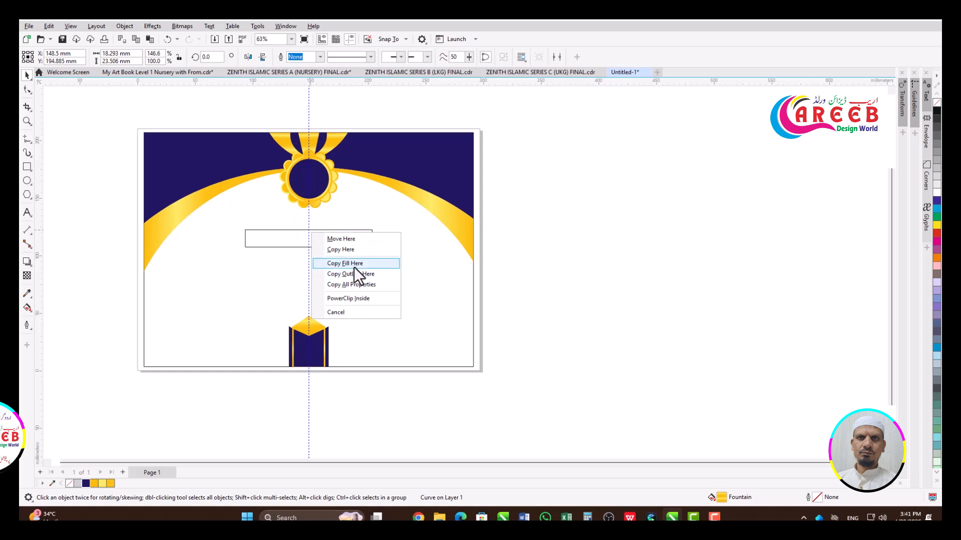
pyautogui.click(353, 267)
pyautogui.click(296, 232)
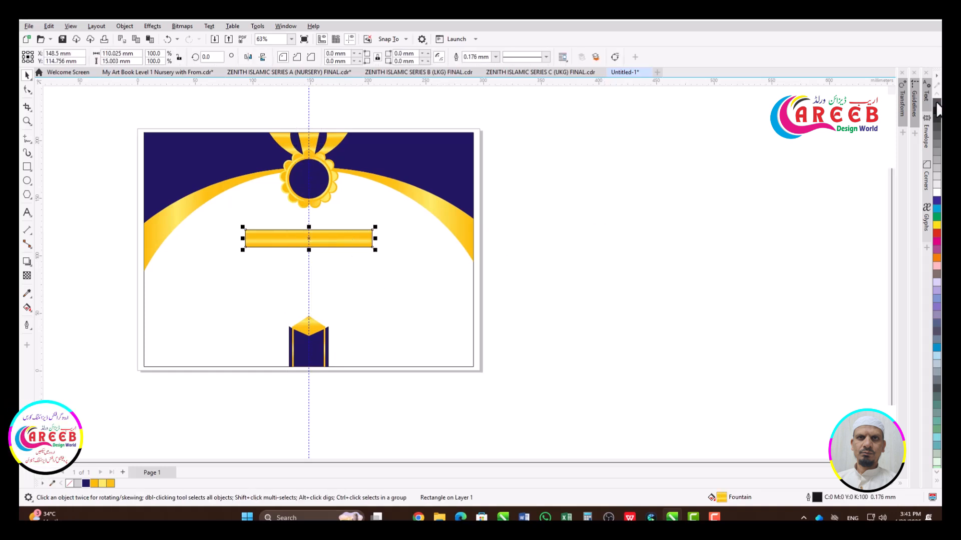
# Step: Round all four corners of the gold bar to a radius of about 3.4 mm
pyautogui.click(28, 90)
pyautogui.scroll(4, 246, 233)
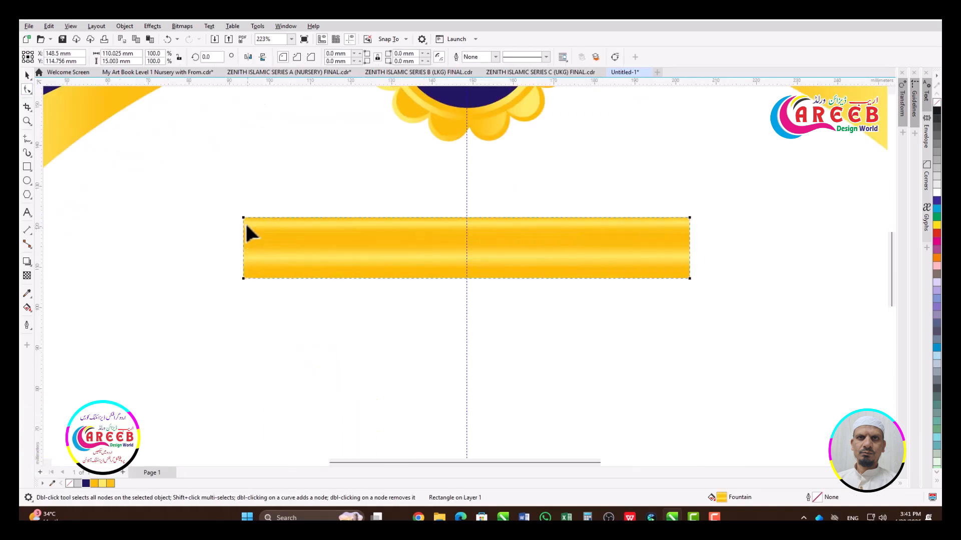
pyautogui.moveTo(250, 220); pyautogui.dragTo(257, 221)
pyautogui.scroll(-4, 230, 208)
pyautogui.press('space')
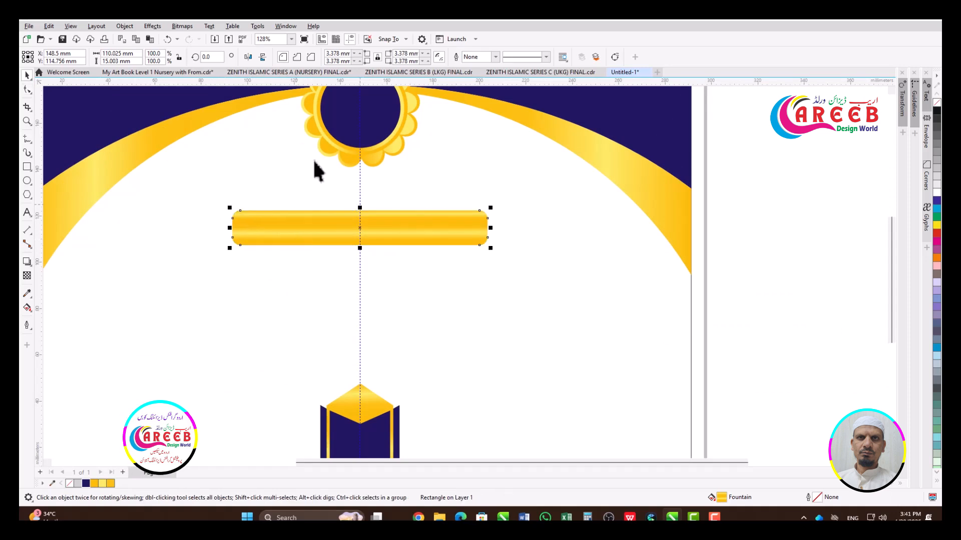
# Step: Delete the vertical centre guideline and nudge the gold bar down slightly to Y 112.956 mm
pyautogui.scroll(-3, 313, 161)
pyautogui.scroll(-3, 349, 187)
pyautogui.click(346, 224)
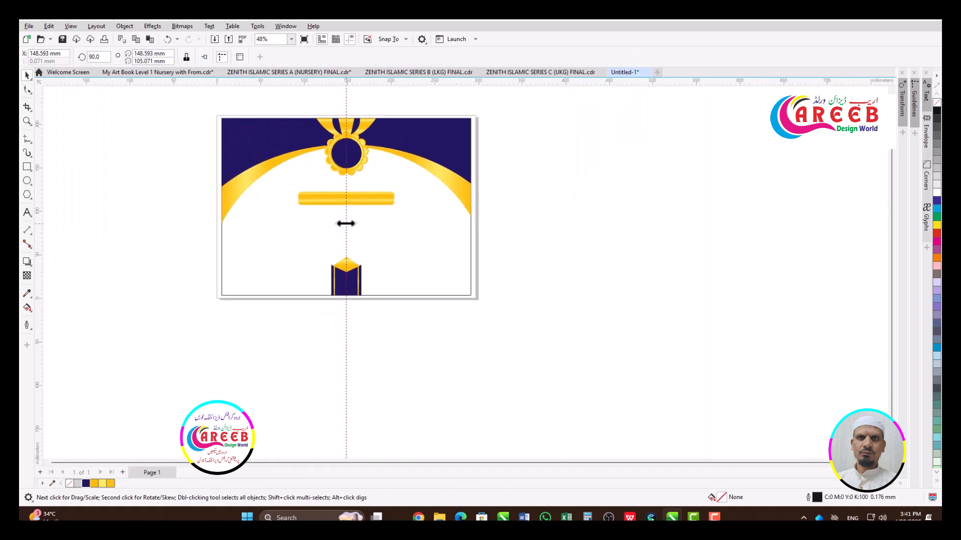
pyautogui.press('Delete')
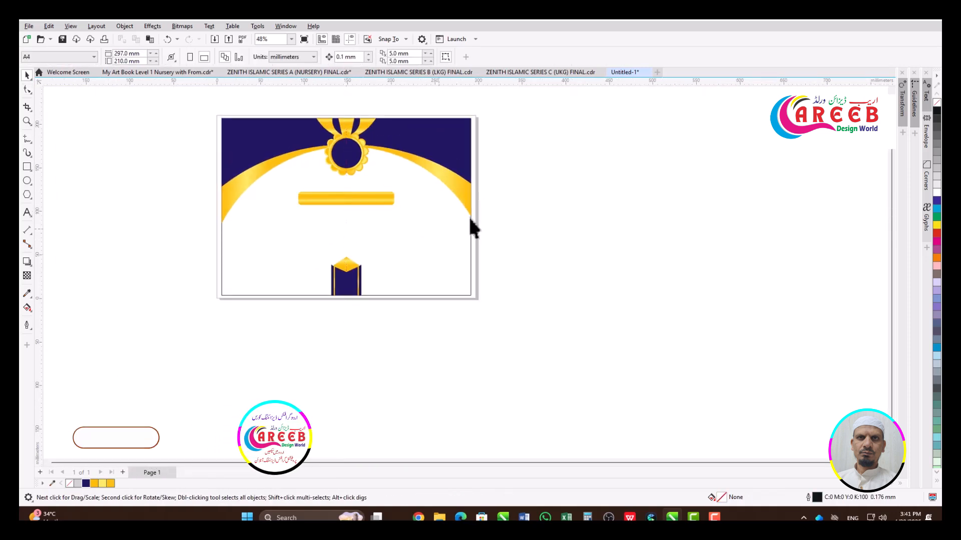
pyautogui.click(359, 197)
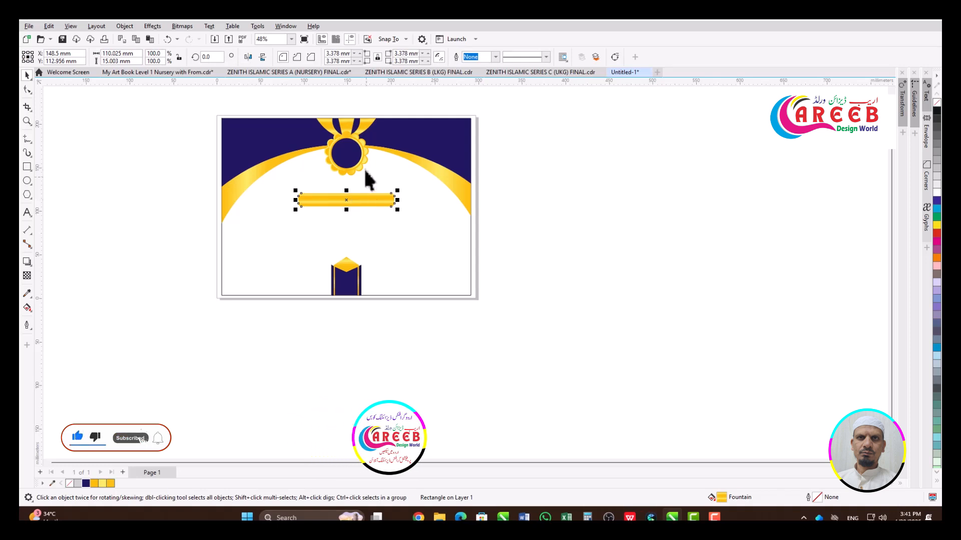
pyautogui.click(512, 195)
# Step: Fill the large page frame rectangle with white and set its outline to 30% black
pyautogui.click(291, 271)
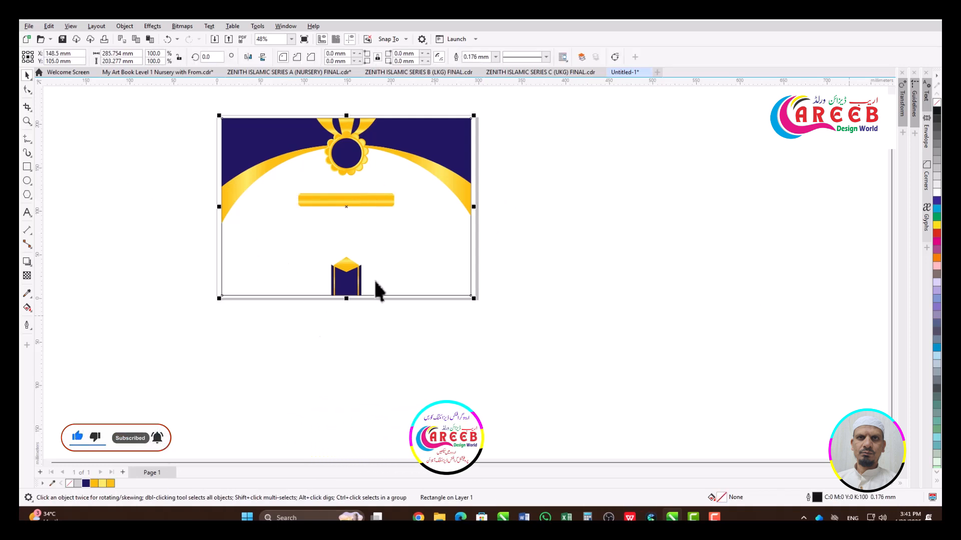
pyautogui.click(937, 196)
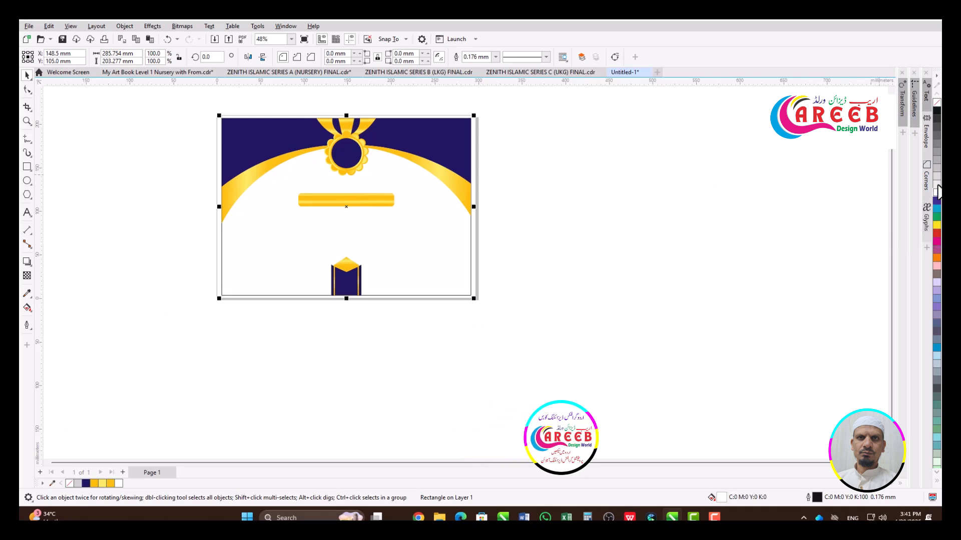
pyautogui.rightClick(938, 172)
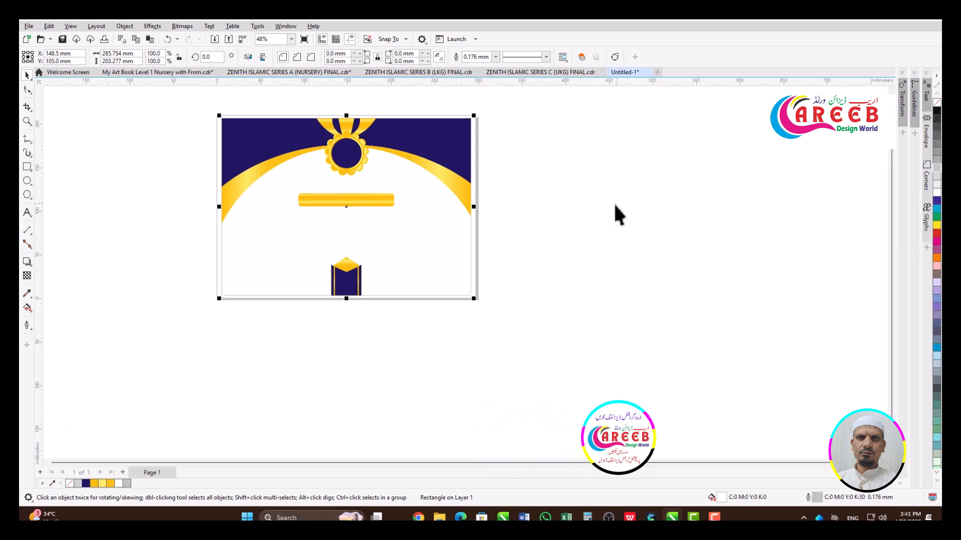
# Step: Add the two-line, centre-aligned artistic text "CERTIFICATE OF ACHIVEMENT" in 24 pt Arial above the gold bar
pyautogui.click(27, 212)
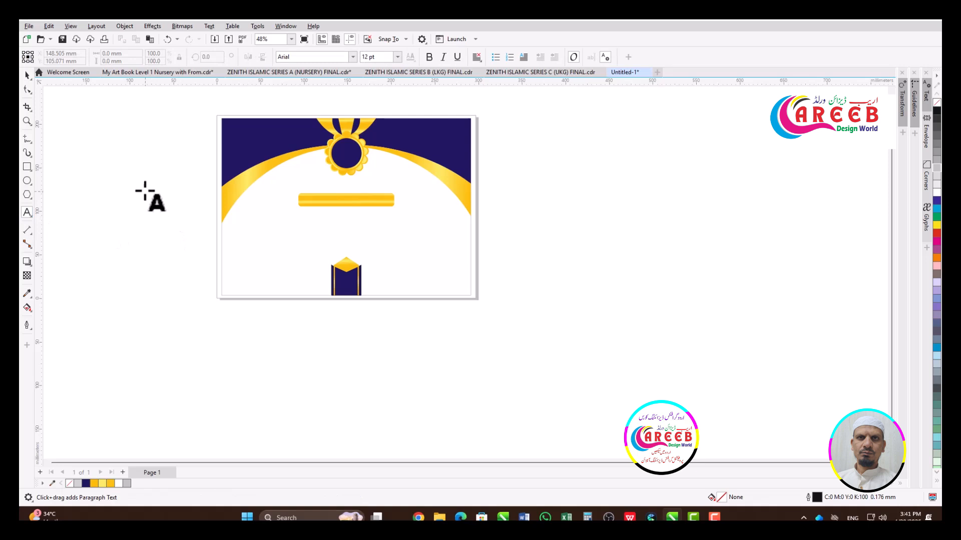
pyautogui.click(307, 187)
pyautogui.scroll(2, 307, 186)
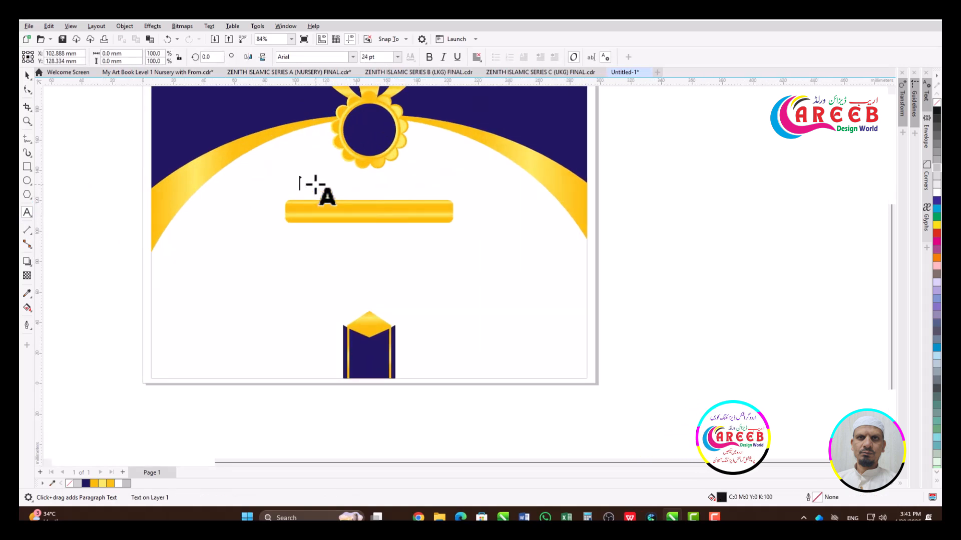
pyautogui.write('CHIVEMENT')
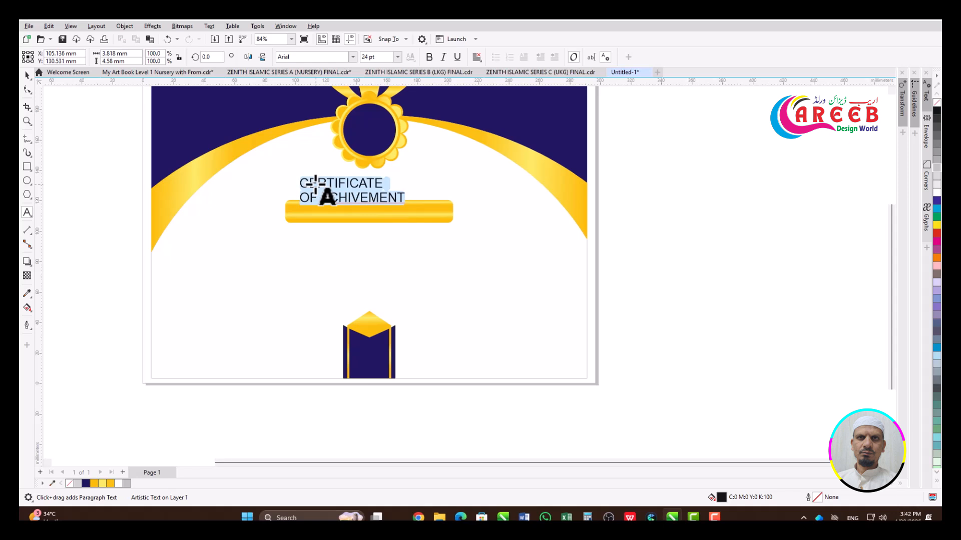
pyautogui.hotkey('ctrl', 'space')
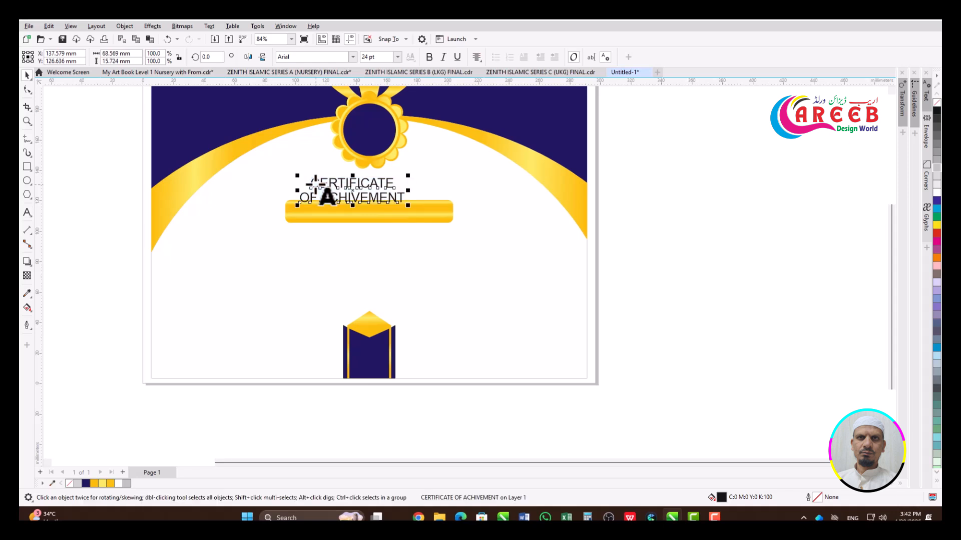
# Step: Align the heading text horizontally with the centre of the gold bar
pyautogui.keyDown('shift'); pyautogui.click(419, 209); pyautogui.keyUp('shift')
pyautogui.press('c')
pyautogui.click(769, 236)
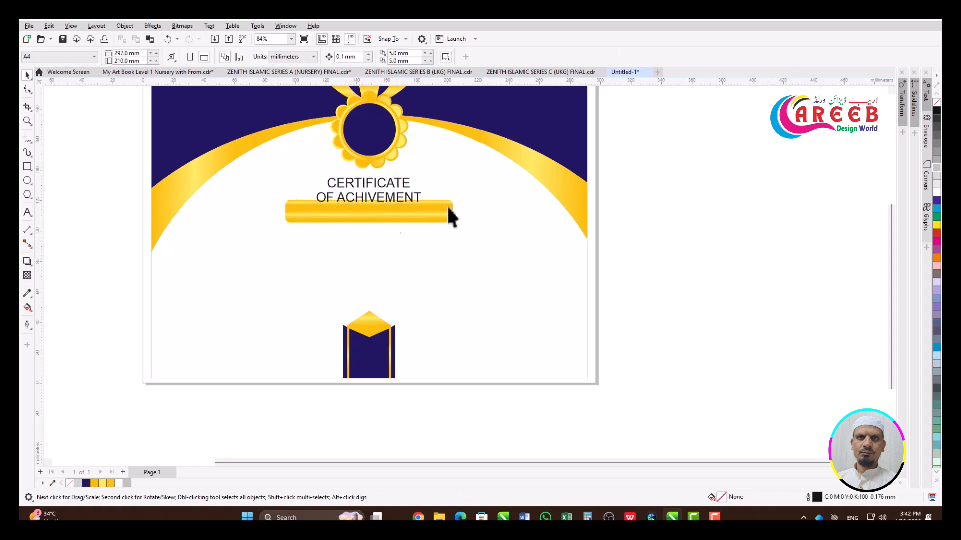
pyautogui.click(399, 209)
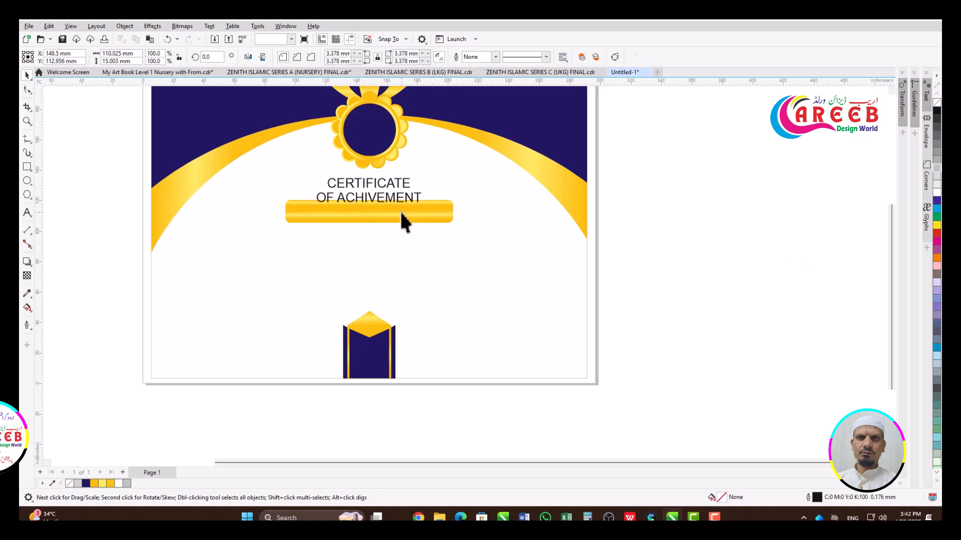
# Step: Set the font of the whole heading to Arial Rounded MT Bold
pyautogui.doubleClick(391, 179)
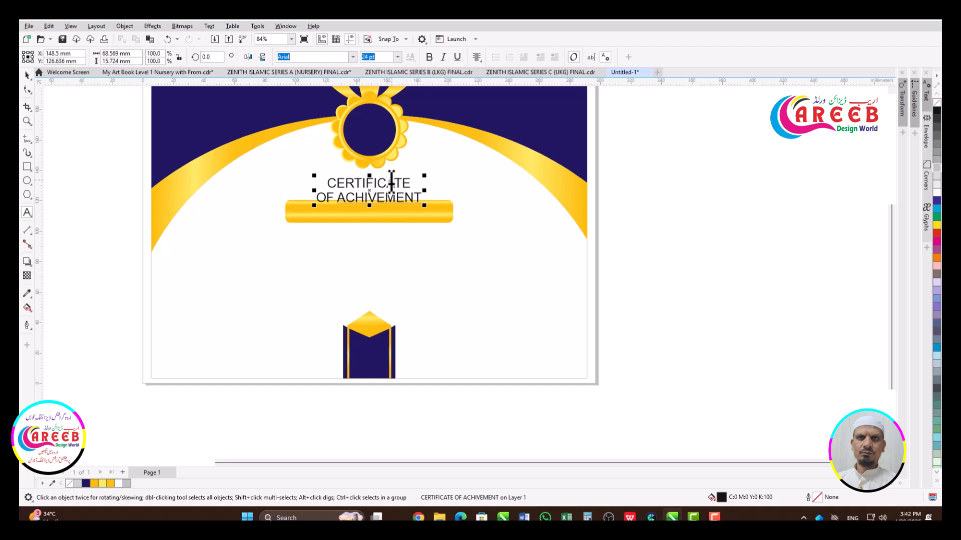
pyautogui.hotkey('ctrl', 'a')
pyautogui.click(353, 56)
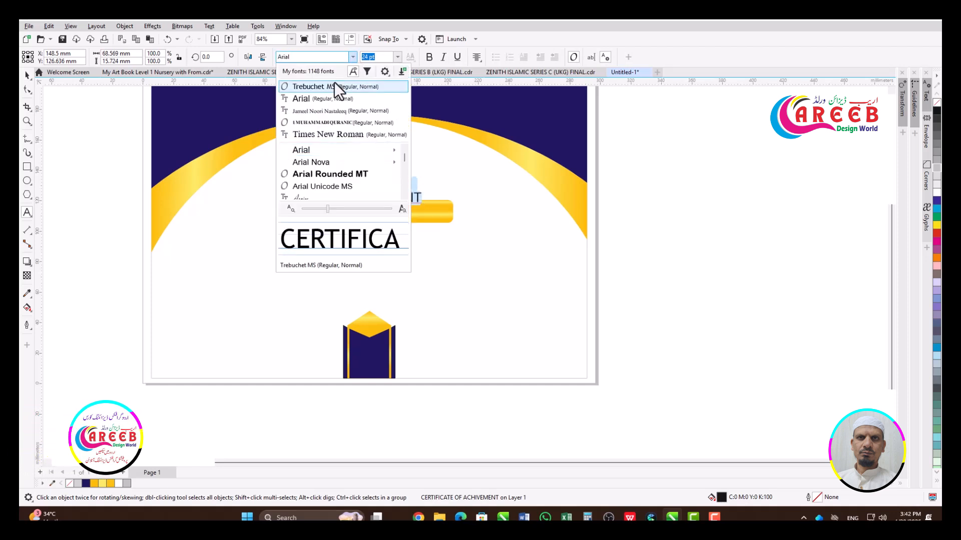
pyautogui.click(335, 174)
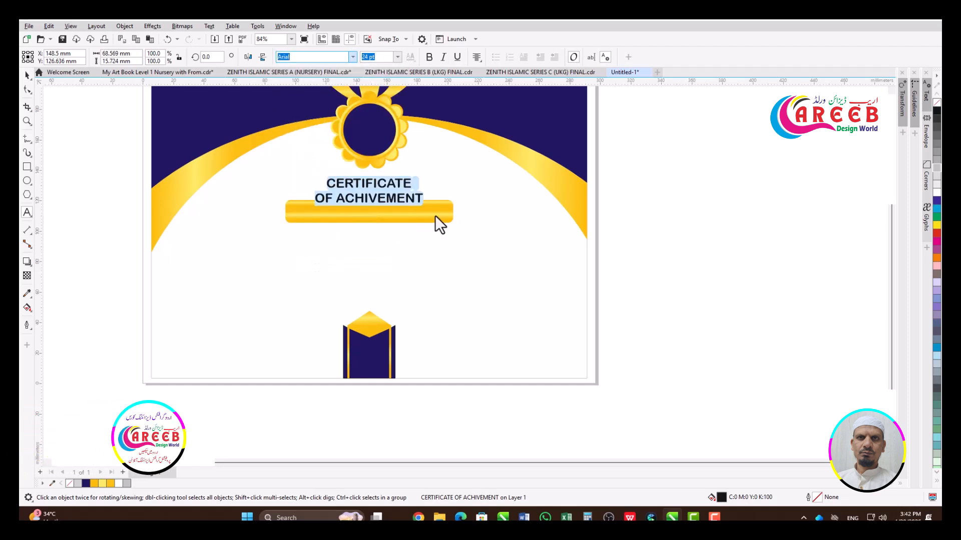
# Step: Break the heading apart into two separate text lines, CERTIFICATE and OF ACHIVEMENT
pyautogui.click(407, 183)
pyautogui.doubleClick(333, 183)
pyautogui.hotkey('ctrl', 'space')
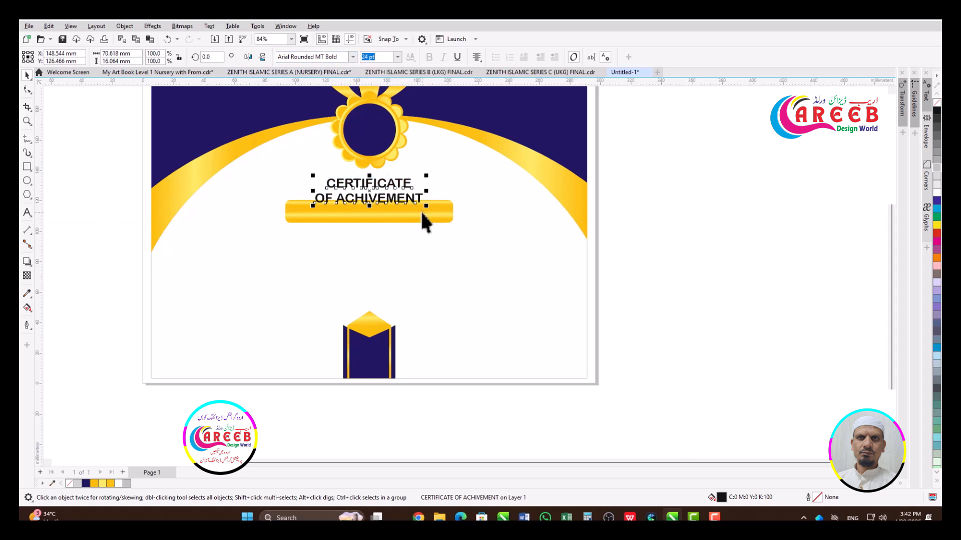
pyautogui.press('Escape')
pyautogui.click(385, 198)
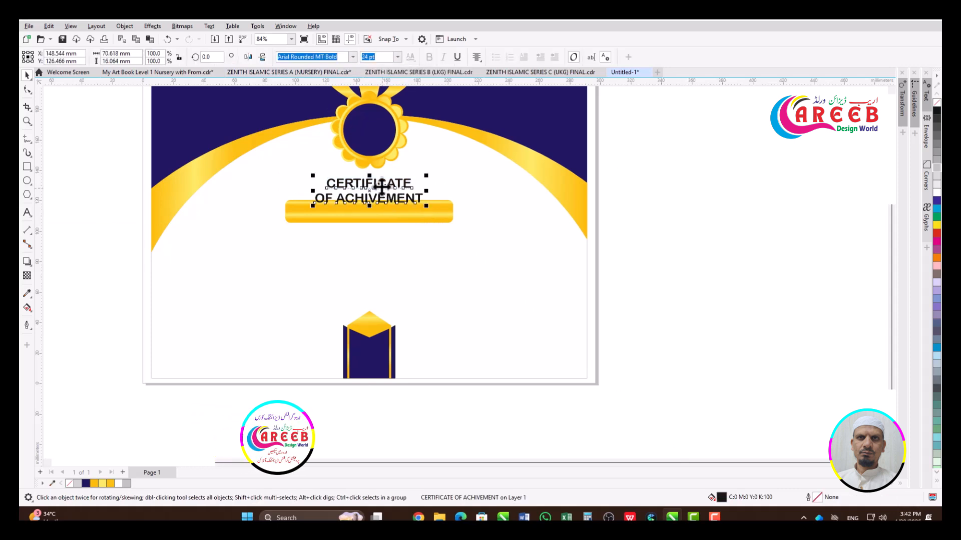
# Step: Set the CERTIFICATE line in the 1 MUHAMMADI QURANIC font and enlarge it from its centre to about 134 mm wide
pyautogui.click(337, 57)
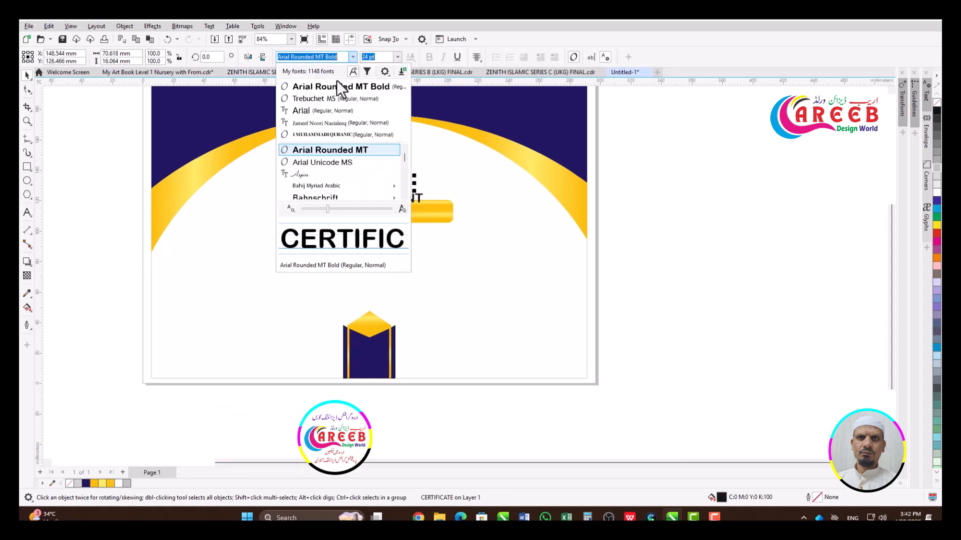
pyautogui.click(331, 134)
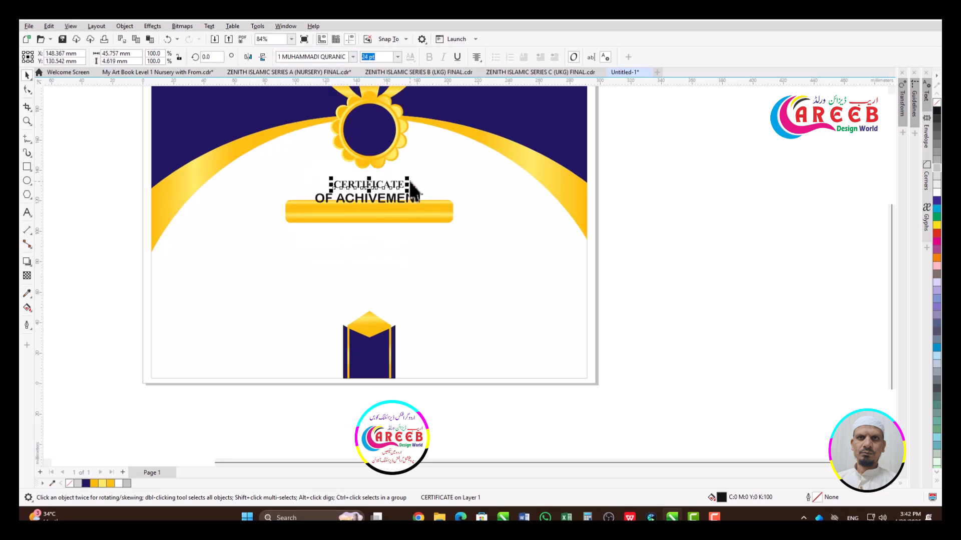
pyautogui.moveTo(408, 177); pyautogui.dragTo(475, 133)
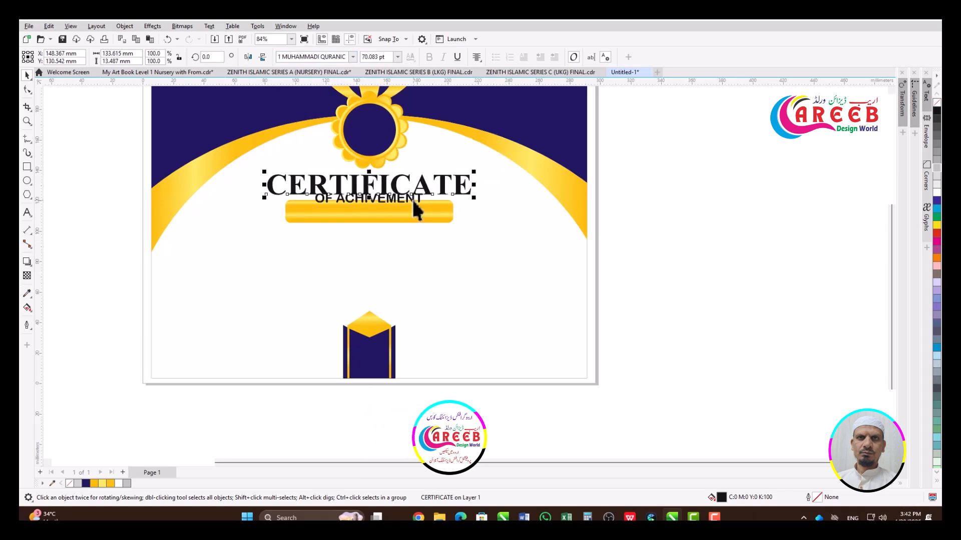
# Step: Align the OF ACHIVEMENT line vertically with the centre of the gold bar
pyautogui.click(412, 199)
pyautogui.keyDown('shift'); pyautogui.click(423, 216); pyautogui.keyUp('shift')
pyautogui.press('e')
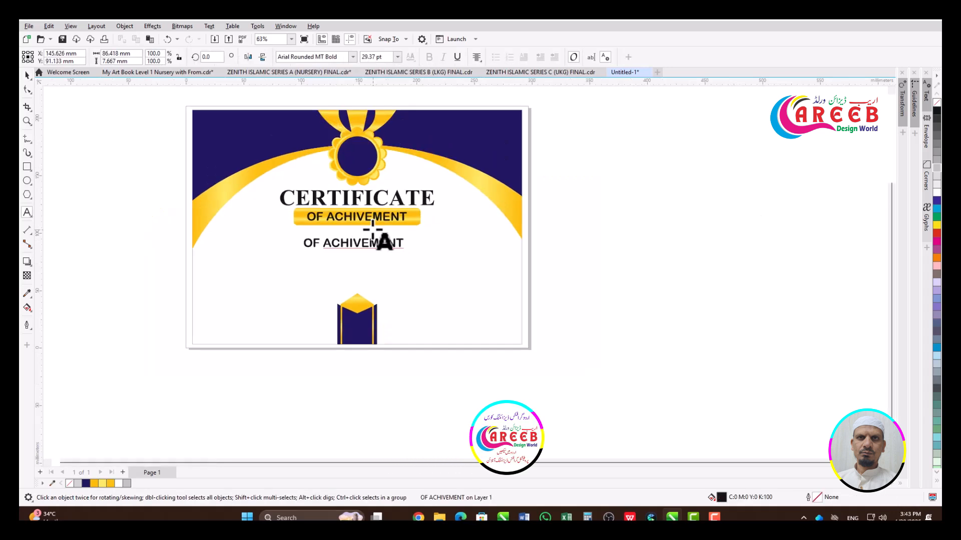
# Step: Replace the duplicated text line below the gold bar with Name Surname and enlarge it to about 165 mm wide
pyautogui.hotkey('ctrl', 'a')
pyautogui.write('Name S')
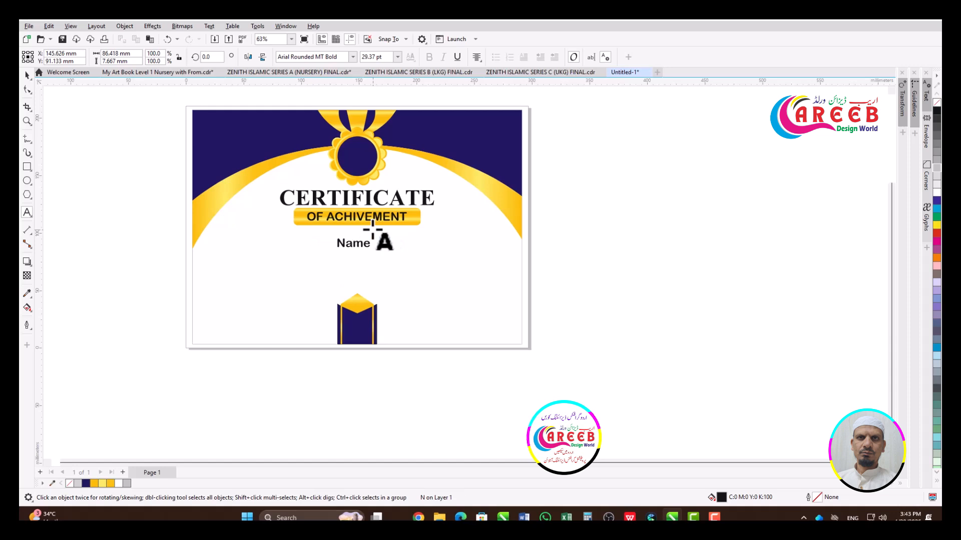
pyautogui.write('urname')
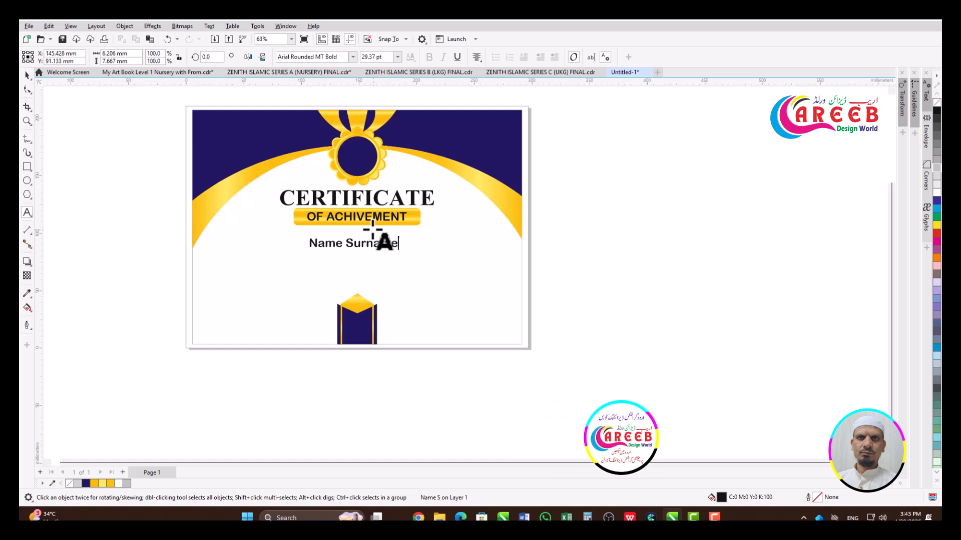
pyautogui.hotkey('ctrl', 'space')
pyautogui.moveTo(400, 250); pyautogui.dragTo(466, 307)
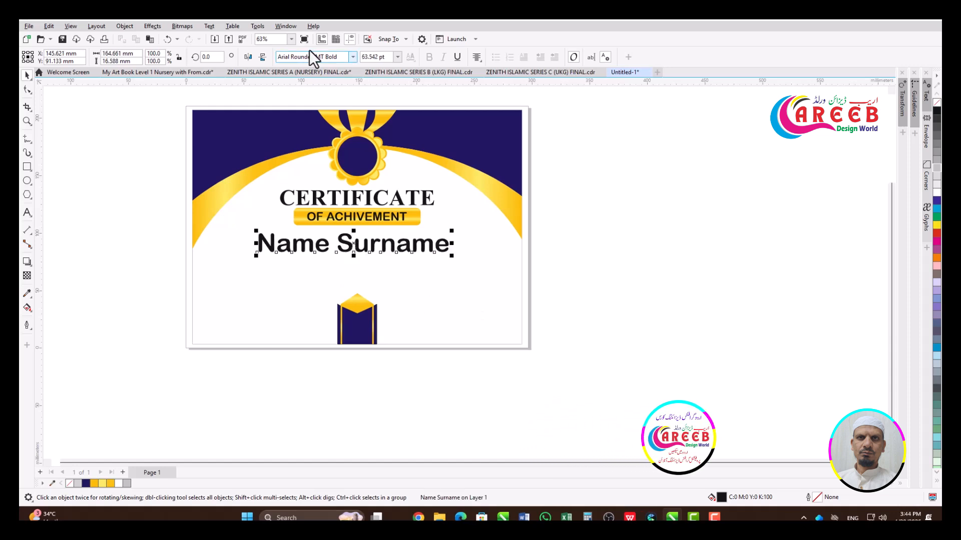
# Step: Set the Name Surname line in the Aspire font and enlarge it to about 137 mm wide
pyautogui.click(353, 56)
pyautogui.click(315, 175)
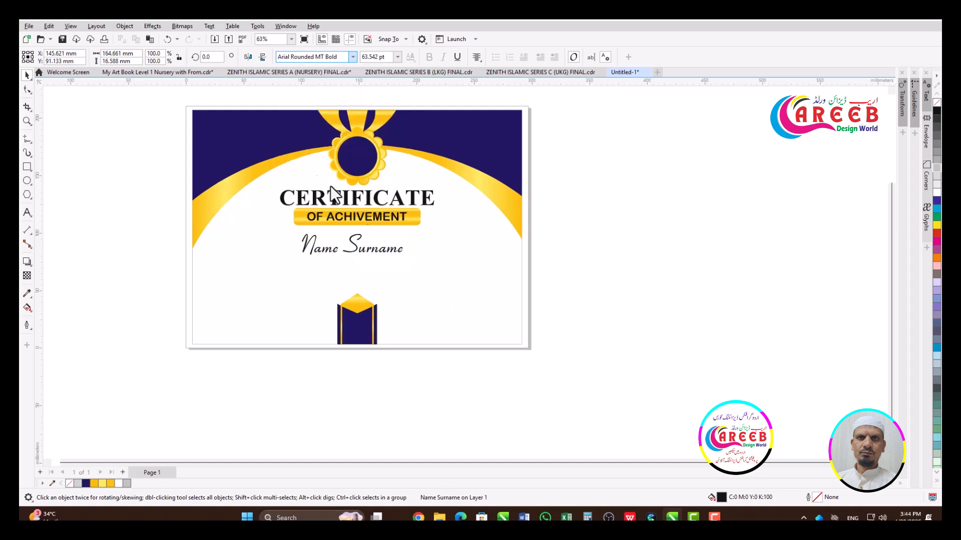
pyautogui.moveTo(405, 231); pyautogui.dragTo(452, 232)
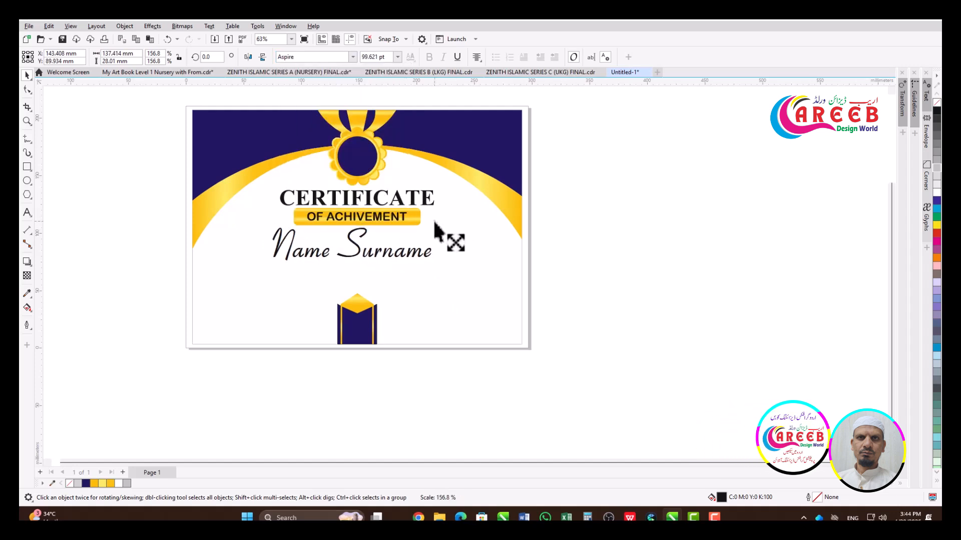
# Step: Fill the Name Surname line and the CERTIFICATE line with brown C8 M54 Y100 K40
pyautogui.click(92, 481)
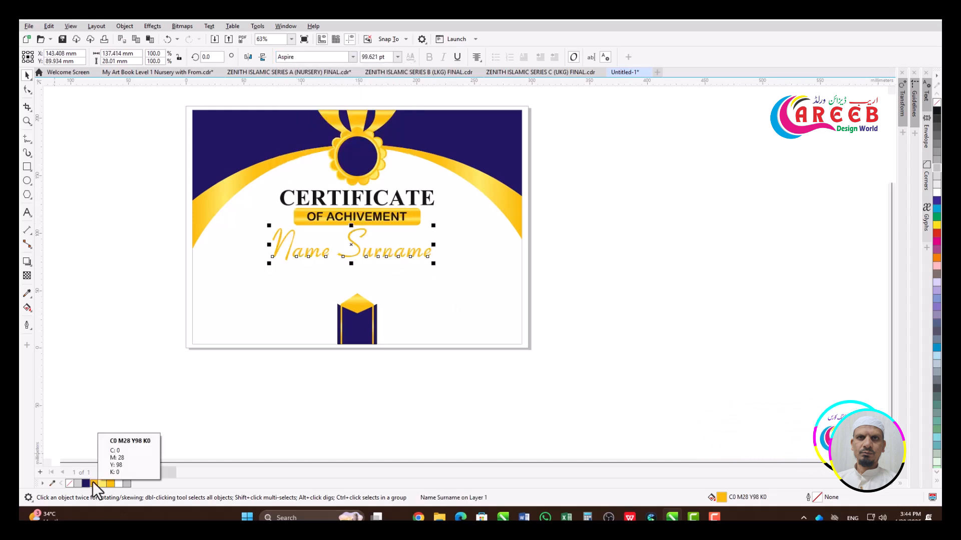
pyautogui.moveTo(92, 481); pyautogui.dragTo(141, 491)
pyautogui.scroll(1, 380, 219)
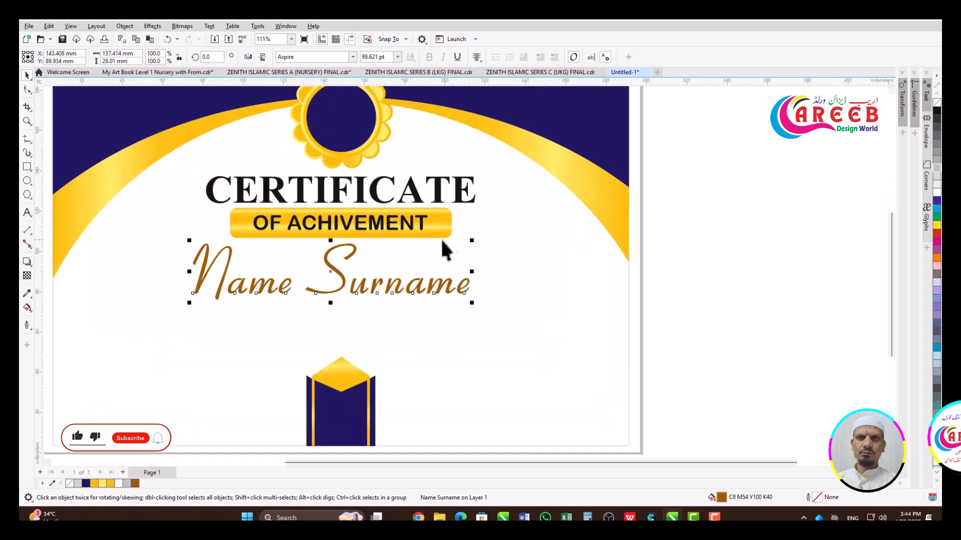
pyautogui.click(134, 484)
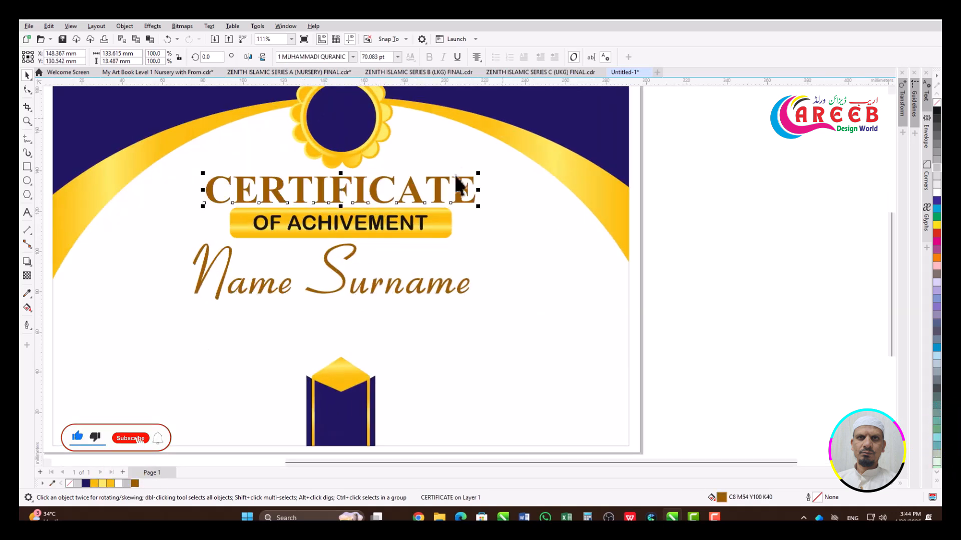
pyautogui.scroll(-2, 408, 225)
pyautogui.click(600, 220)
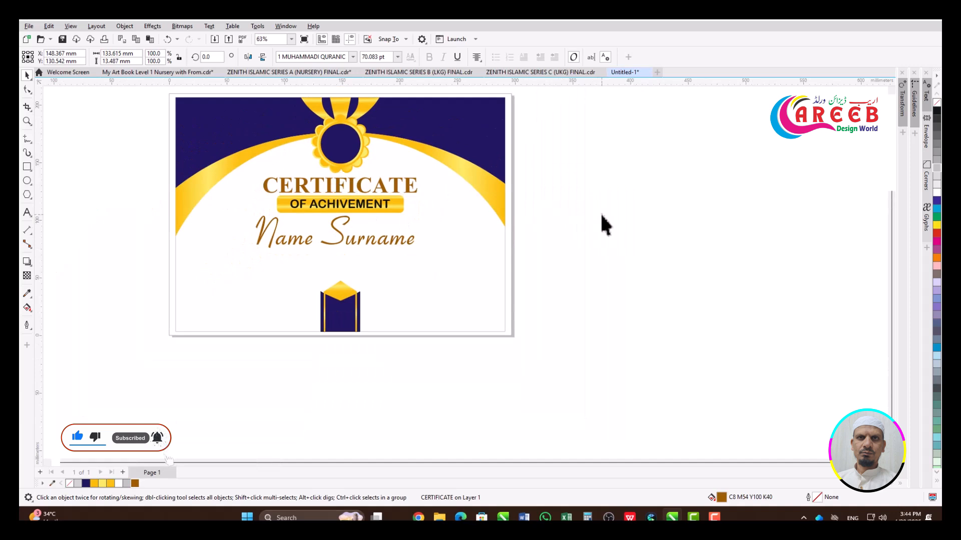
# Step: Copy the gold bar to the lower left of the certificate and reduce its corner rounding to about 0.5 mm
pyautogui.click(401, 205)
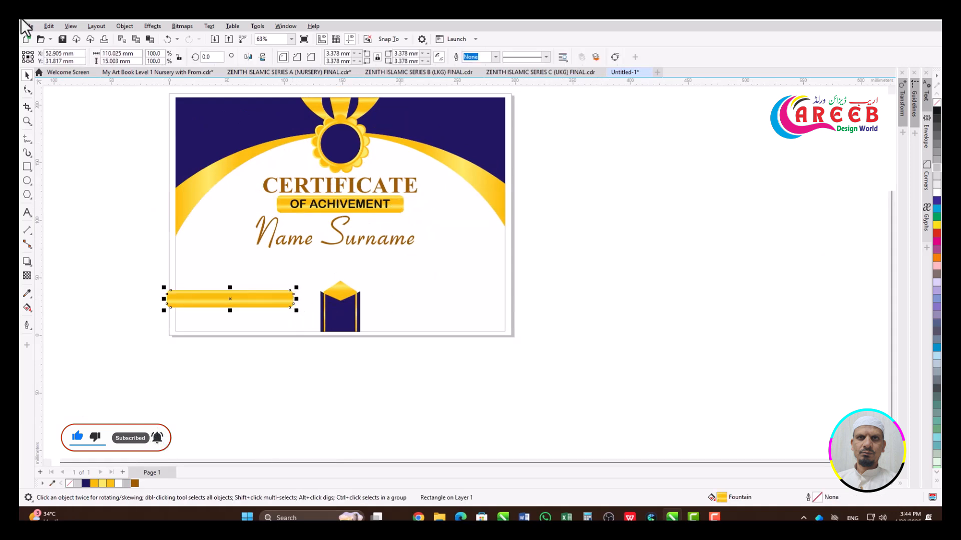
pyautogui.click(28, 91)
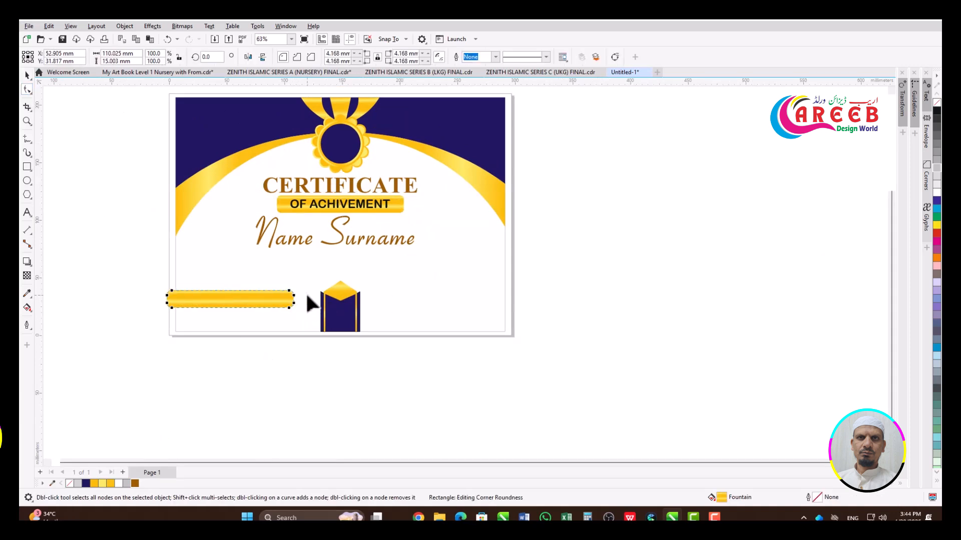
pyautogui.scroll(3, 321, 300)
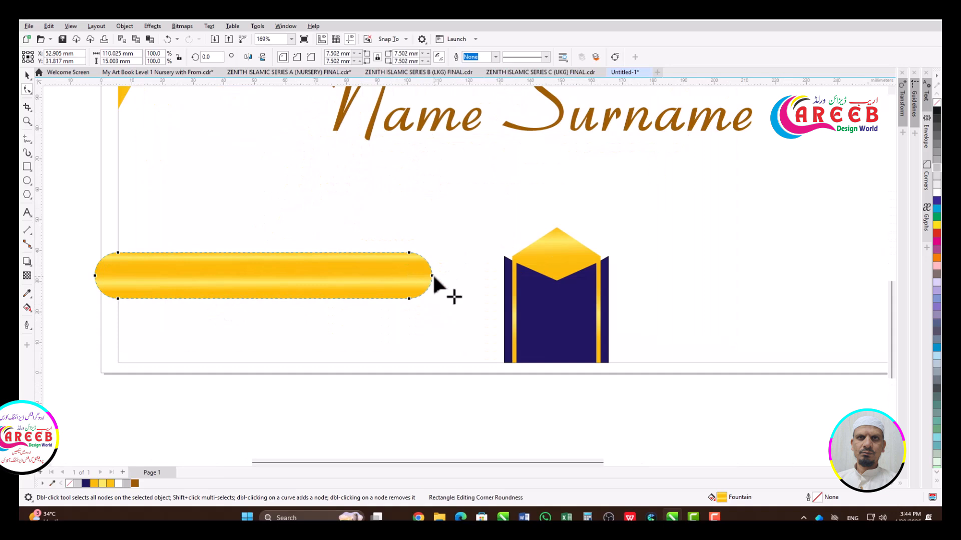
pyautogui.moveTo(432, 276); pyautogui.dragTo(431, 254)
pyautogui.scroll(-1, 336, 239)
pyautogui.press('space')
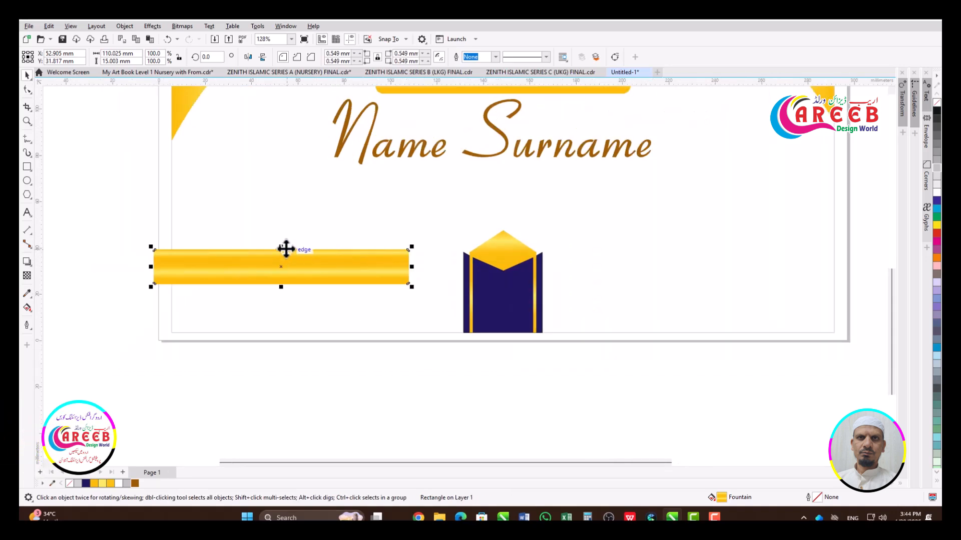
# Step: Shrink the copied bar to a thin signature line about 59 mm wide and 1.3 mm high
pyautogui.moveTo(286, 249); pyautogui.dragTo(343, 274)
pyautogui.moveTo(446, 273); pyautogui.dragTo(328, 285)
pyautogui.scroll(-2, 225, 273)
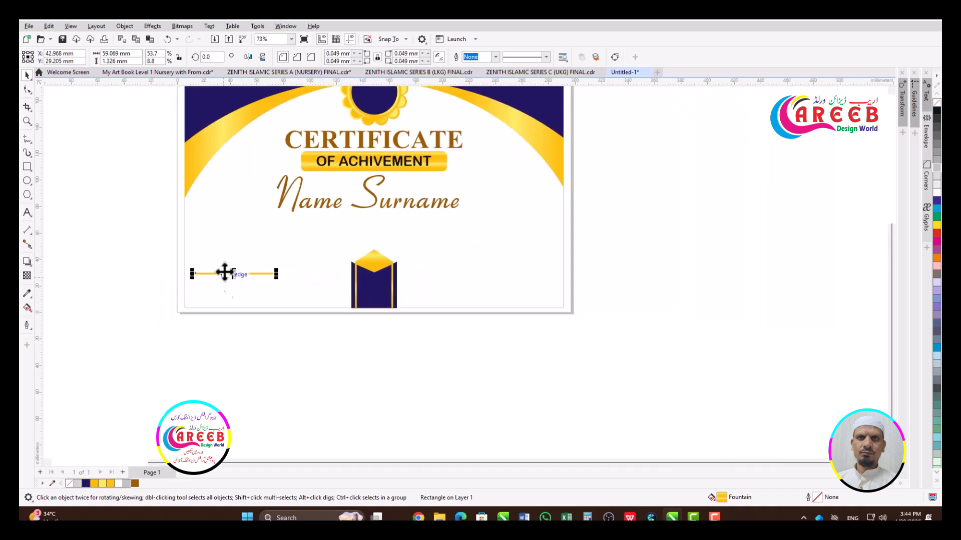
# Step: Copy the signature line straight across to the lower right and align it with the right edge of the inner frame
pyautogui.moveTo(225, 273); pyautogui.dragTo(251, 273)
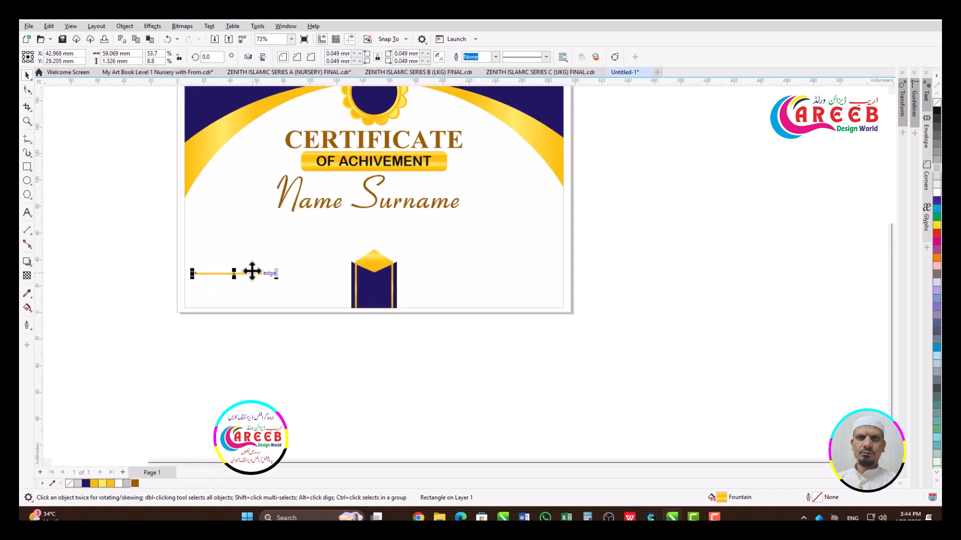
pyautogui.keyDown('shift'); pyautogui.click(497, 276); pyautogui.keyUp('shift')
pyautogui.press('r')
pyautogui.click(679, 249)
# Step: Nudge the lower-right signature line about 17 mm inward from the frame's right edge
pyautogui.click(550, 274)
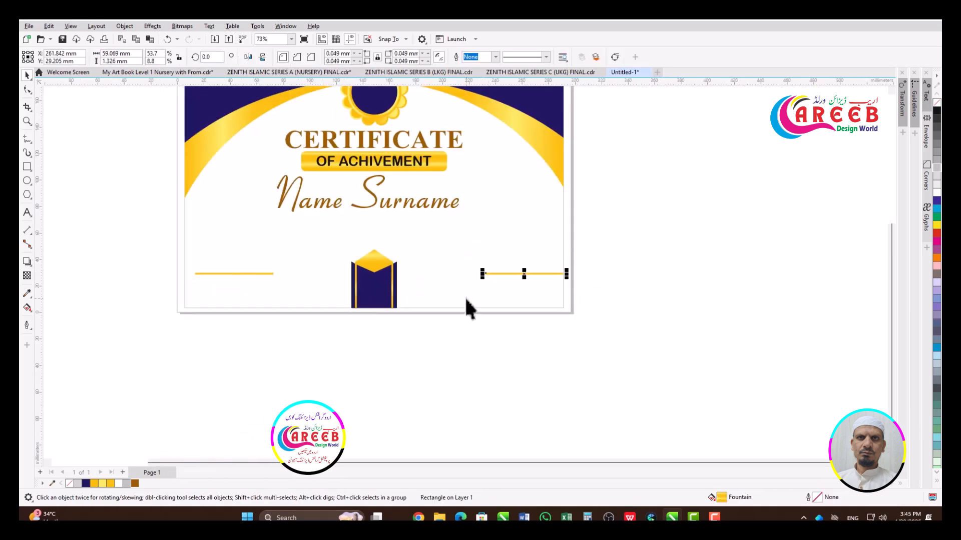
pyautogui.press('Left')
pyautogui.press('Left')
pyautogui.press('Left')
pyautogui.press('Left')
pyautogui.press('Left')
pyautogui.press('Left')
pyautogui.press('Left')
pyautogui.press('Left')
pyautogui.press('Left')
pyautogui.press('Left')
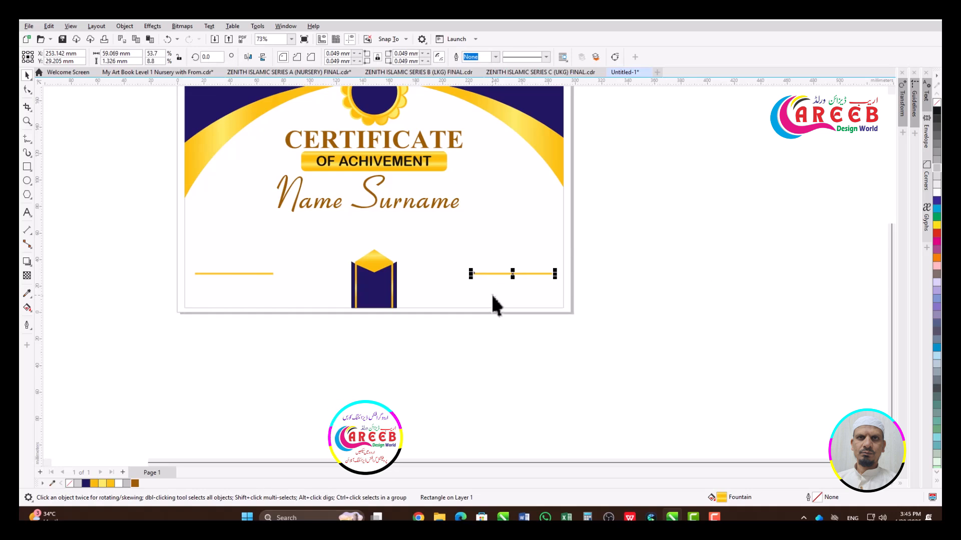
pyautogui.scroll(1, 494, 281)
pyautogui.press('Left')
pyautogui.press('Left')
pyautogui.press('Left')
pyautogui.press('Left')
pyautogui.press('Left')
pyautogui.scroll(-1, 518, 279)
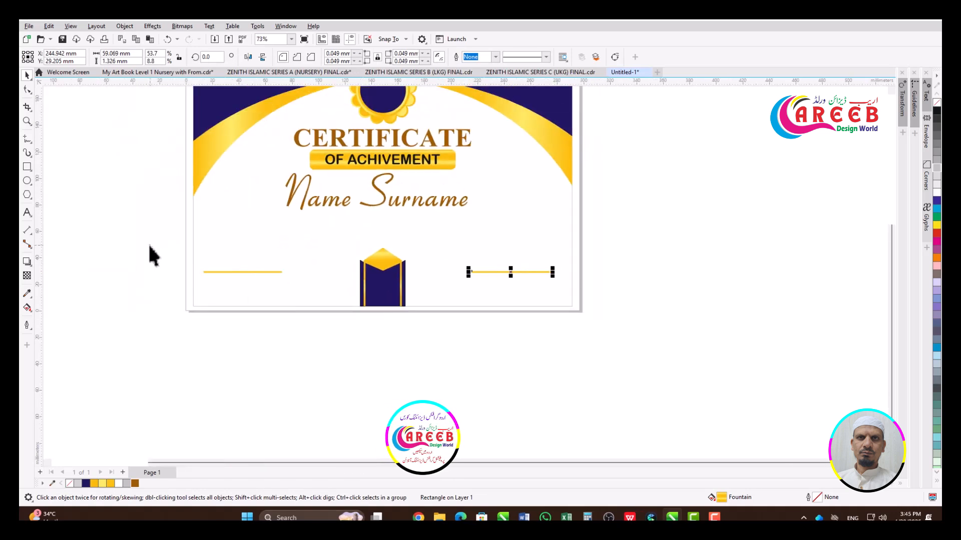
# Step: Nudge the lower-left signature line about 11 mm inward, toward the base ornament
pyautogui.moveTo(150, 245); pyautogui.dragTo(330, 288)
pyautogui.press('Right')
pyautogui.press('Right')
pyautogui.press('Right')
pyautogui.press('Right')
pyautogui.press('Right')
pyautogui.press('Right')
pyautogui.press('Right')
pyautogui.press('Right')
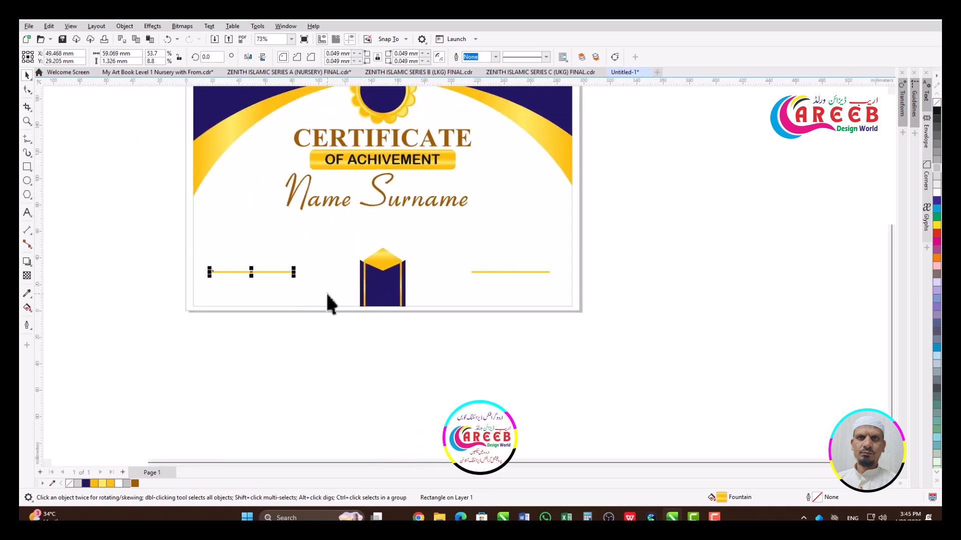
# Step: Move both signature lines down together by about 6 mm
pyautogui.keyDown('shift'); pyautogui.click(505, 272); pyautogui.keyUp('shift')
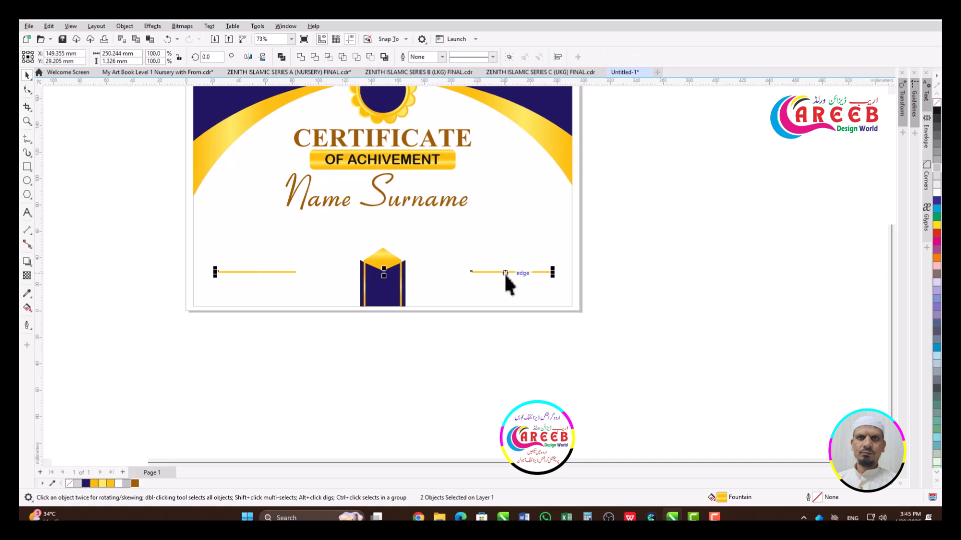
pyautogui.press('Down')
pyautogui.press('Down')
pyautogui.press('Down')
pyautogui.press('Down')
pyautogui.press('Down')
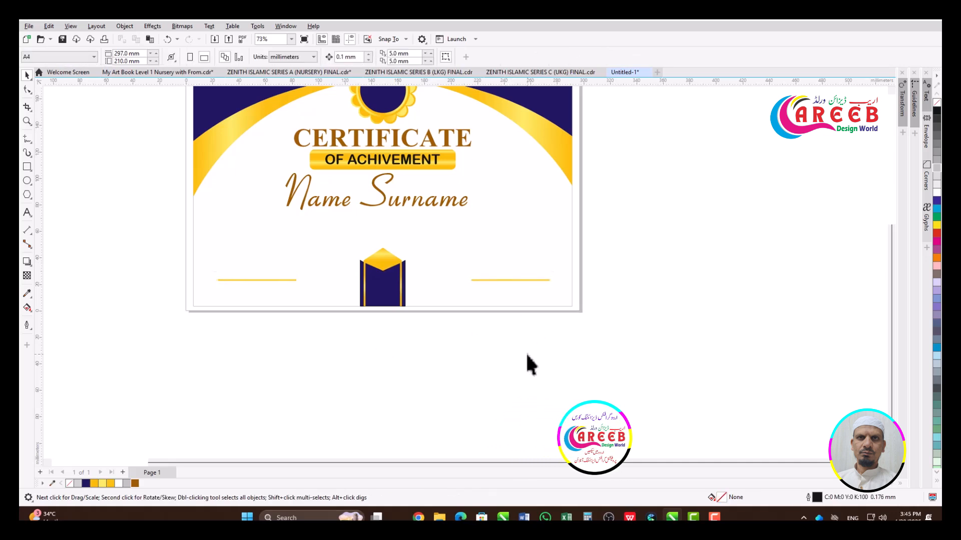
pyautogui.click(525, 352)
pyautogui.scroll(-3, 526, 353)
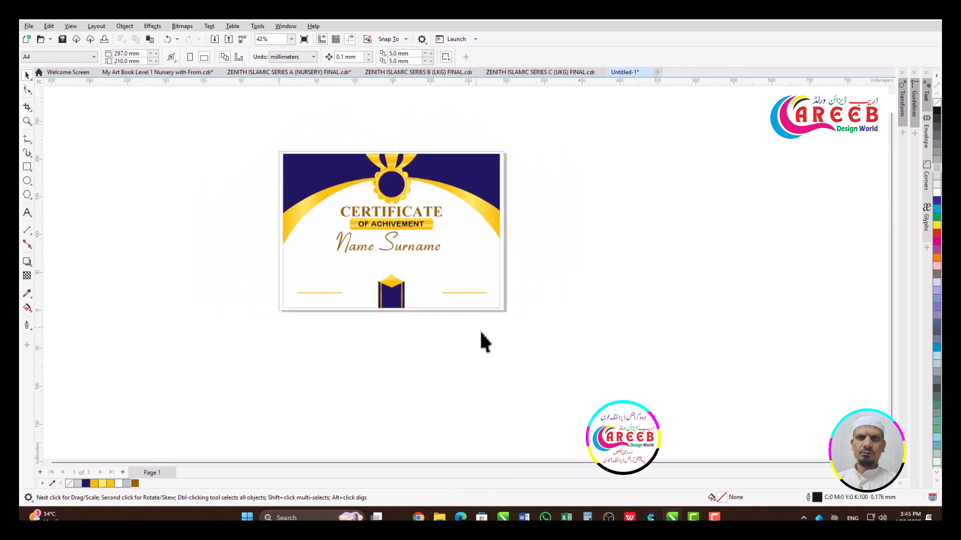
# Step: Copy the Name Surname text above the left signature line, change the copy to Sin and shrink it to about 11 mm wide
pyautogui.click(364, 250)
pyautogui.moveTo(363, 249); pyautogui.dragTo(334, 283)
pyautogui.rightClick(334, 283)
pyautogui.scroll(3, 336, 283)
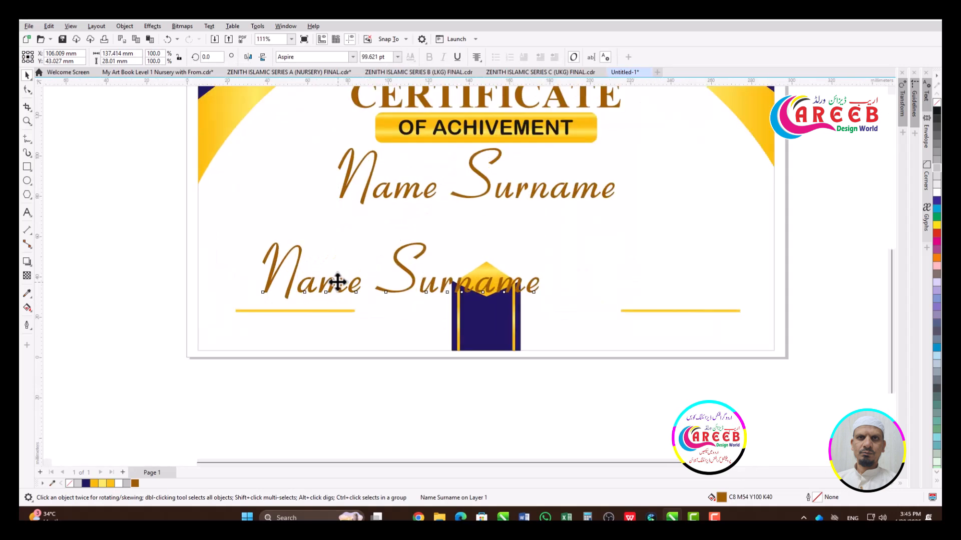
pyautogui.press('F8')
pyautogui.write('Sin')
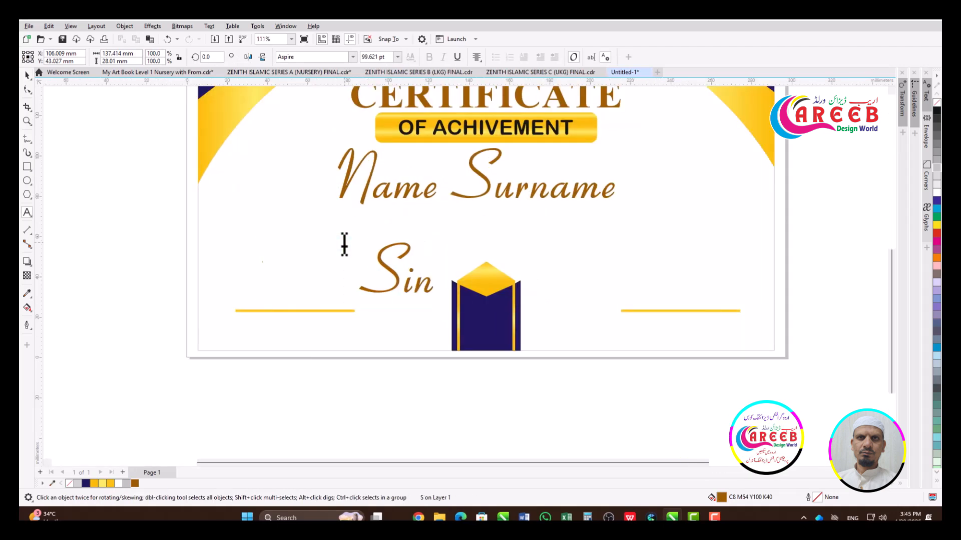
pyautogui.hotkey('ctrl', 'space')
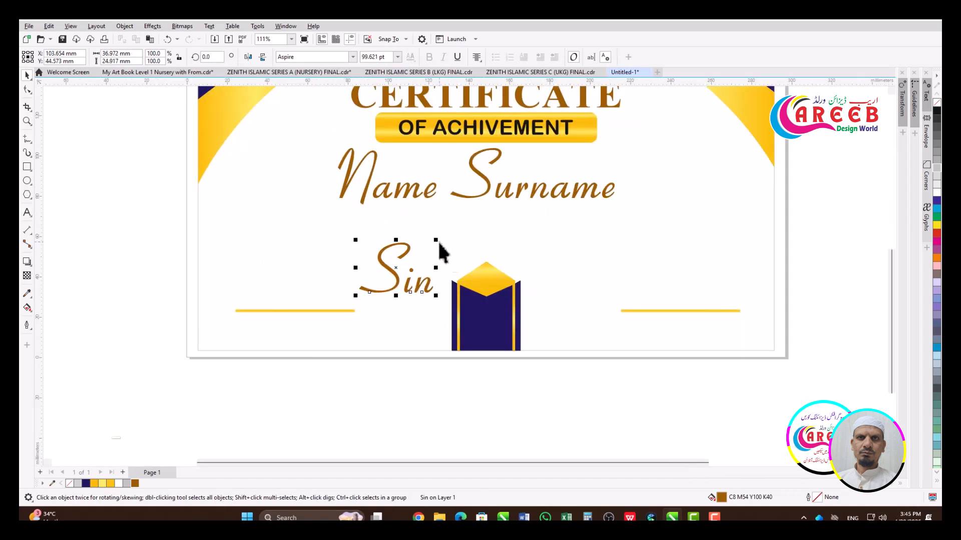
pyautogui.moveTo(437, 241); pyautogui.dragTo(402, 270)
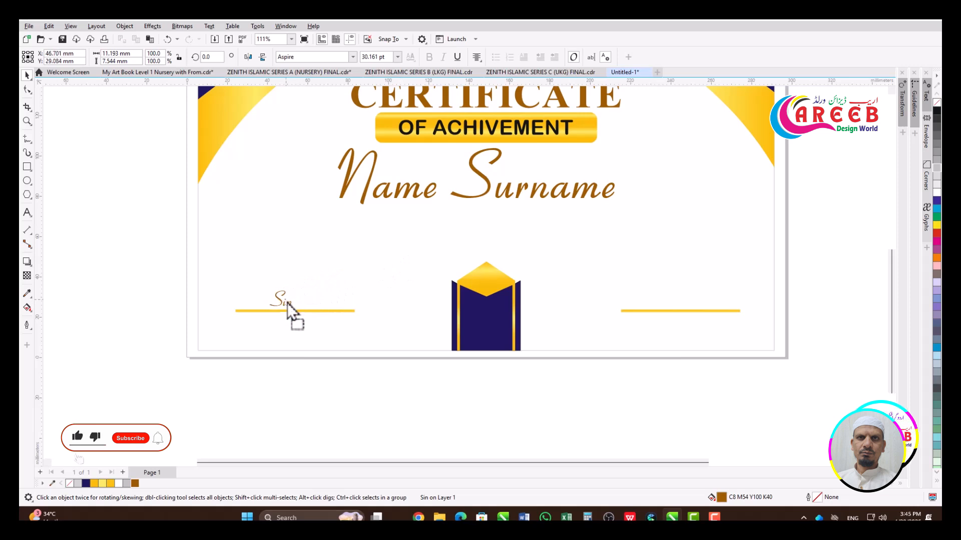
# Step: Centre the Sin text above the left signature line and place a copy centred above the right signature line
pyautogui.keyDown('shift'); pyautogui.click(308, 310); pyautogui.keyUp('shift')
pyautogui.press('c')
pyautogui.click(320, 387)
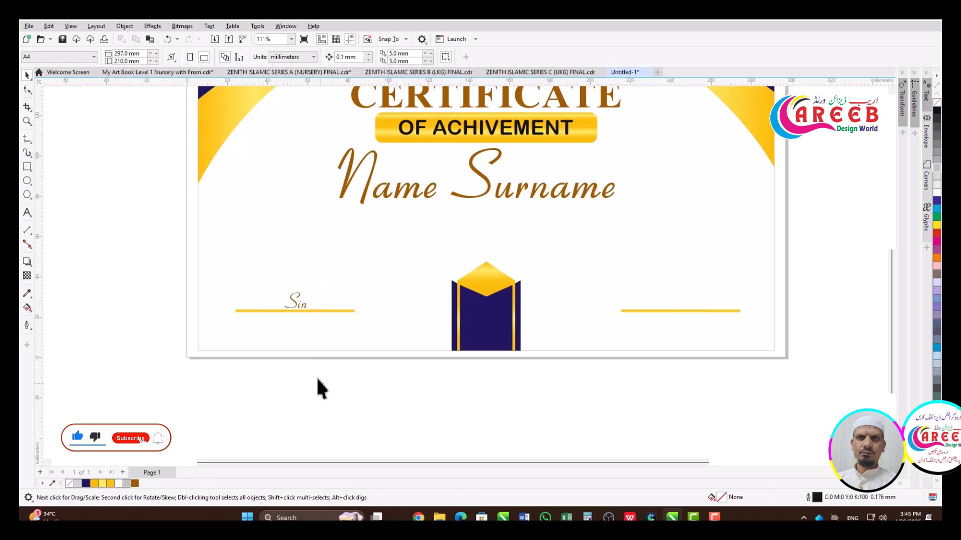
pyautogui.click(299, 302)
pyautogui.keyDown('shift'); pyautogui.click(686, 312); pyautogui.keyUp('shift')
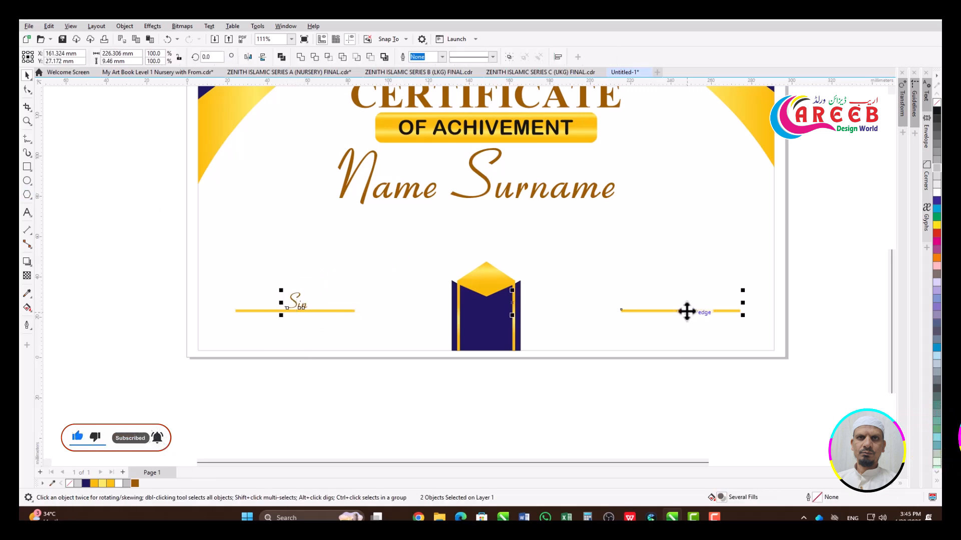
# Step: Move both signature lines and their Sin labels down together by about 6 mm
pyautogui.moveTo(819, 284); pyautogui.dragTo(449, 383)
pyautogui.moveTo(145, 317); pyautogui.dragTo(144, 319)
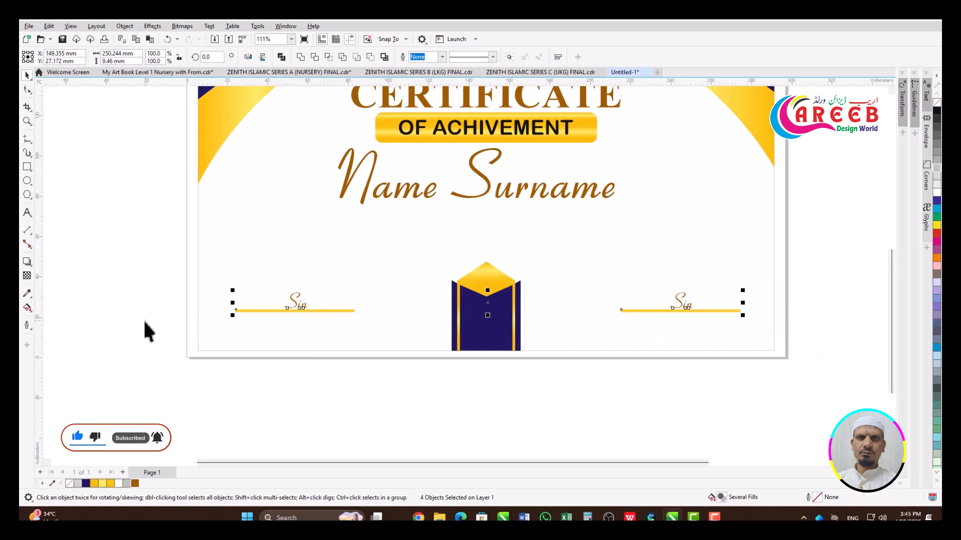
pyautogui.press('Down')
pyautogui.press('Down')
pyautogui.press('Down')
pyautogui.press('Down')
pyautogui.press('Down')
pyautogui.press('Down')
pyautogui.press('Down')
pyautogui.press('Down')
pyautogui.press('Down')
pyautogui.press('Down')
pyautogui.press('Down')
pyautogui.press('Down')
pyautogui.press('Down')
pyautogui.press('Down')
pyautogui.press('Down')
pyautogui.press('Down')
pyautogui.press('Down')
pyautogui.press('Down')
pyautogui.press('Down')
pyautogui.press('Down')
pyautogui.click(598, 410)
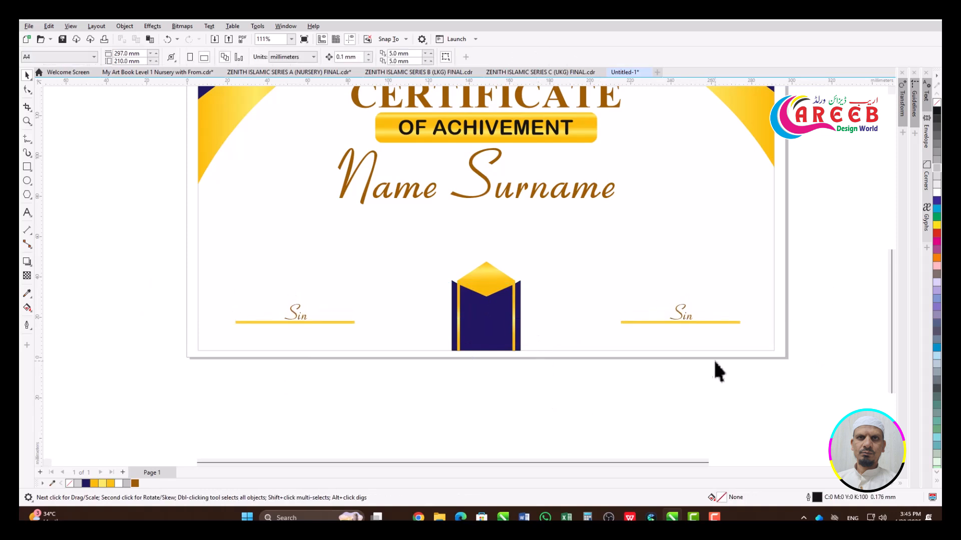
pyautogui.scroll(-3, 400, 345)
pyautogui.scroll(1, 479, 254)
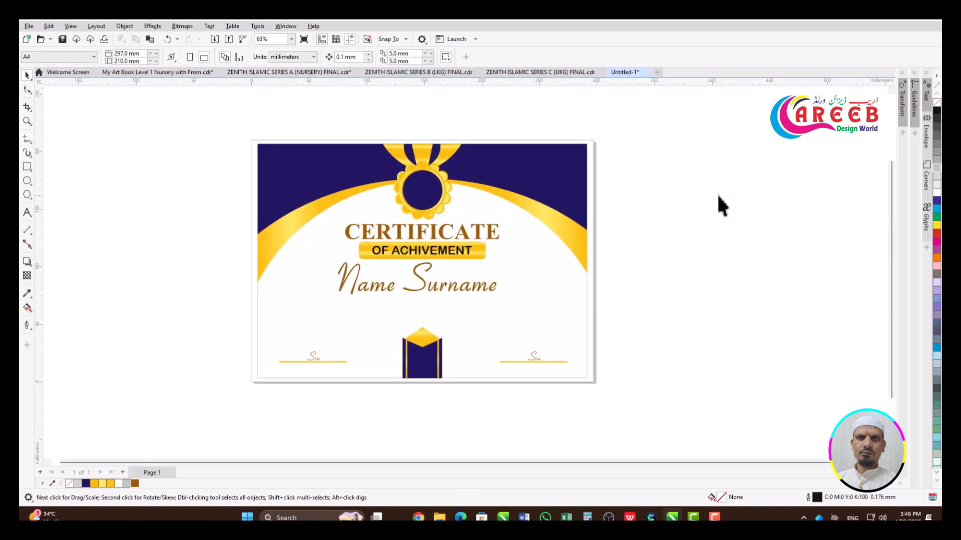